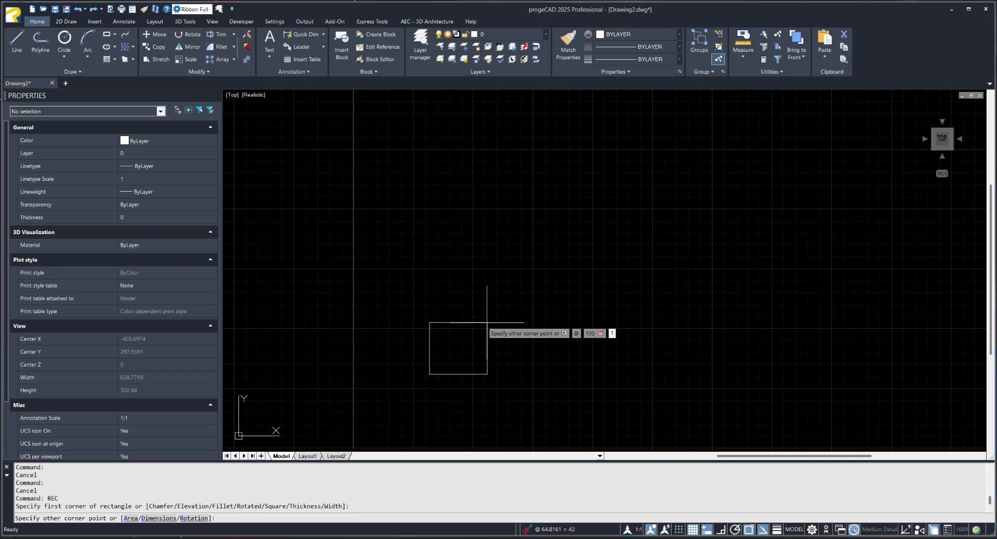
Complete the rectangle as a 100 by 100 square and leave it unselected.
left_click(549, 255)
key("Escape")
key("Escape")
key("Escape")
left_click(569, 230)
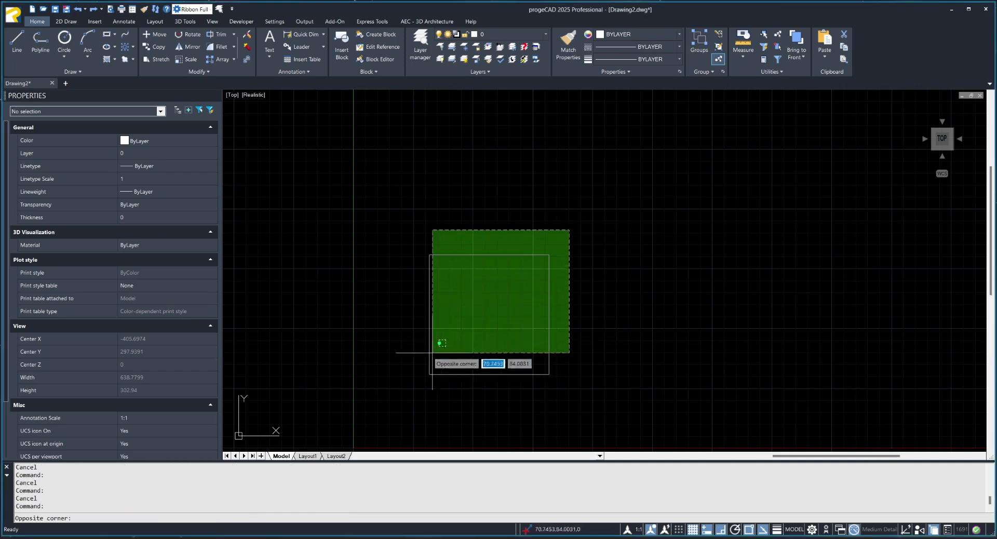
key("Escape")
key("Escape")
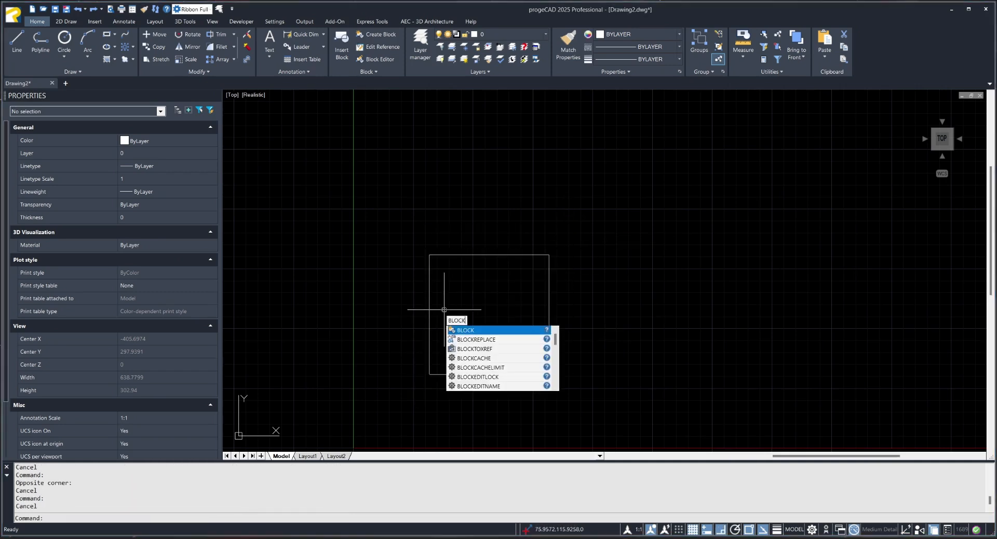
Define a new block named Kocka, with its base point and entities specified on screen.
key("Return")
key("Caps_Lock")
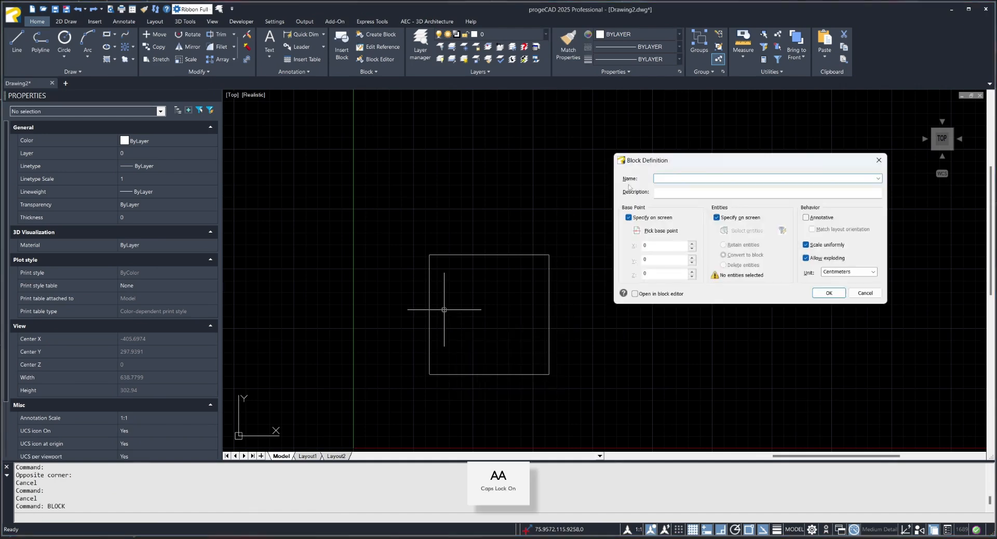
left_click_drag(674, 162, 667, 245)
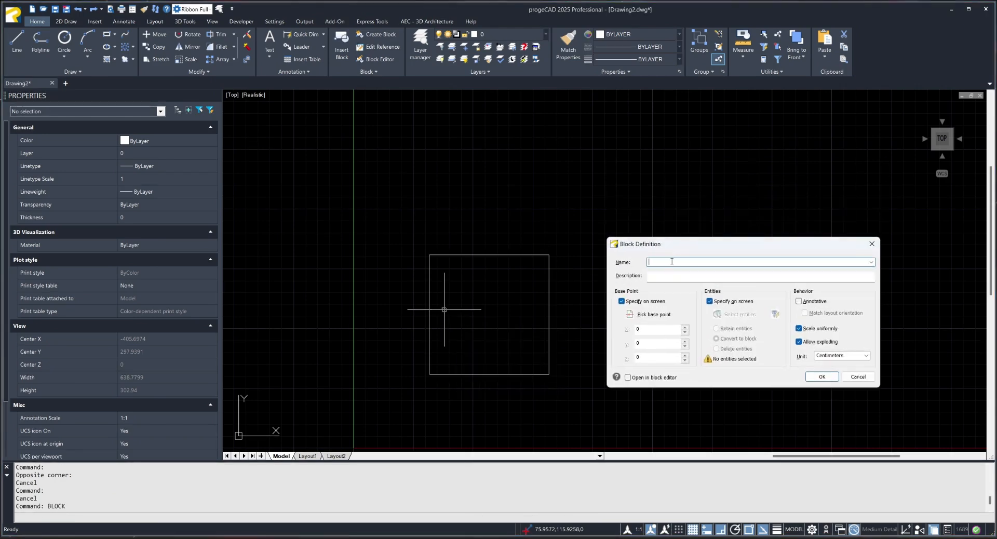
type("K")
key("Caps_Lock")
type("ocka")
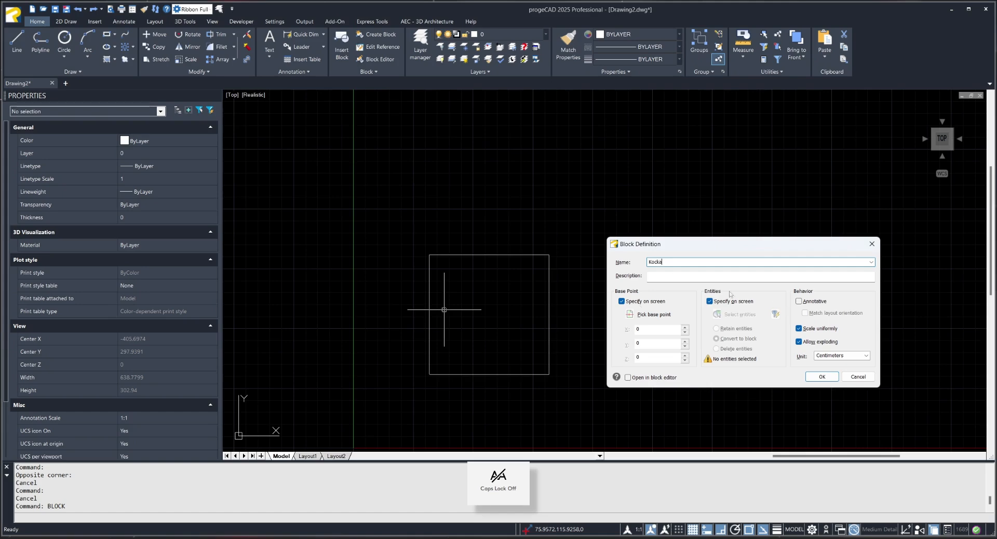
left_click(830, 377)
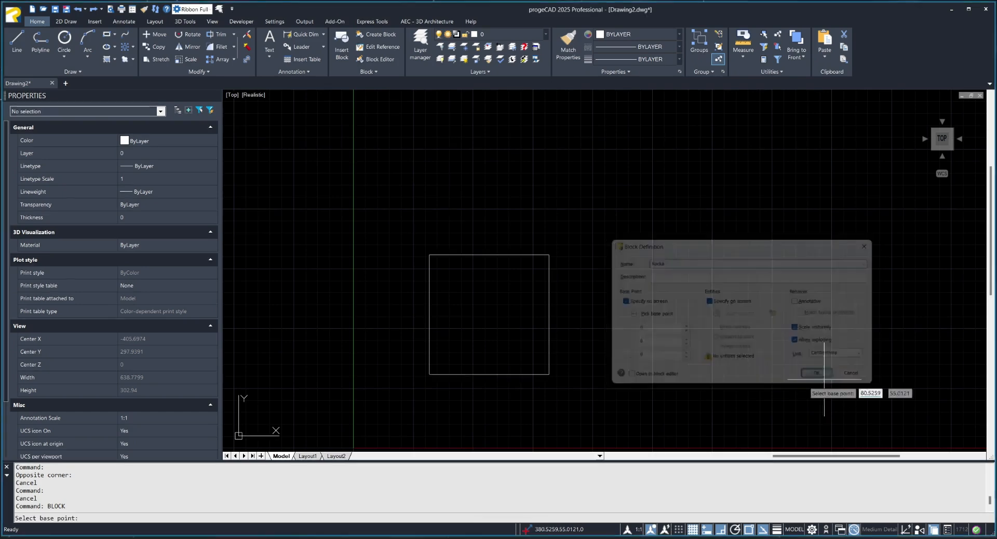
Use the midpoint of the square's lower edge as the block's base point and the square as its entity.
left_click(488, 374)
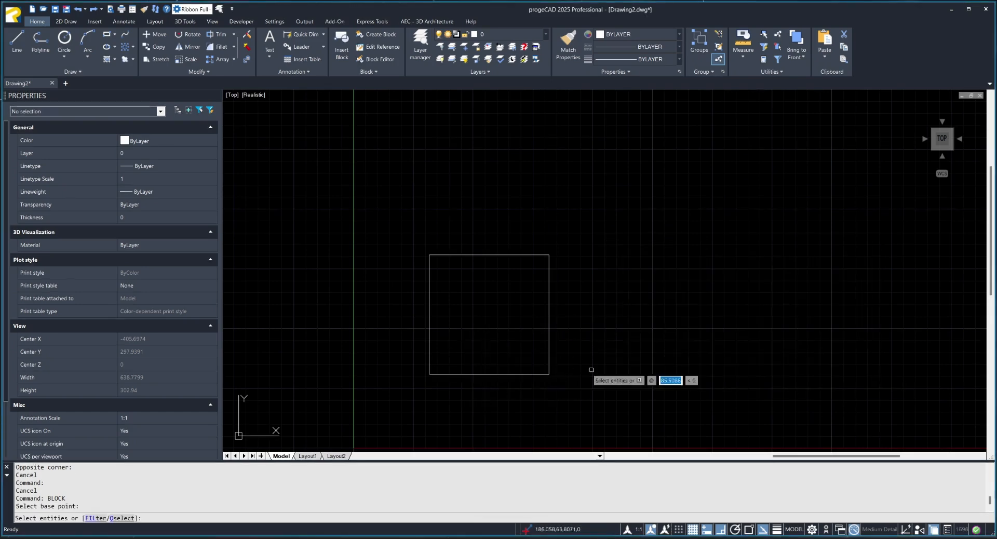
left_click(590, 245)
left_click(418, 382)
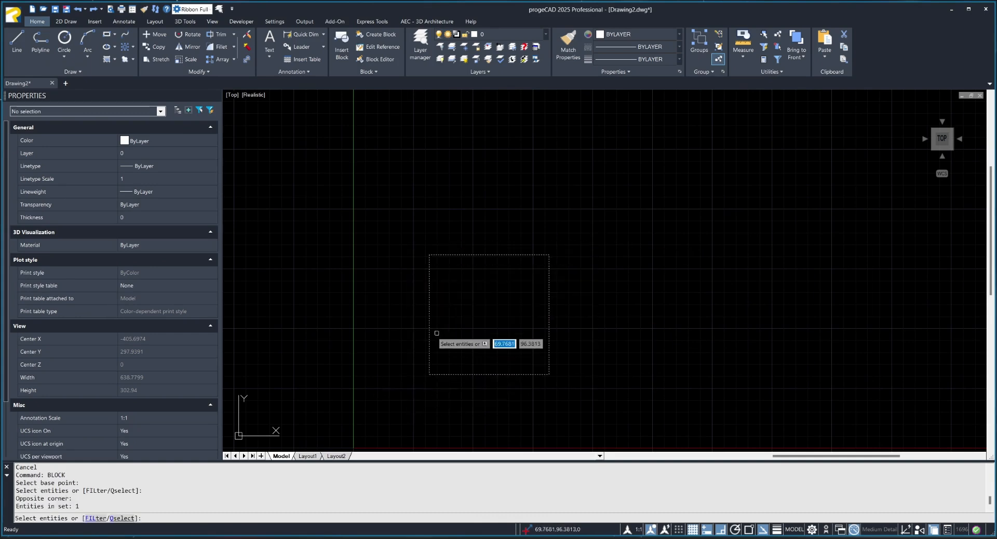
key("Return")
Open the Kocka block in the block editor.
left_click(548, 287)
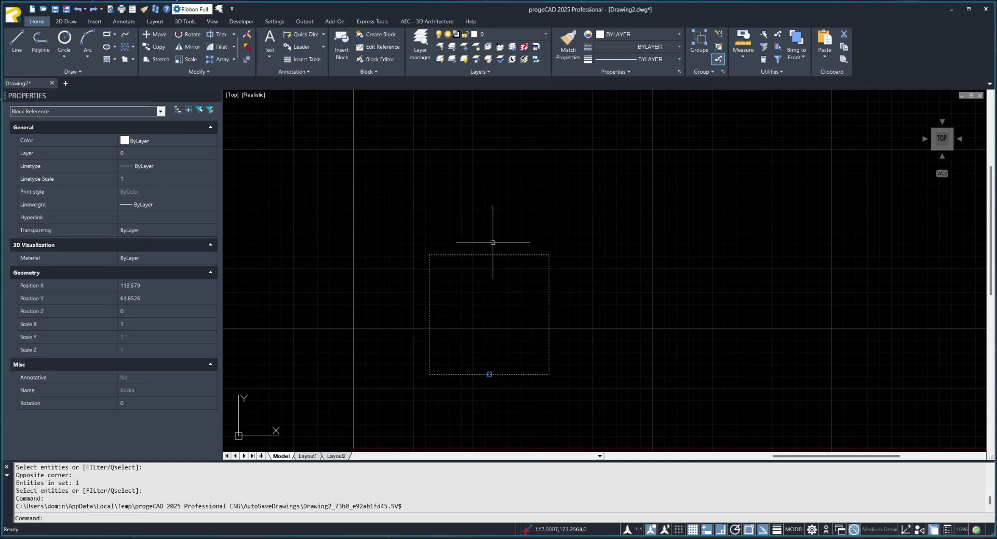
double_click(549, 312)
left_click(689, 343)
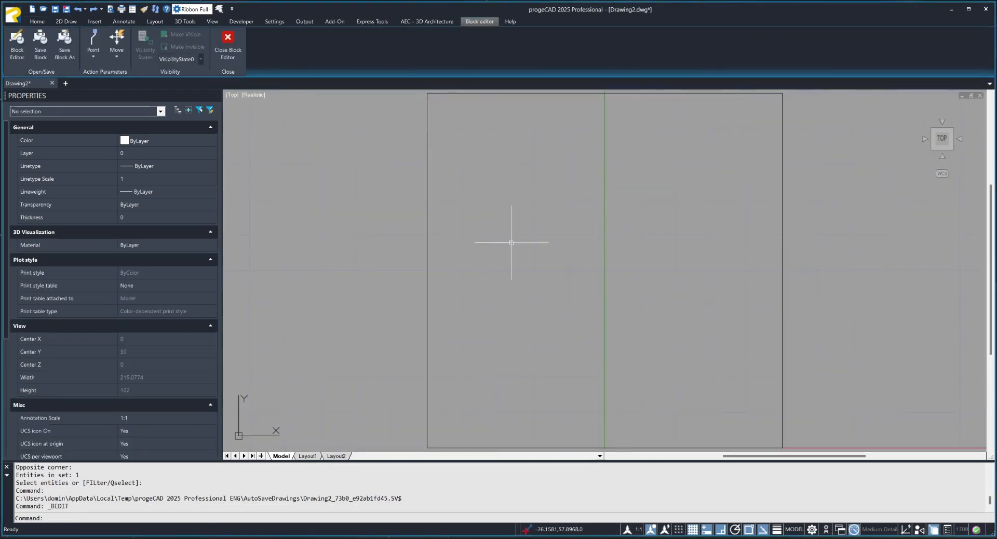
scroll(511, 243, "down", 2)
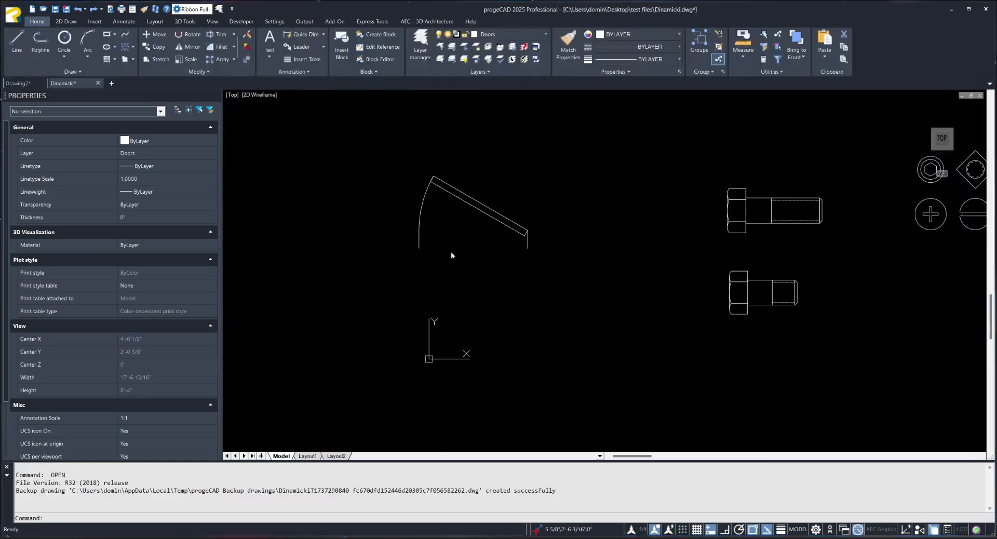
Flip the door block in Dinamicki.dwg vertically, flip it back again and deselect it.
scroll(652, 283, "down", 5)
middle_click_drag(416, 278, 619, 270)
scroll(602, 267, "up", 6)
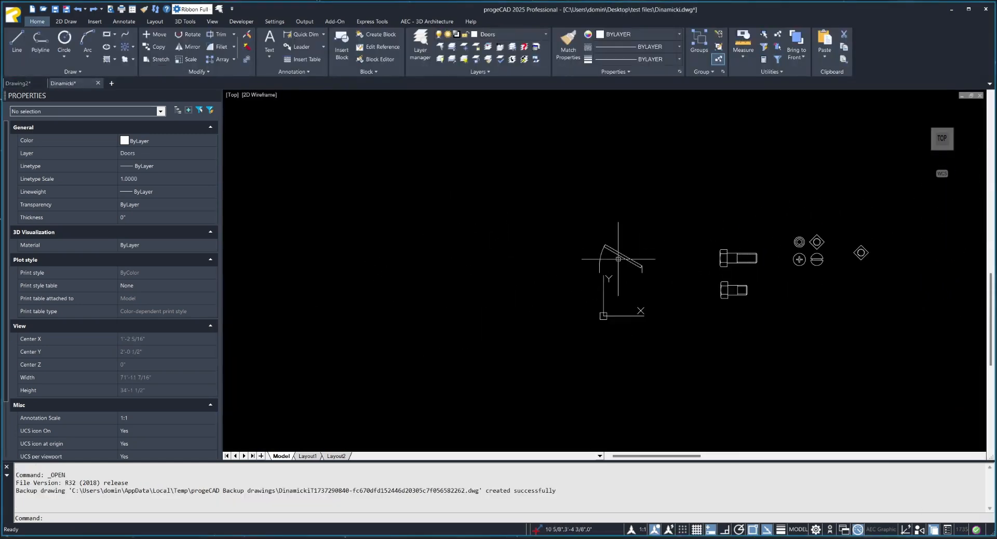
left_click(621, 270)
left_click(595, 297)
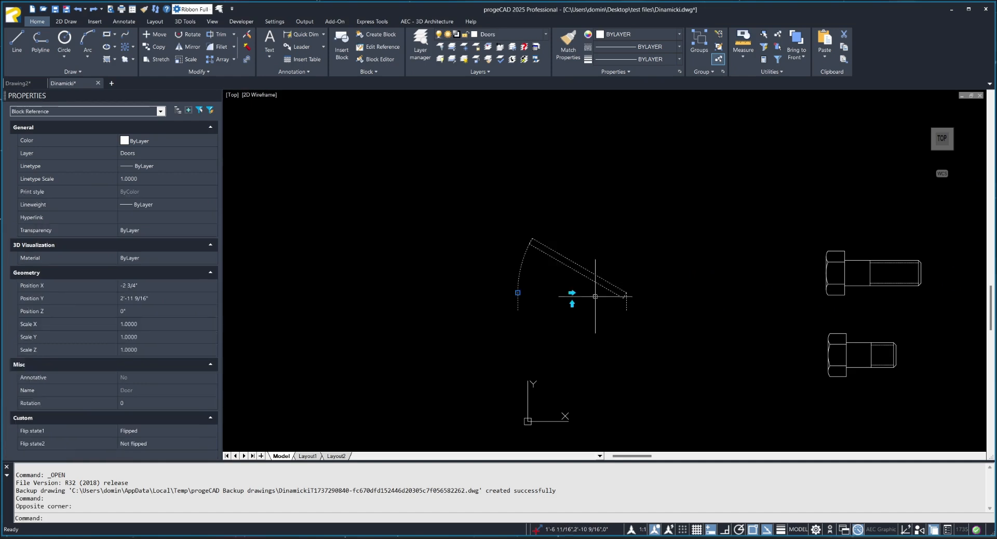
scroll(583, 310, "up", 2)
middle_click_drag(546, 303, 488, 302)
left_click(507, 300)
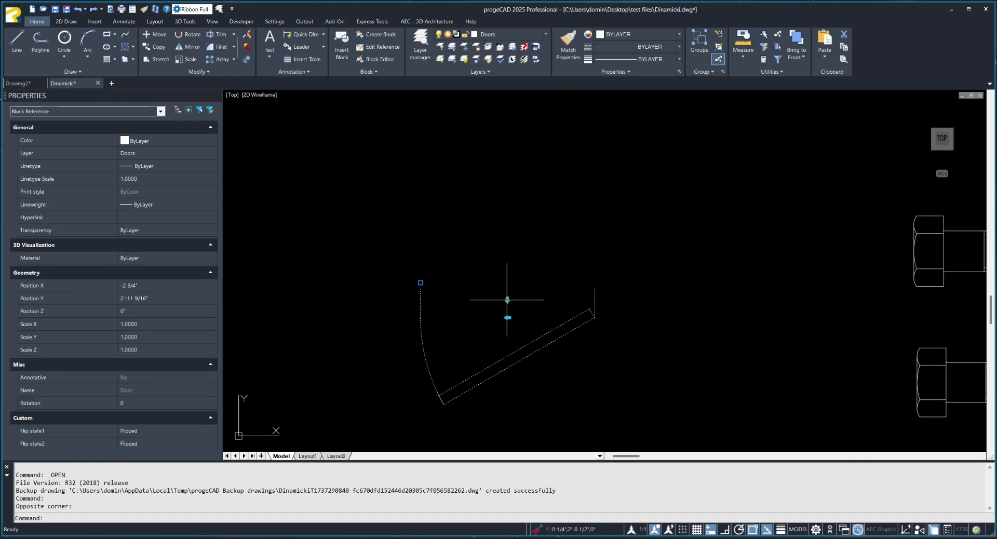
left_click(507, 300)
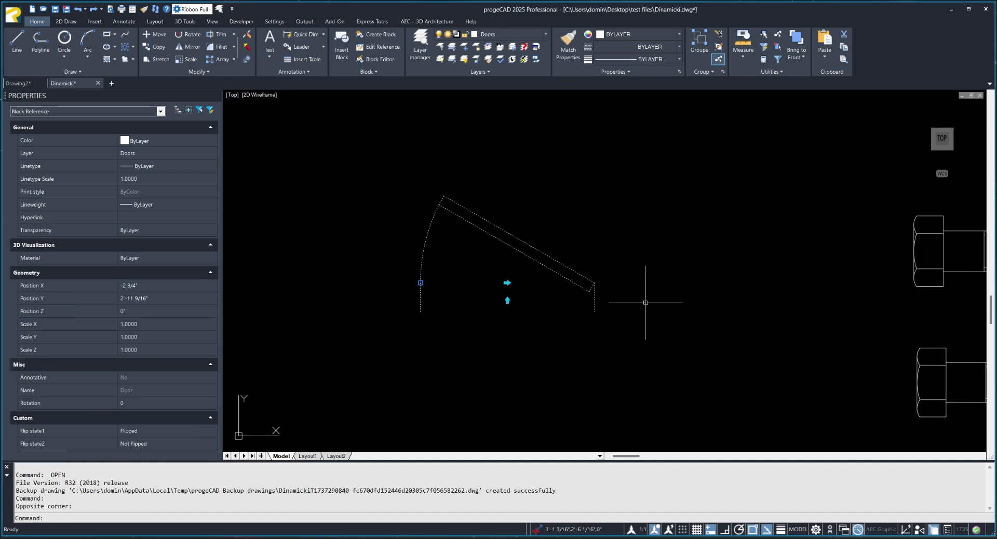
scroll(637, 323, "down", 2)
middle_click_drag(637, 322, 429, 300)
key("Escape")
key("Escape")
Lengthen the shank of the upper hex bolt block with its stretch grip.
left_click(625, 257)
left_click(604, 263)
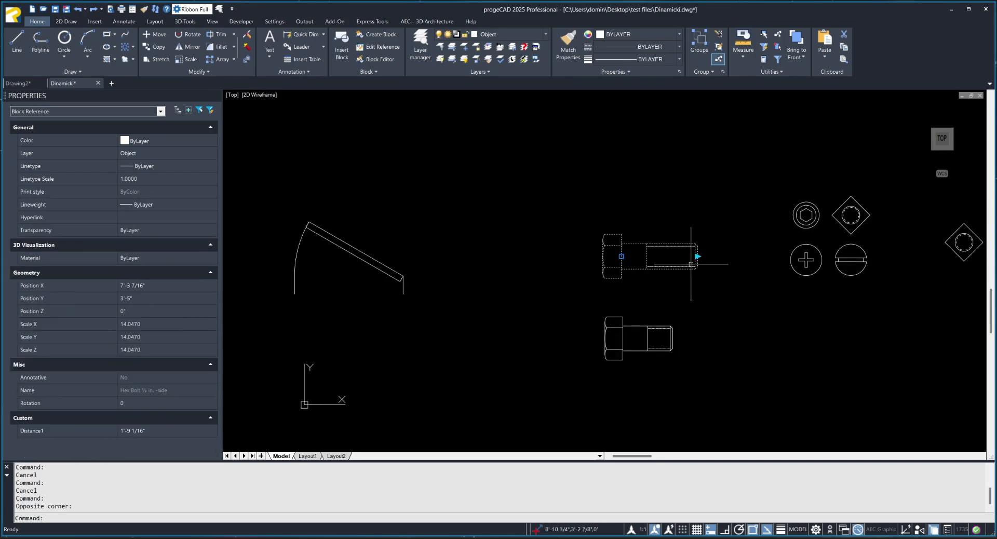
left_click(698, 256)
left_click(750, 264)
middle_click_drag(751, 264, 698, 266)
key("Escape")
Stretch the lower hex bolt block to a distance of about 2'-3 1/2".
left_click(633, 330)
left_click(604, 345)
left_click(621, 341)
left_click(671, 335)
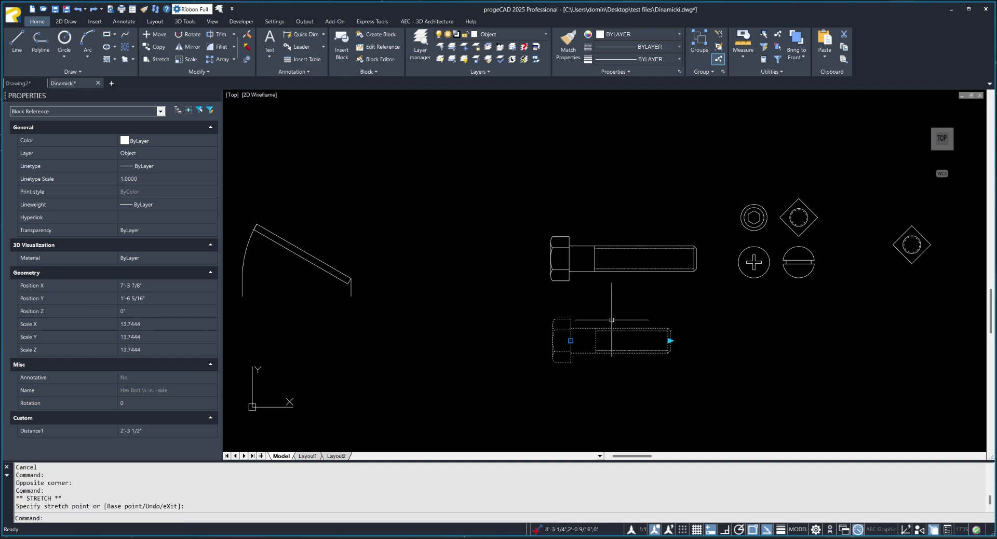
middle_click_drag(612, 320, 387, 329)
key("Escape")
left_click(505, 210)
key("Escape")
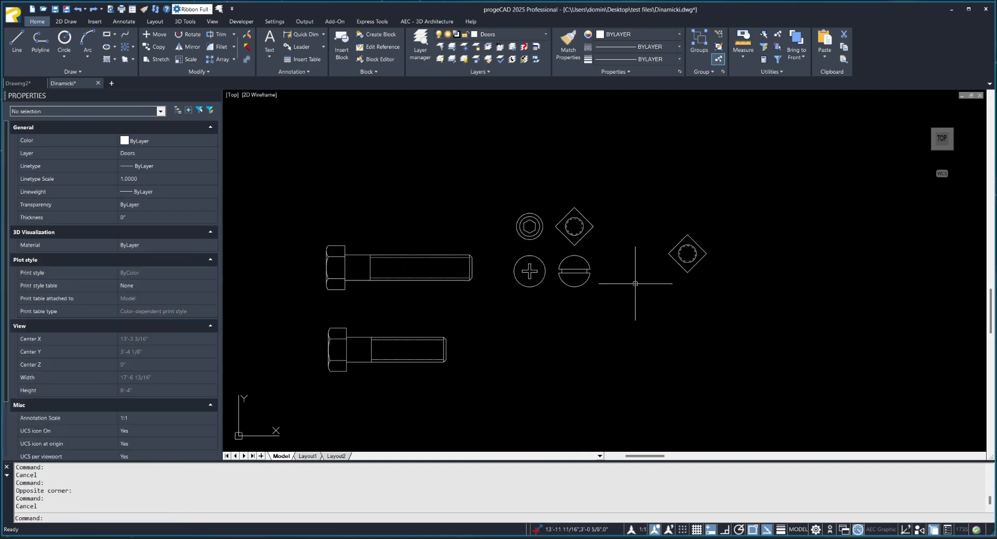
Set the visibility state of the separate square bolt block beside the four fasteners to Phillips Flathead Screw.
scroll(662, 248, "up", 2)
left_click(689, 267)
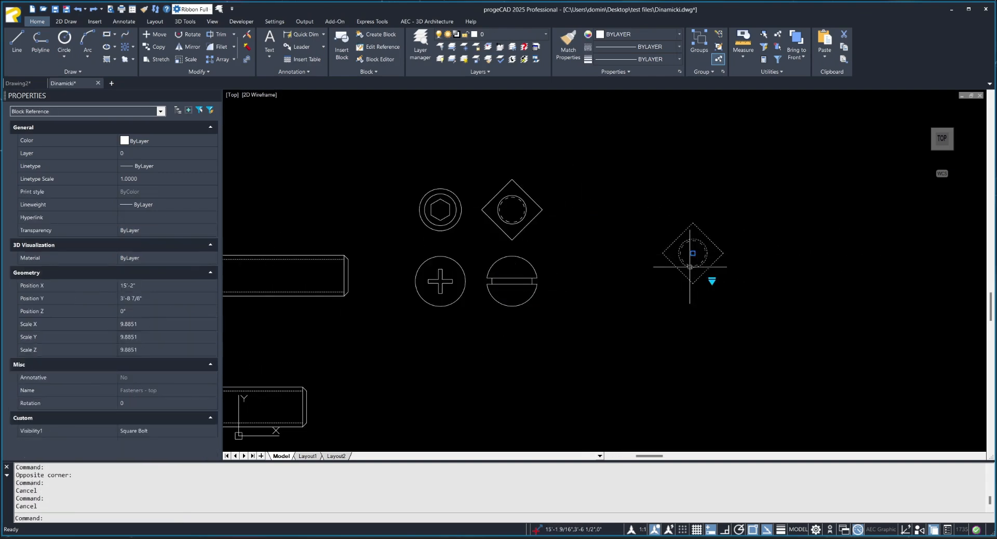
left_click(711, 281)
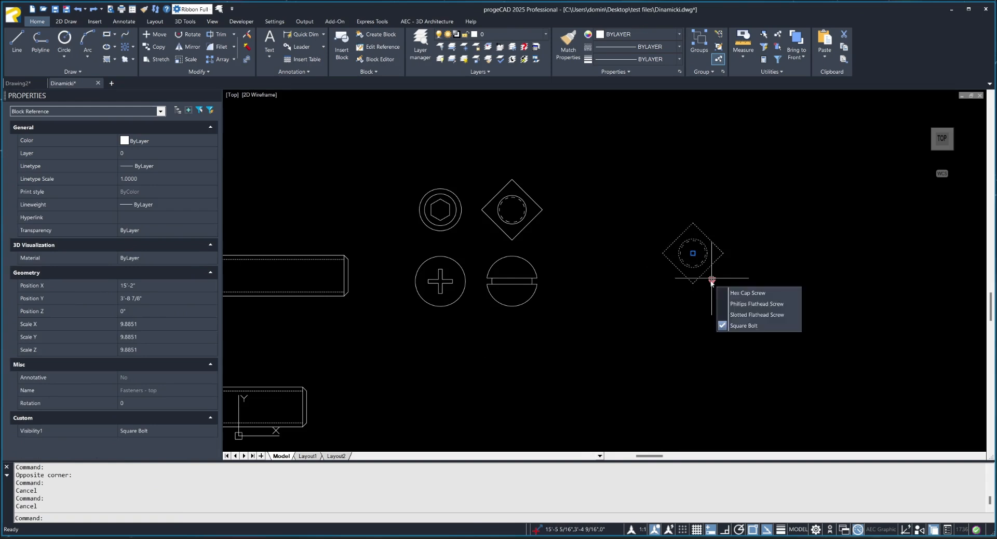
left_click(748, 303)
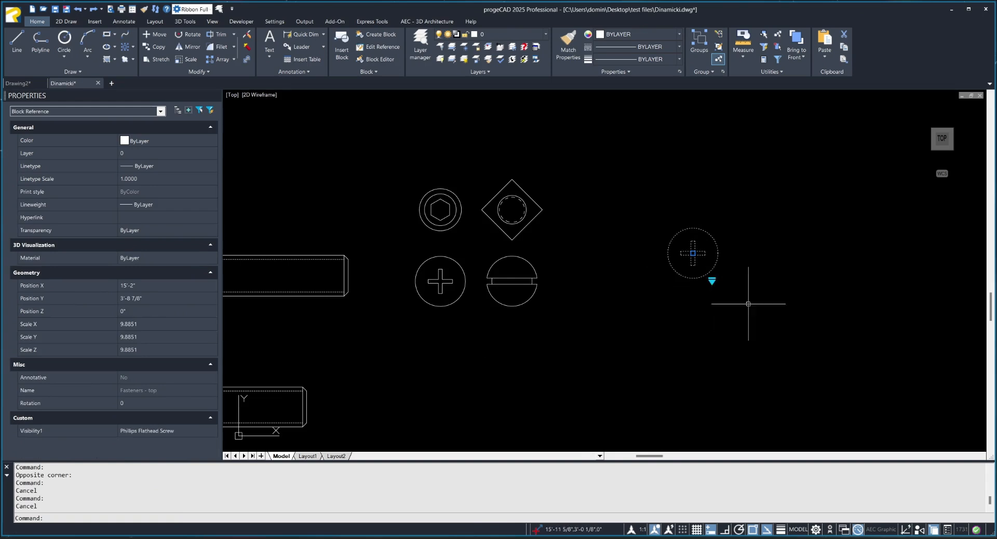
Switch the same fastener block to Hex Cap Screw and finally to Slotted Flathead Screw.
left_click(712, 280)
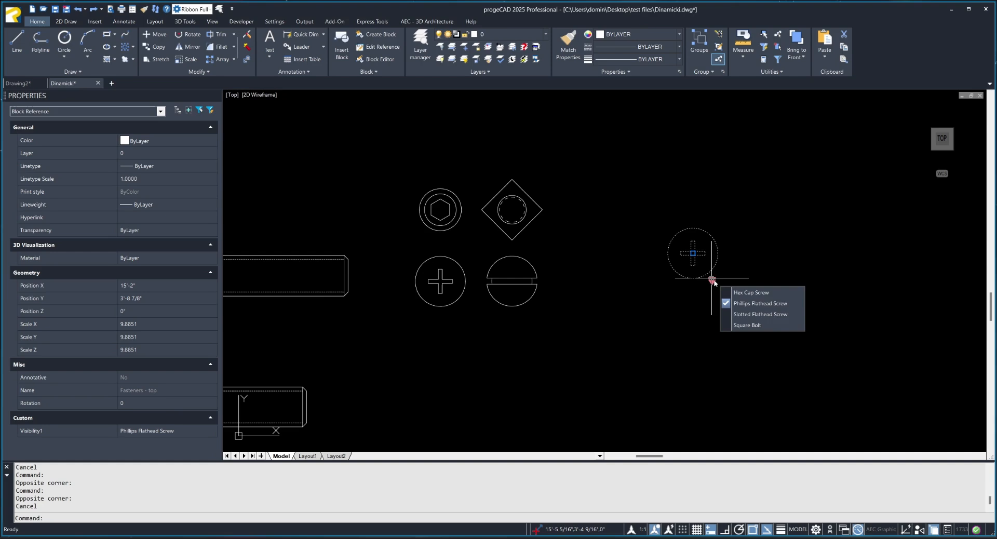
left_click(749, 292)
left_click(711, 280)
left_click(749, 315)
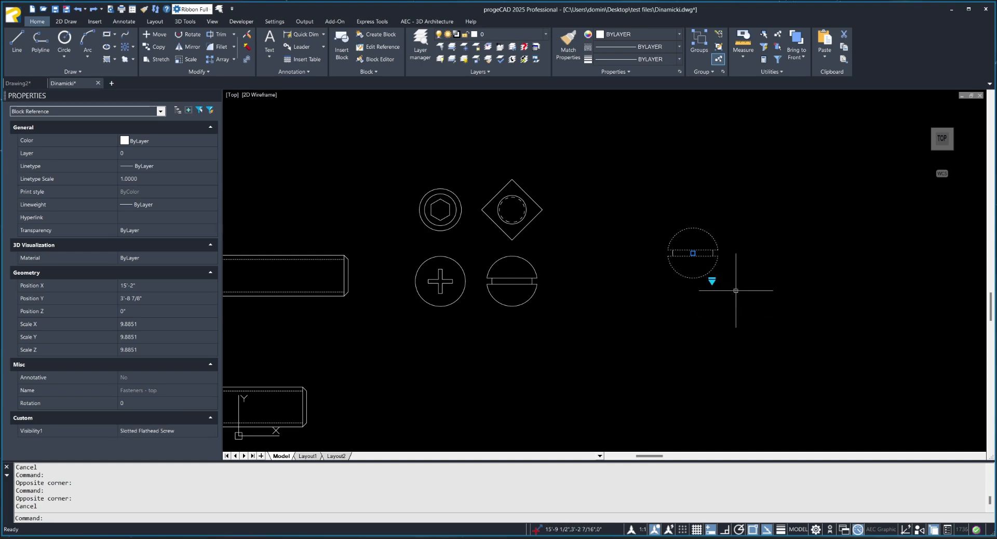
key("Escape")
Try to reposition the toilet block in the bathroom plan with the grip at its tank.
scroll(675, 257, "down", 3)
middle_click_drag(671, 257, 650, 264)
scroll(650, 263, "down", 2)
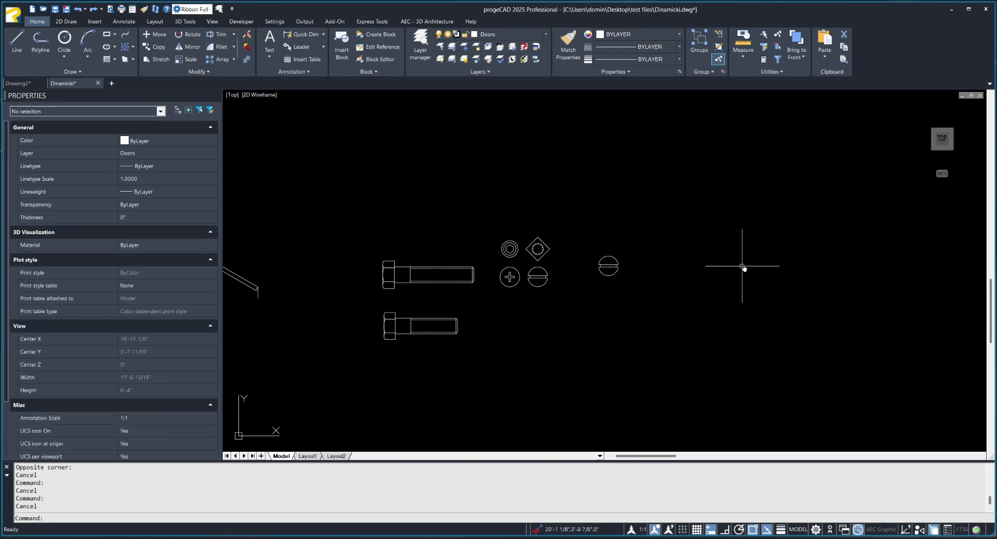
middle_click_drag(896, 262, 541, 251)
mouse_move(824, 244)
middle_mouse_down()
mouse_move(694, 279)
mouse_move(594, 264)
middle_mouse_up()
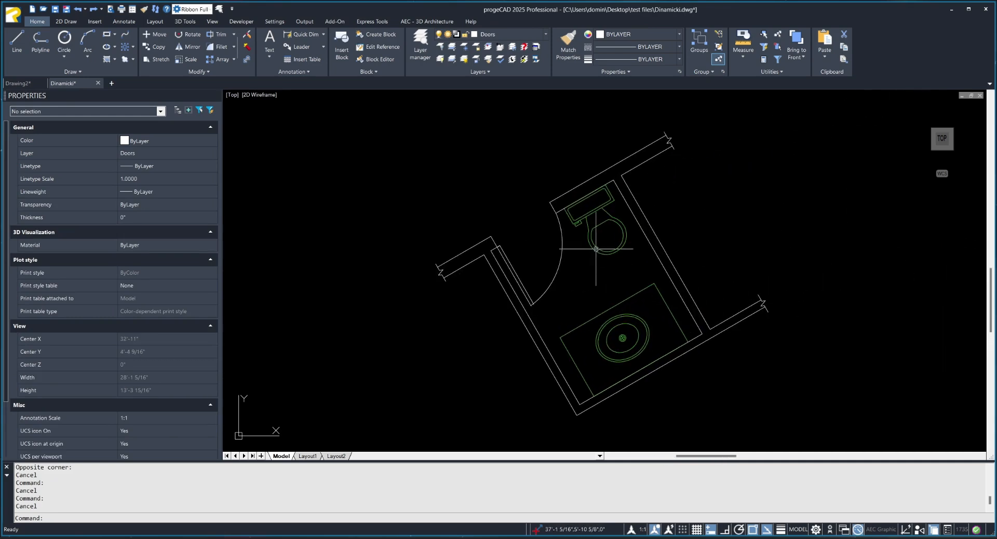
left_click(596, 249)
left_click(585, 195)
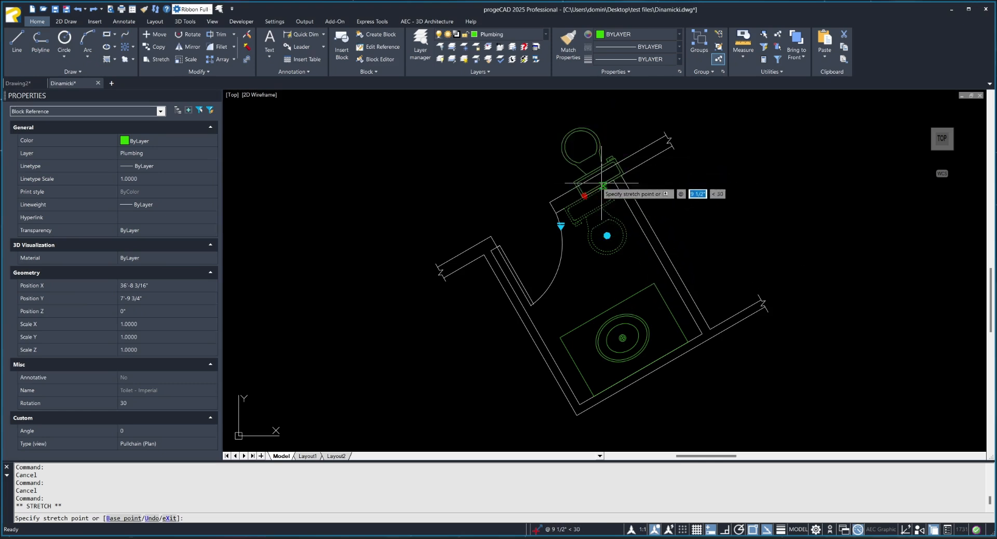
key("Escape")
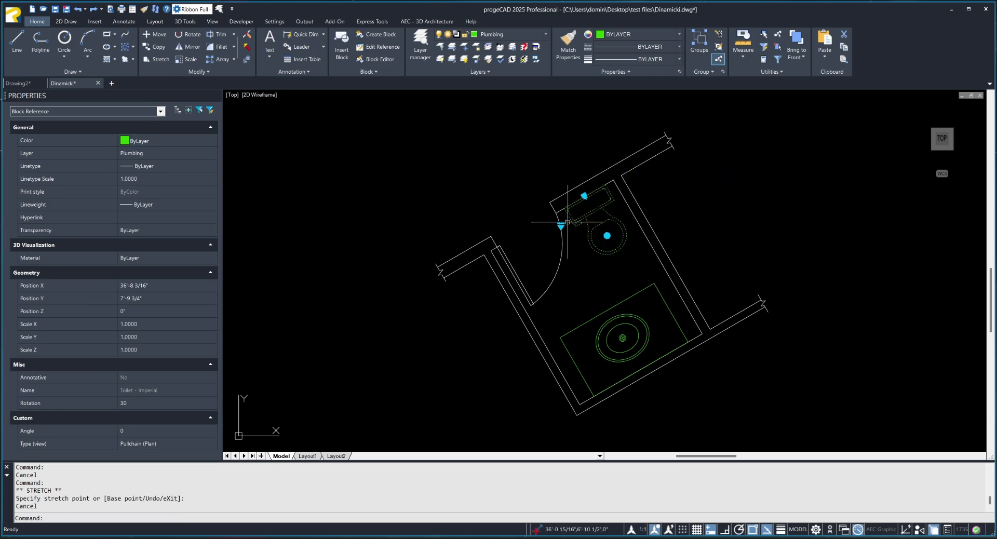
Switch the toilet block's type and view to Round (Plan) and finally to Elongated (Side).
left_click(560, 225)
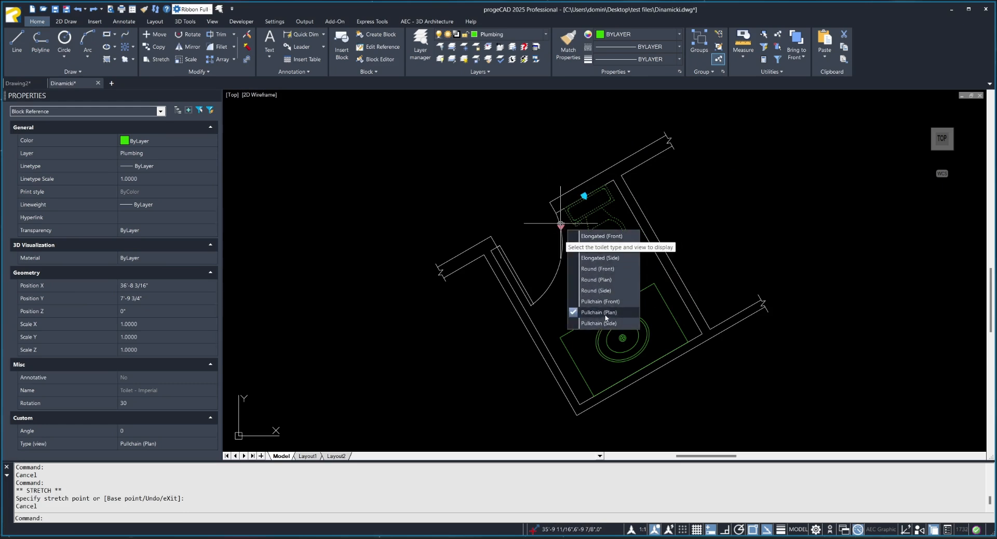
left_click(607, 280)
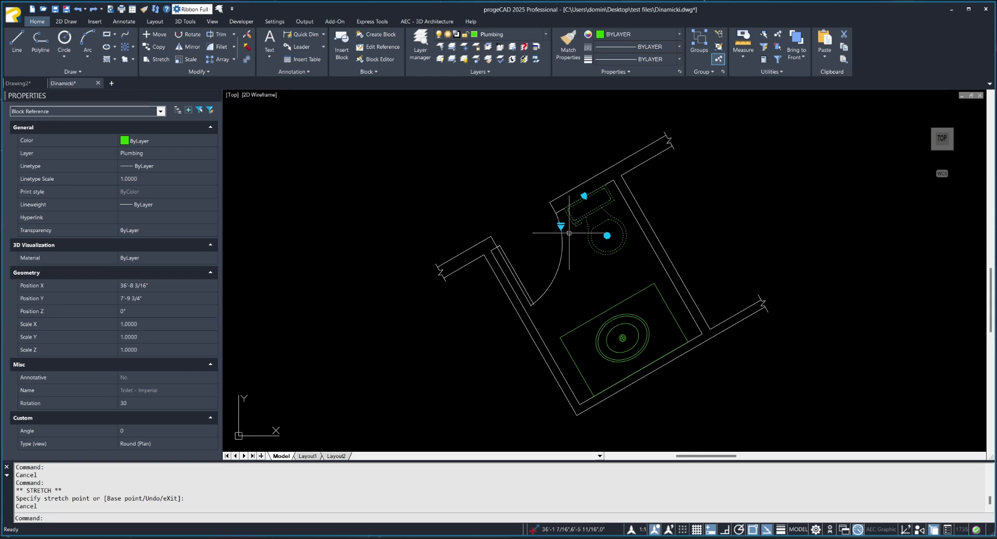
left_click(561, 225)
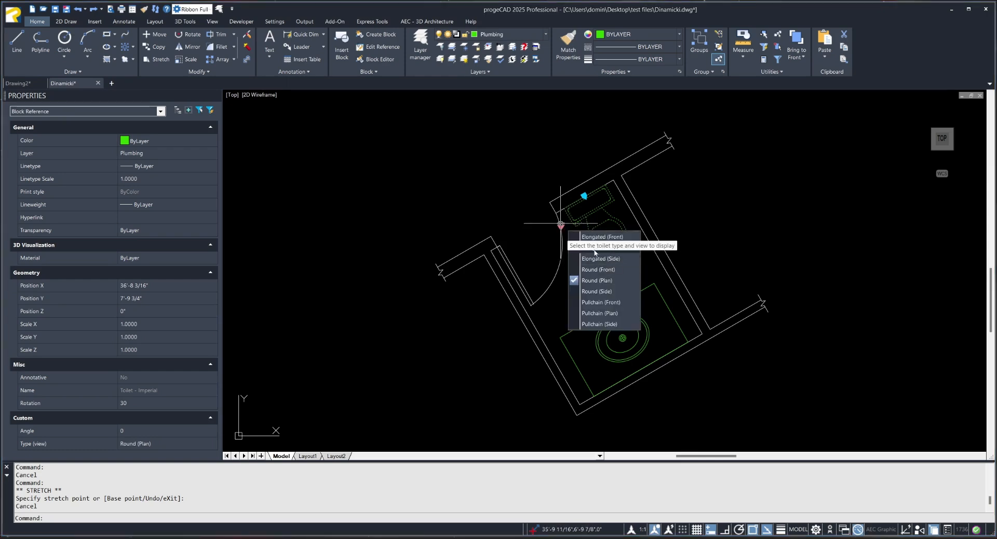
left_click(624, 258)
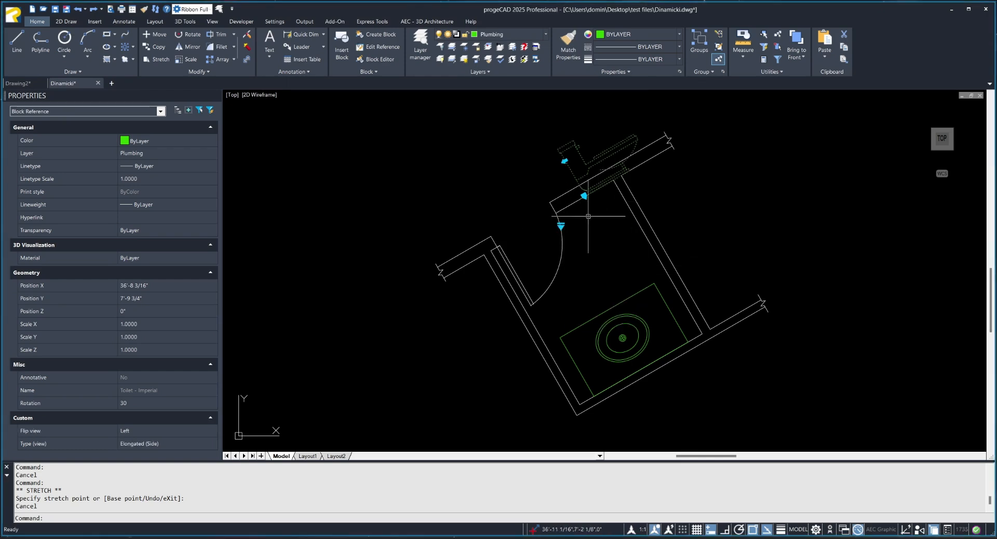
left_click(562, 224)
left_click(594, 246)
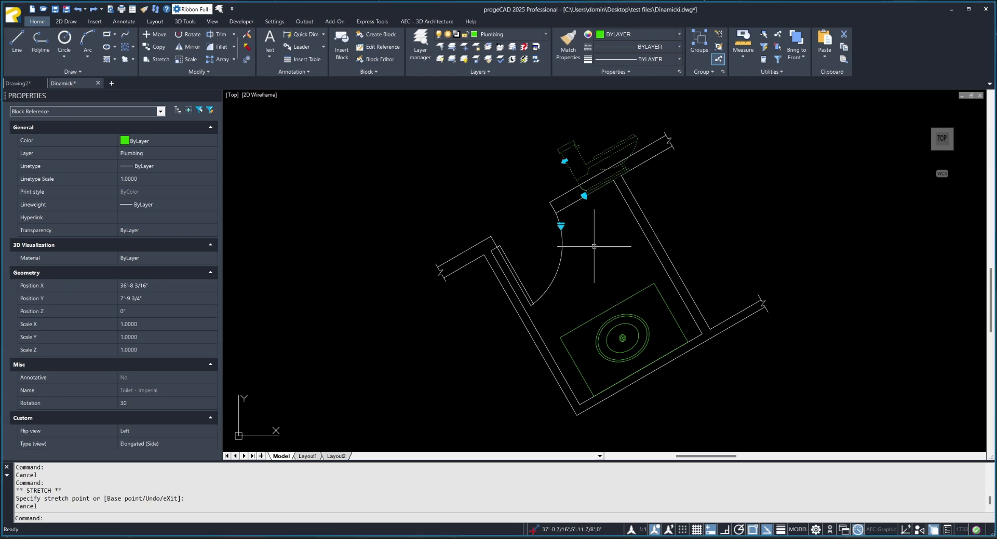
key("Escape")
key("Escape")
Shorten the parking stall row nearest the Parker Student Union's central lot side to a distance of about 6'.
scroll(617, 224, "down", 4)
middle_click_drag(621, 238, 501, 291)
scroll(631, 284, "down", 2)
middle_click_drag(652, 272, 348, 276)
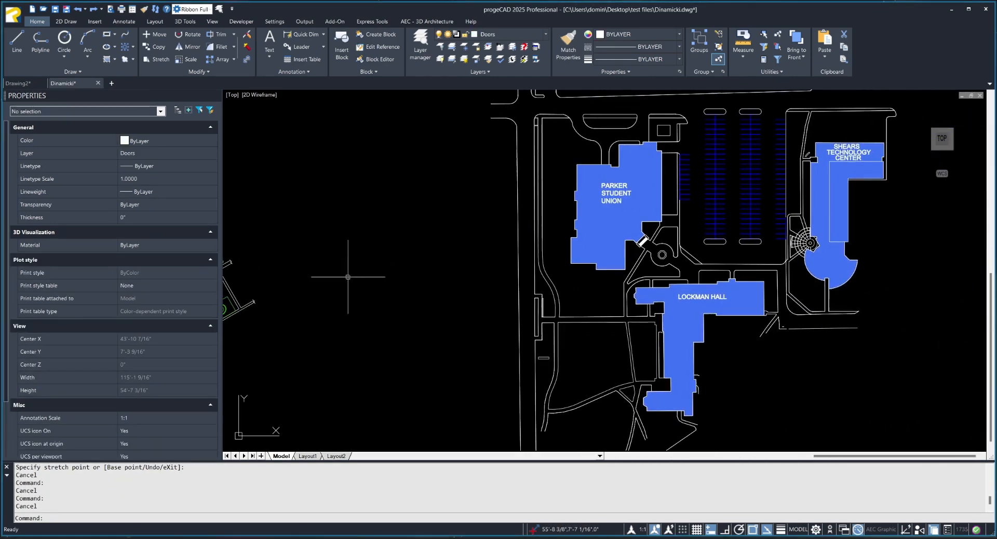
middle_click_drag(787, 270, 636, 347)
scroll(590, 275, "up", 4)
scroll(559, 317, "down", 2)
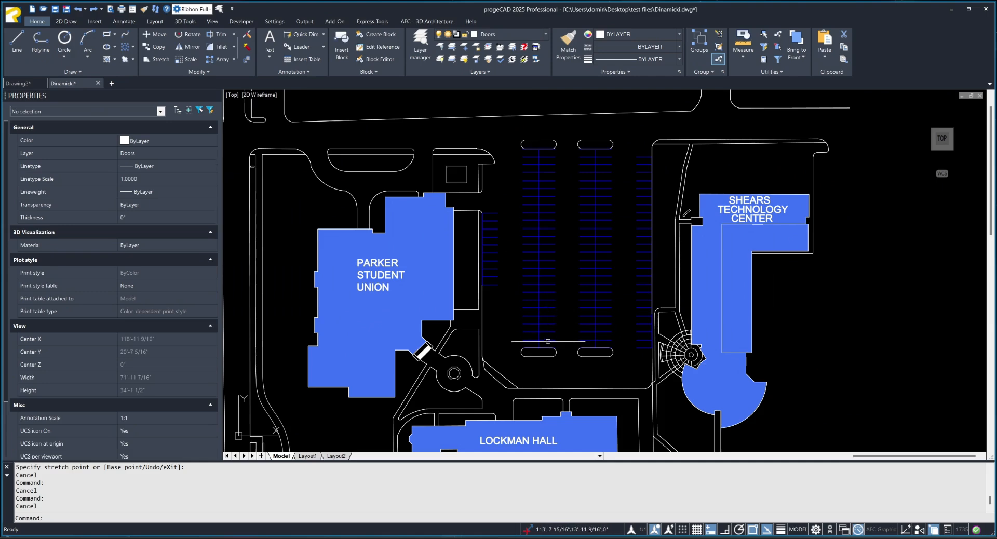
left_click(548, 341)
left_click(539, 347)
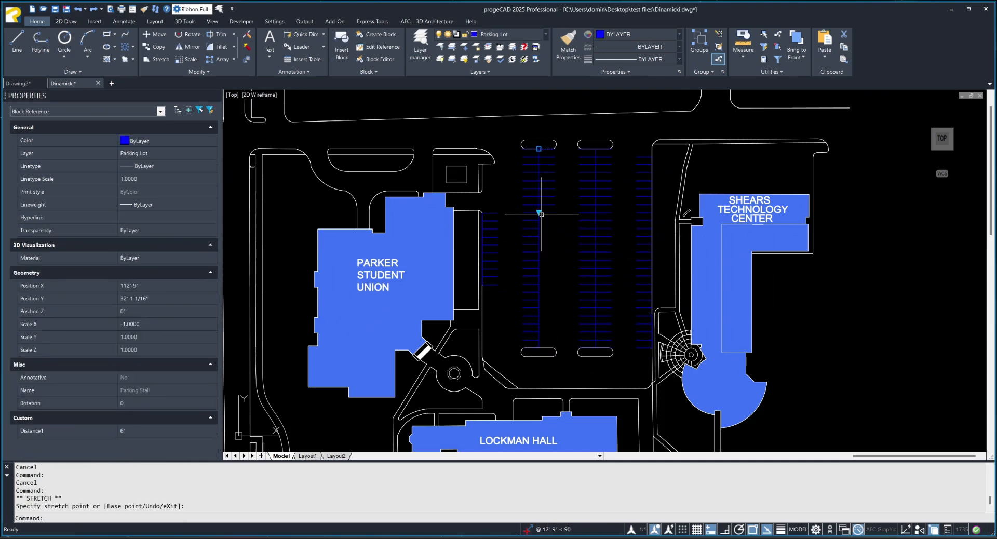
Adjust the length of the same central parking stall row again using the stretch grip at its far end.
key("Escape")
left_click(545, 334)
left_click(537, 345)
left_click(541, 347)
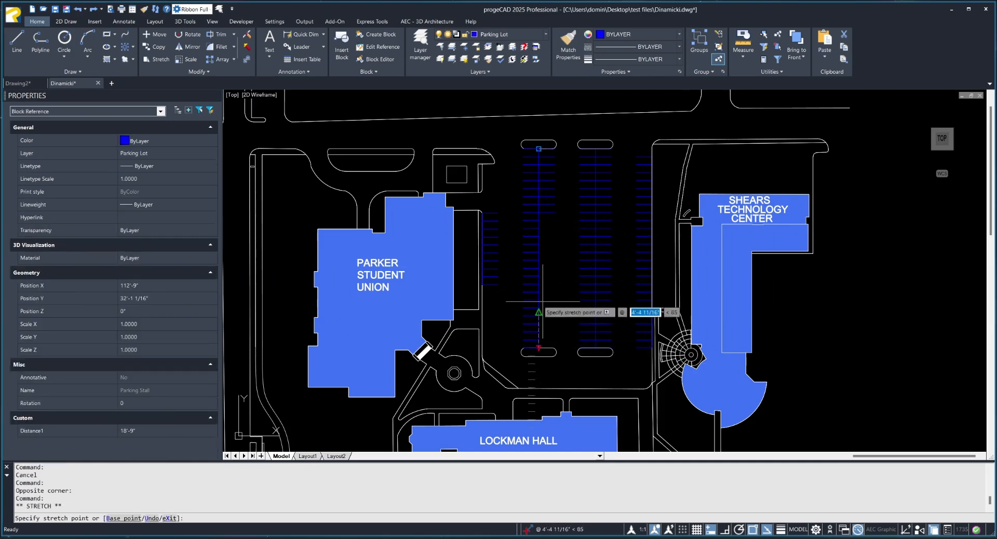
key("Escape")
key("Escape")
scroll(632, 254, "down", 4)
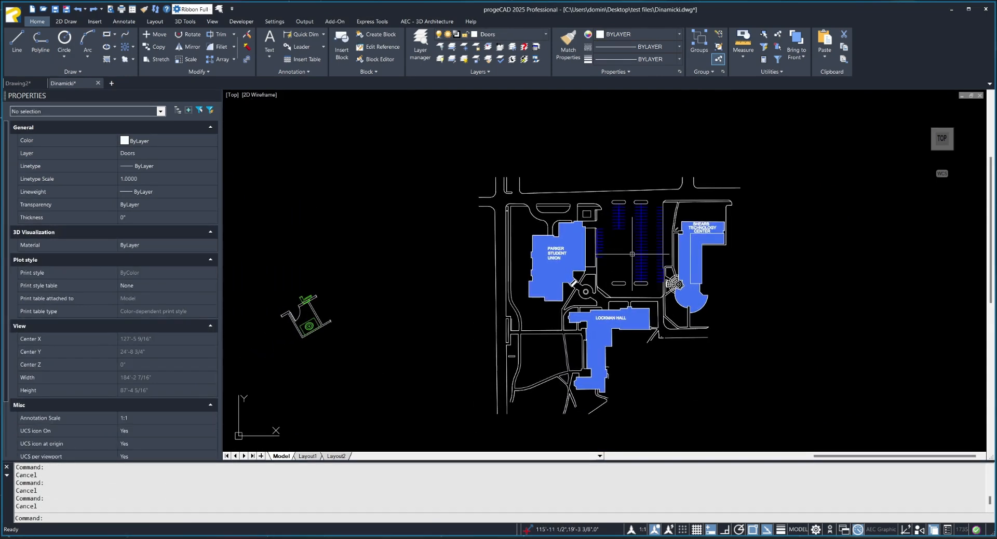
middle_click_drag(440, 250, 663, 249)
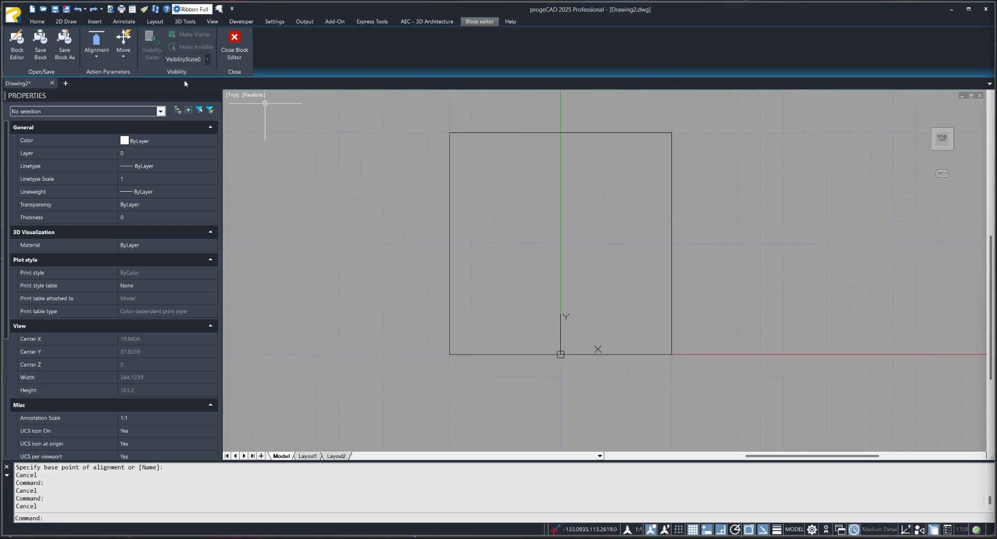
In the Kocka block of Drawing2, draw connected lines joining the square's edge midpoints: left to right, to top, to bottom, back to right.
left_click(44, 22)
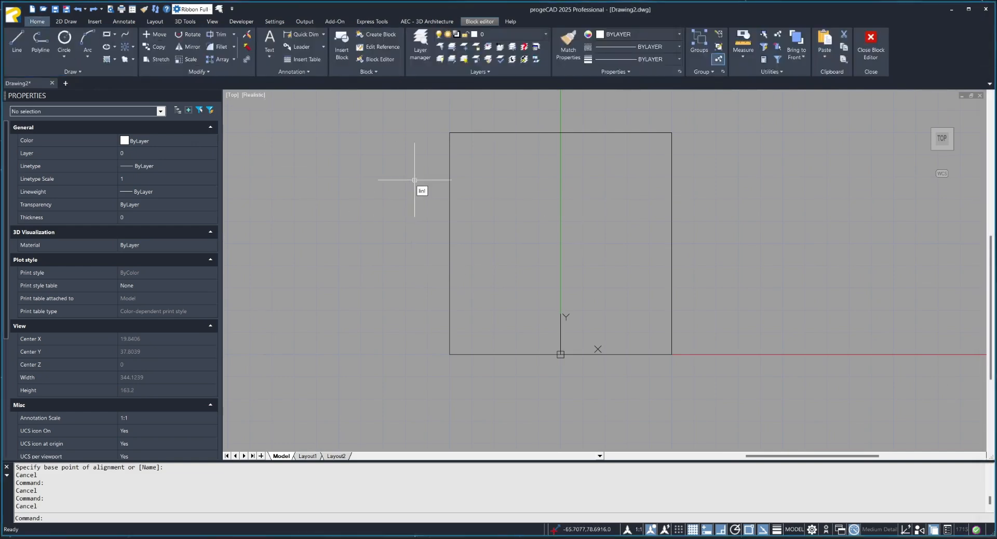
type("ea")
key("BackSpace")
key("BackSpace")
key("BackSpace")
type(",")
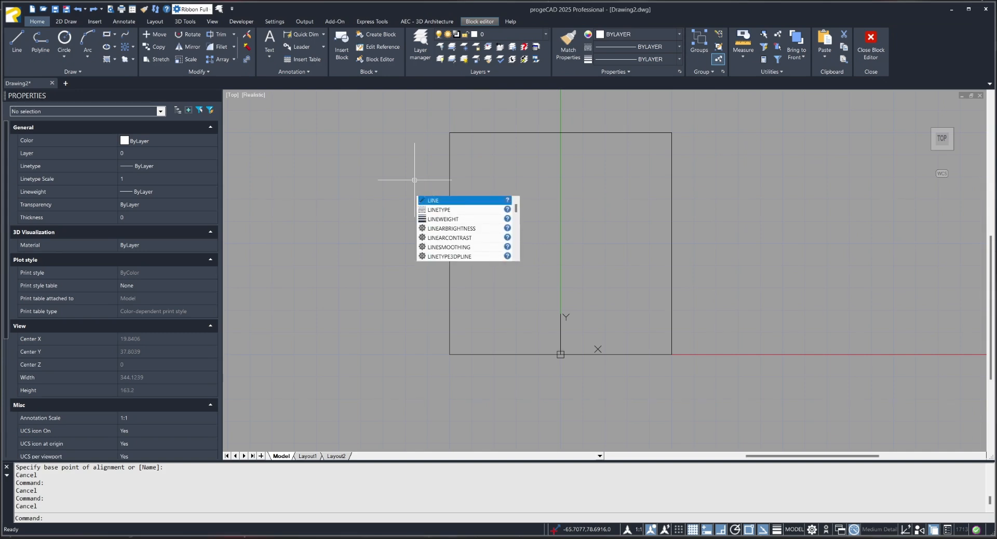
key("Return")
left_click(450, 243)
left_click(672, 243)
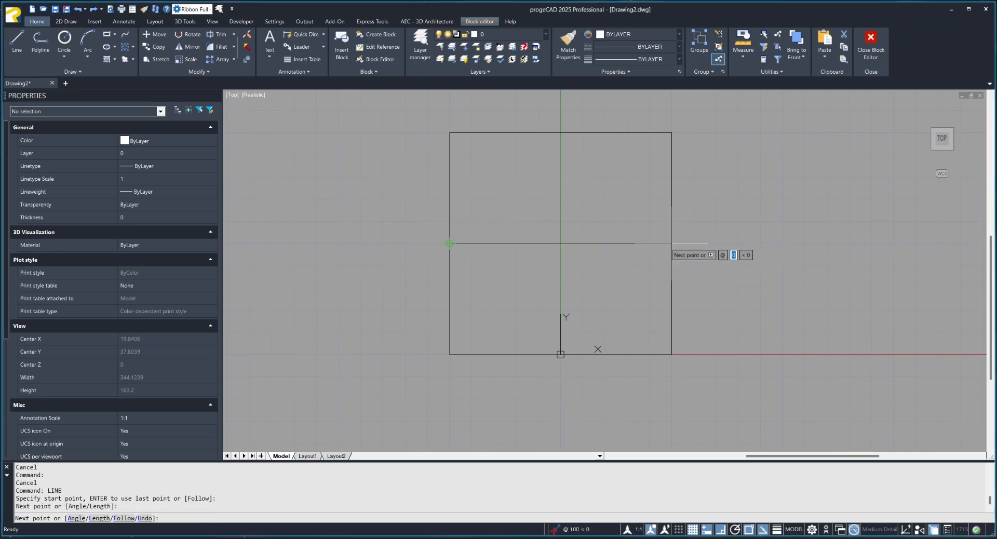
left_click(561, 133)
left_click(560, 354)
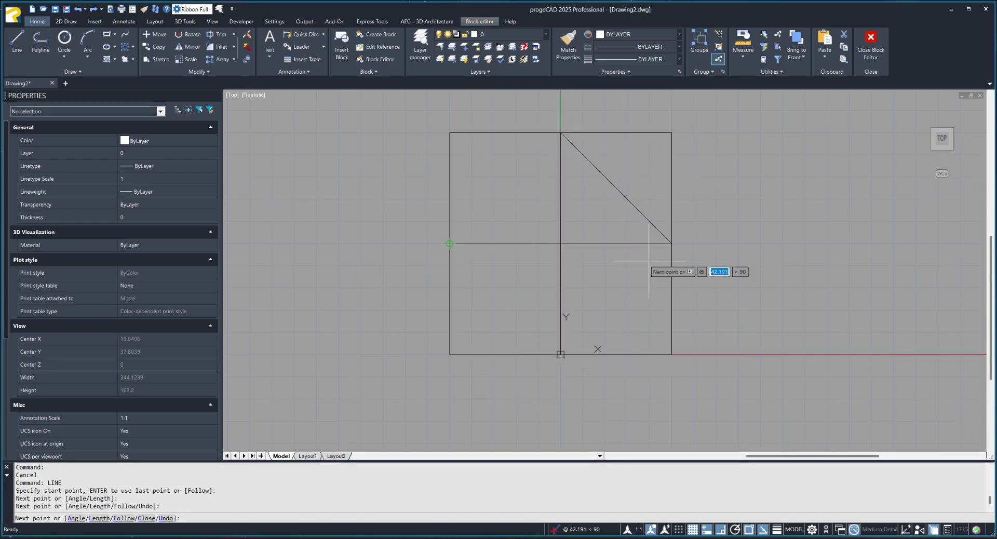
left_click(671, 243)
key("Escape")
key("Escape")
key("Escape")
Shorten the horizontal centre line so that its right end stops at the centre of the square.
left_click(575, 242)
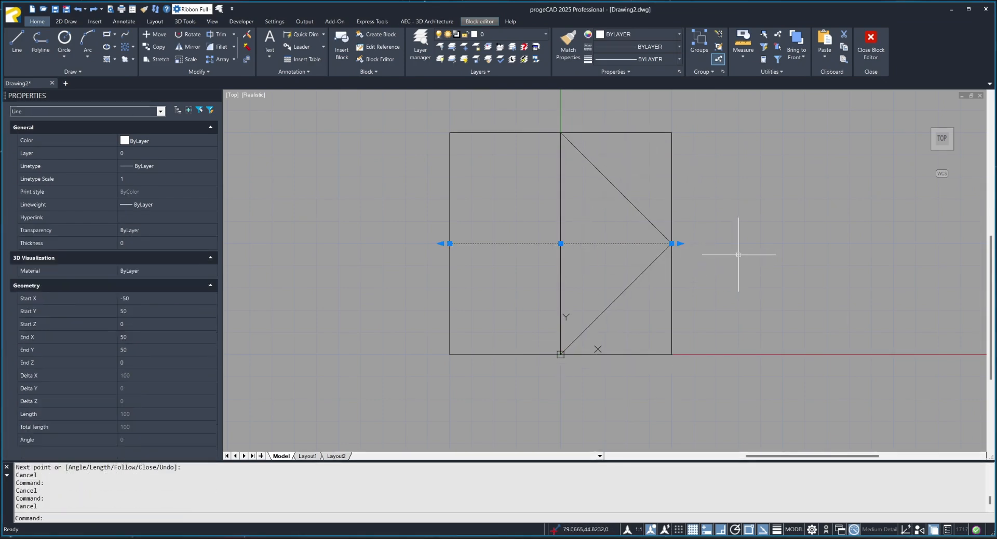
left_click(673, 243)
left_click(560, 243)
key("Escape")
scroll(571, 260, "down", 2)
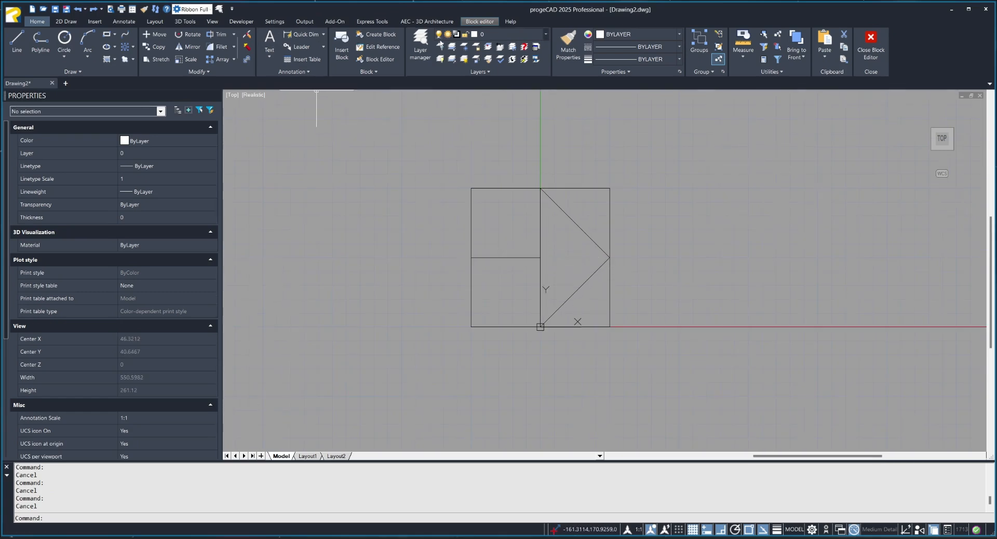
Add an alignment parameter from the square's centre toward its right midpoint, and close the block editor saving the changes to Kocka.
left_click(479, 21)
left_click(97, 55)
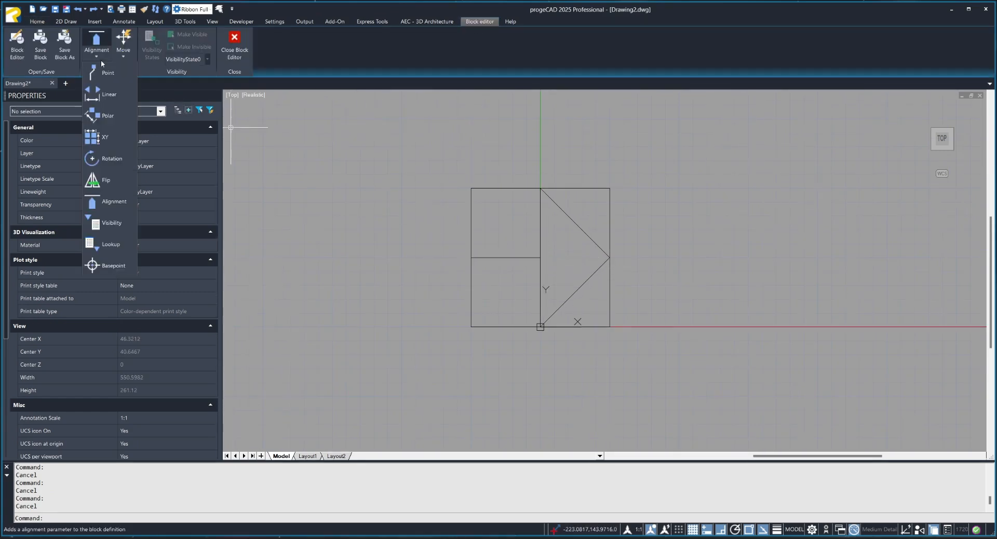
left_click(124, 206)
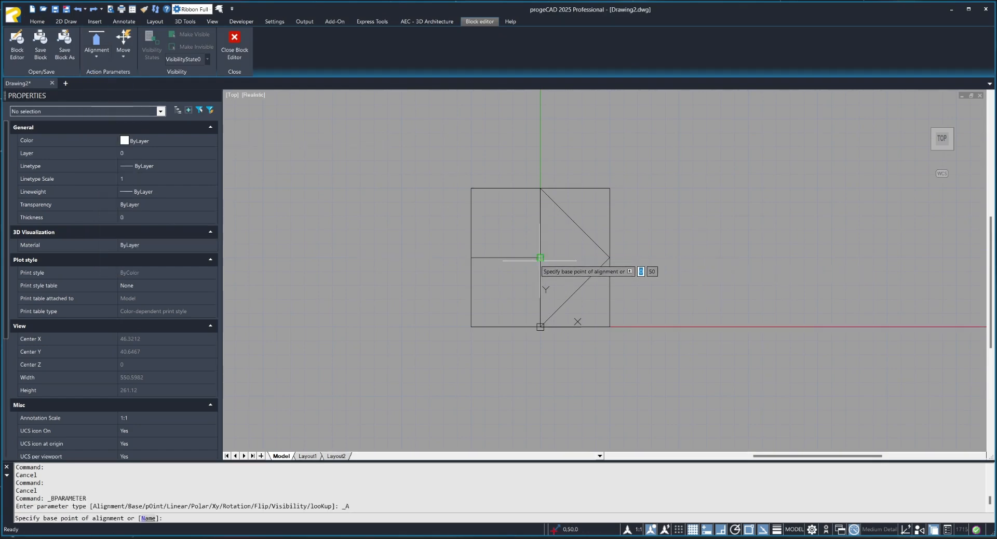
left_click(540, 257)
left_click(609, 257)
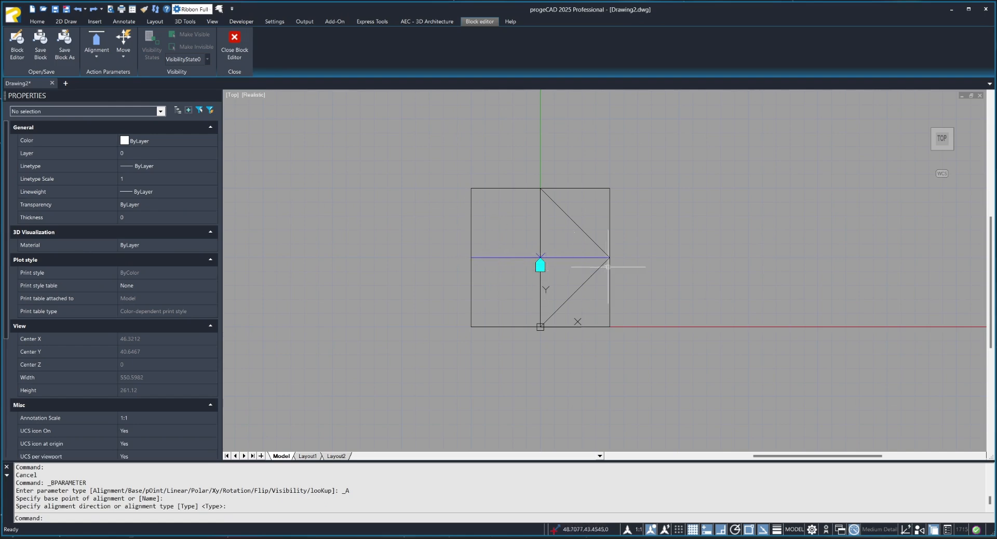
left_click(234, 46)
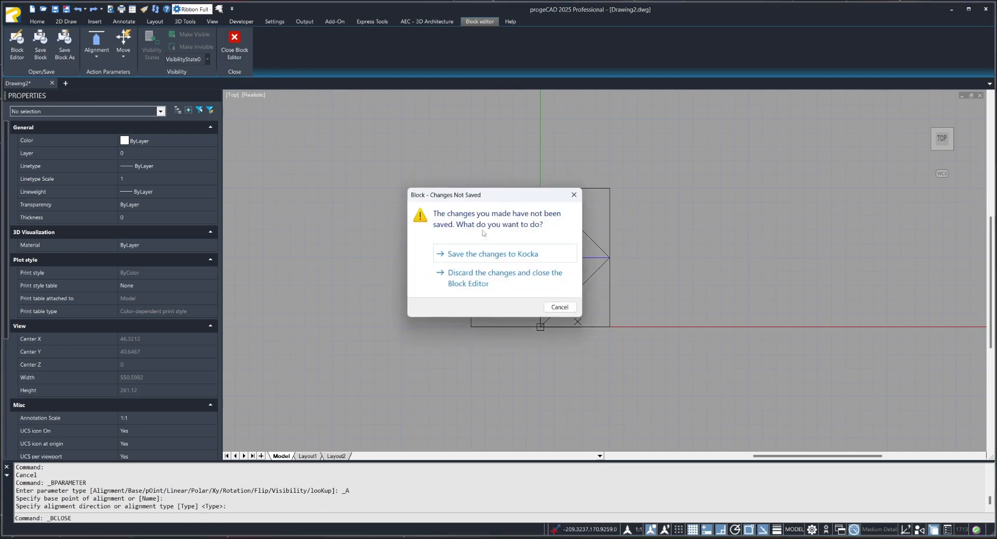
left_click(486, 254)
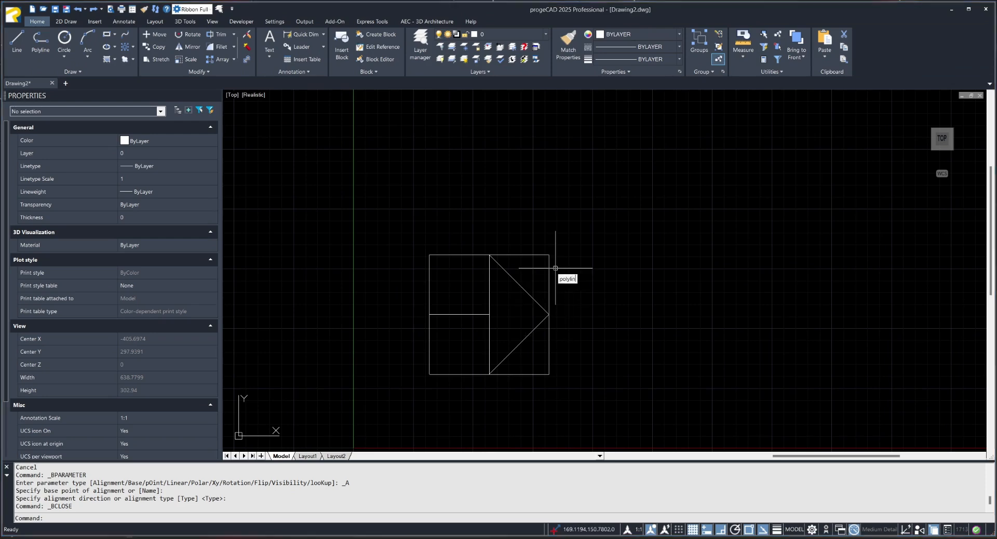
Draw a stepped polyline beside the block with a lower horizontal, a vertical and an upper horizontal segment.
key("Return")
middle_click_drag(636, 222, 358, 217)
left_click(390, 316)
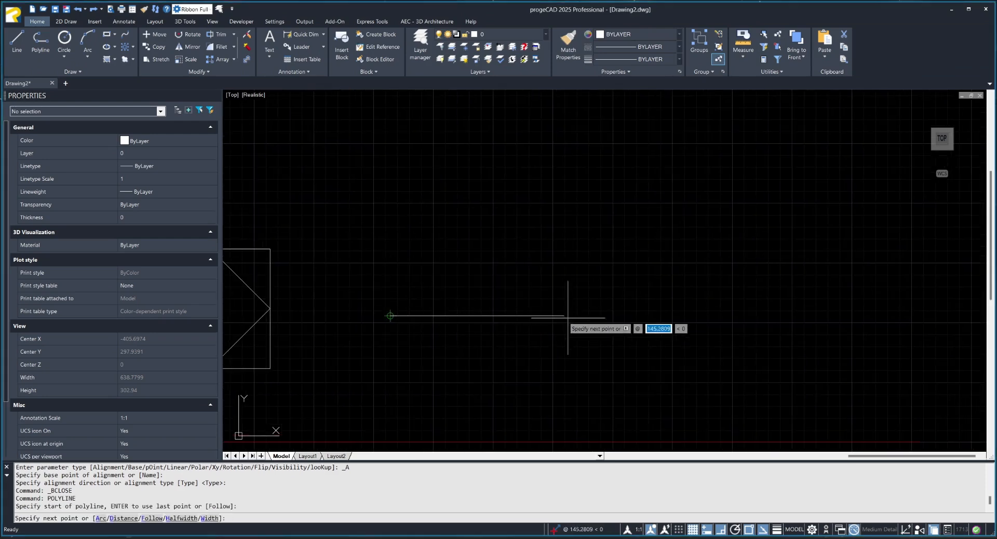
left_click(582, 316)
left_click(735, 191)
key("Escape")
key("Escape")
key("Escape")
middle_click_drag(579, 263, 747, 262)
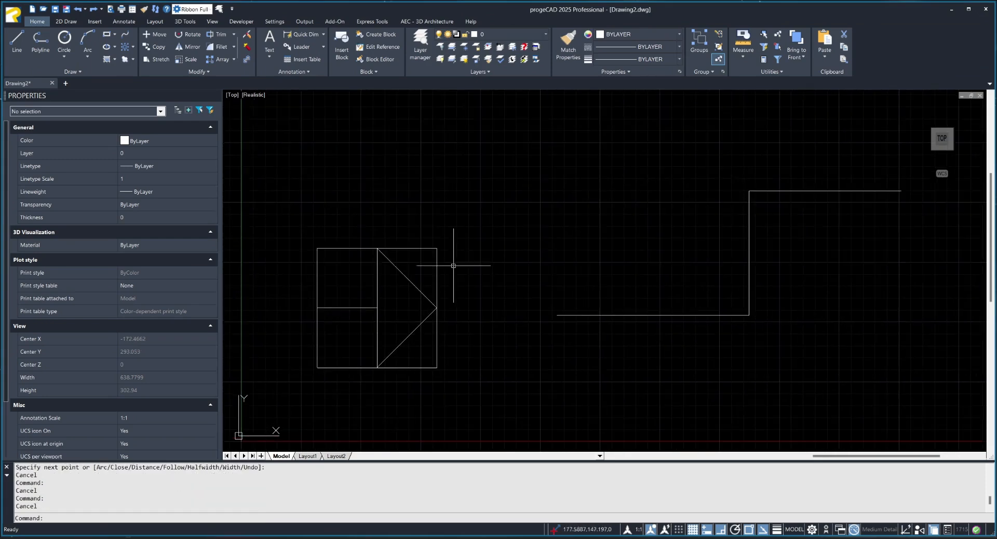
Move the block by its alignment grip onto the upper horizontal segment of the stepped polyline.
left_click_drag(453, 266, 347, 335)
left_click(377, 308)
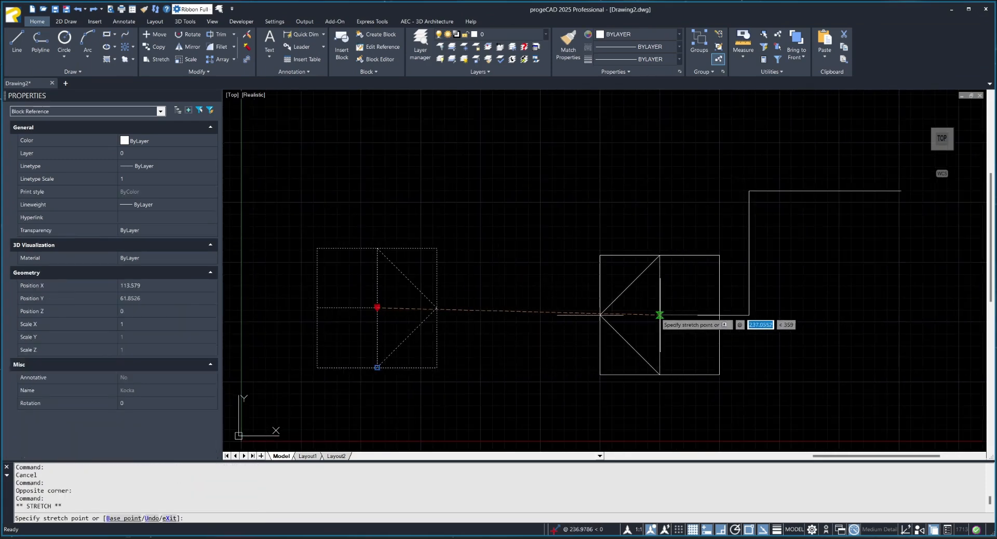
middle_click_drag(752, 252, 521, 271)
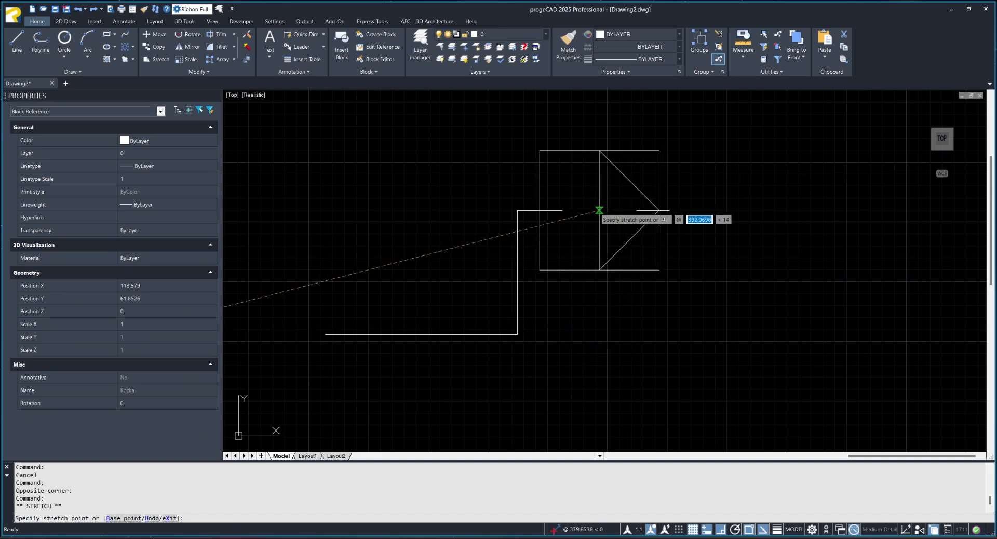
left_click(599, 210)
key("Escape")
key("Escape")
key("Escape")
left_click_drag(608, 215, 591, 246)
key("Escape")
key("Escape")
Turn on polar tracking and draw a polyline sloping upward from the end of the upper horizontal segment.
middle_click_drag(747, 272, 666, 323)
type("polyline")
key("Return")
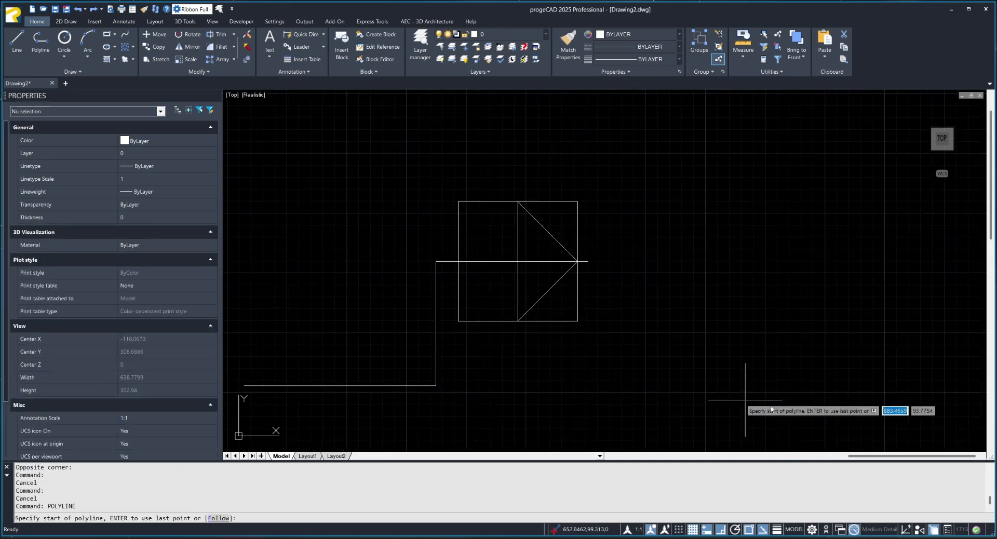
key("F10")
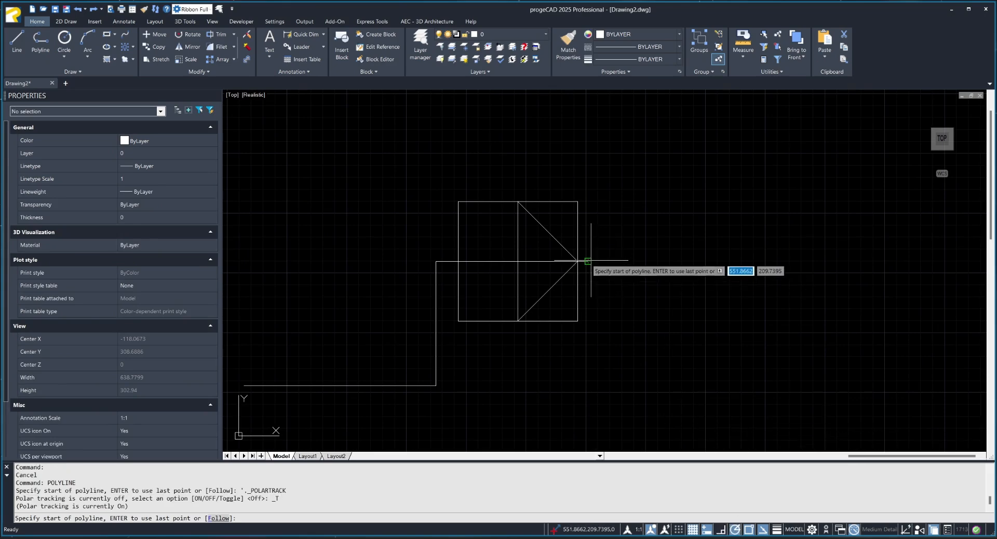
left_click(578, 261)
middle_click_drag(578, 261, 363, 491)
scroll(666, 175, "down", 4)
key("Escape")
key("Escape")
key("Escape")
Align the block to the sloping line with its alignment grip, and move it back onto the upper horizontal segment, facing the opposite way.
left_click_drag(551, 264, 521, 287)
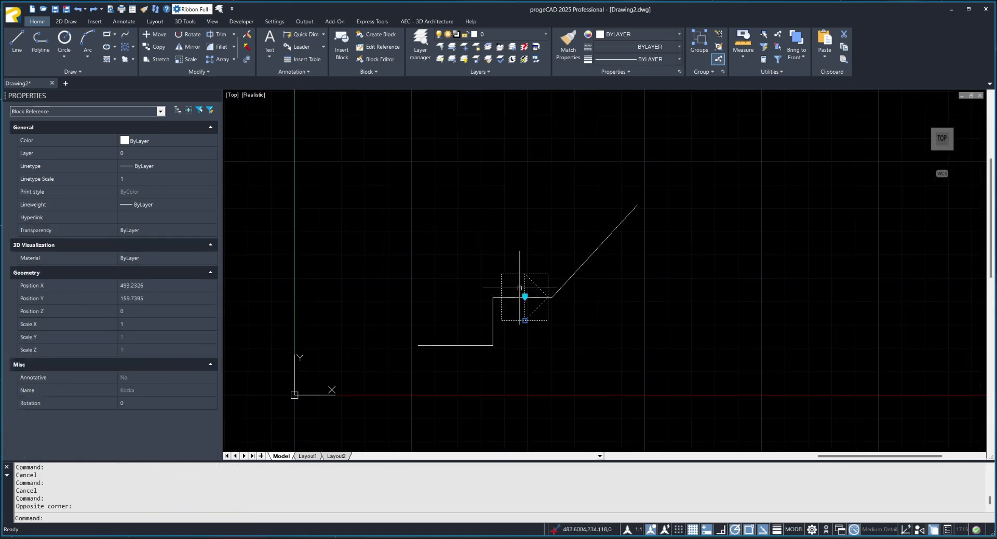
left_click(525, 297)
left_click(574, 273)
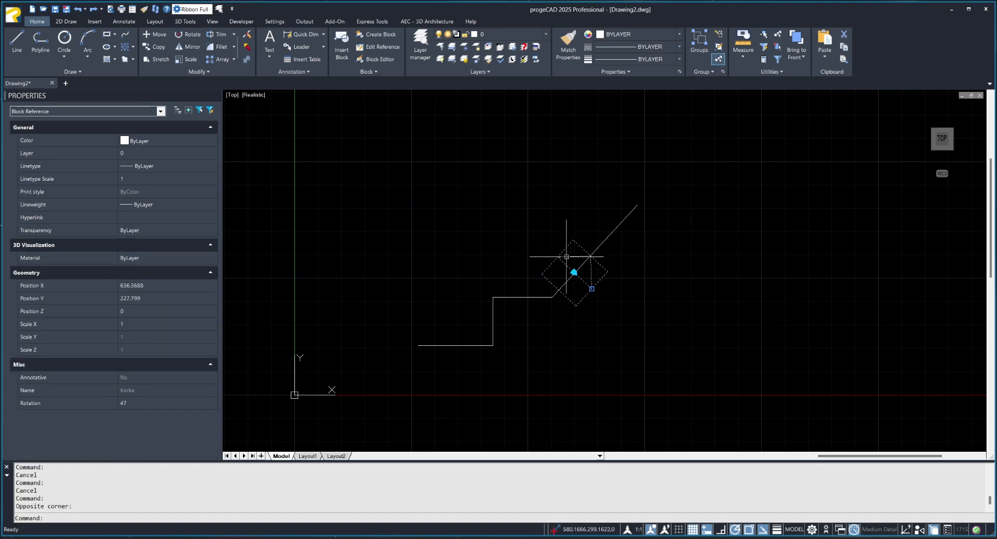
left_click(574, 272)
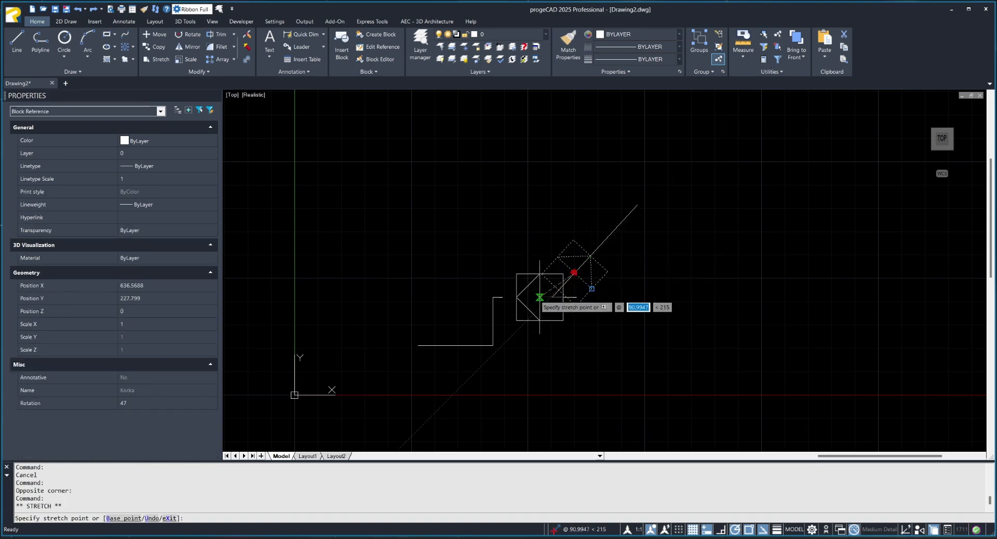
key("Escape")
key("Escape")
key("Escape")
key("Escape")
scroll(540, 273, "up", 2)
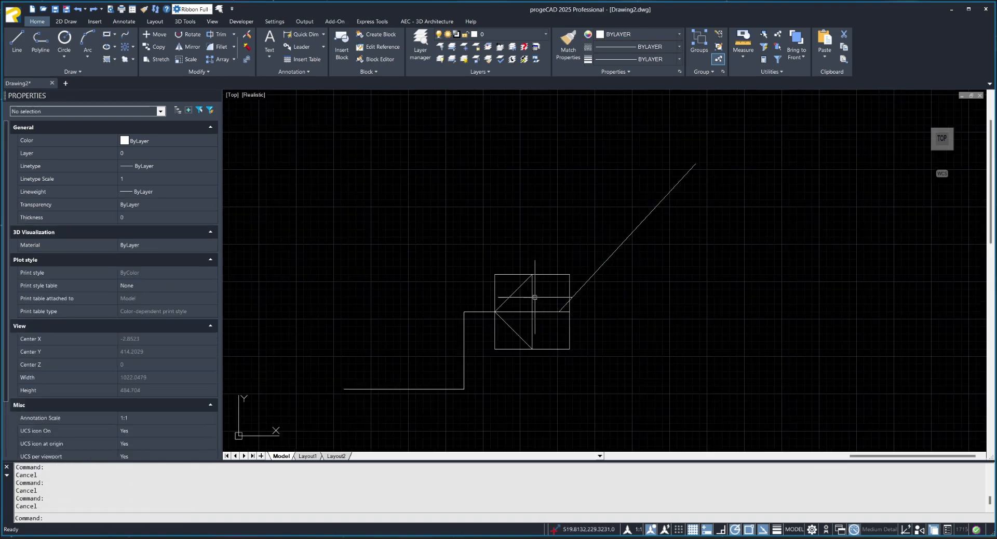
Open the Kocka block in the block editor.
double_click(533, 297)
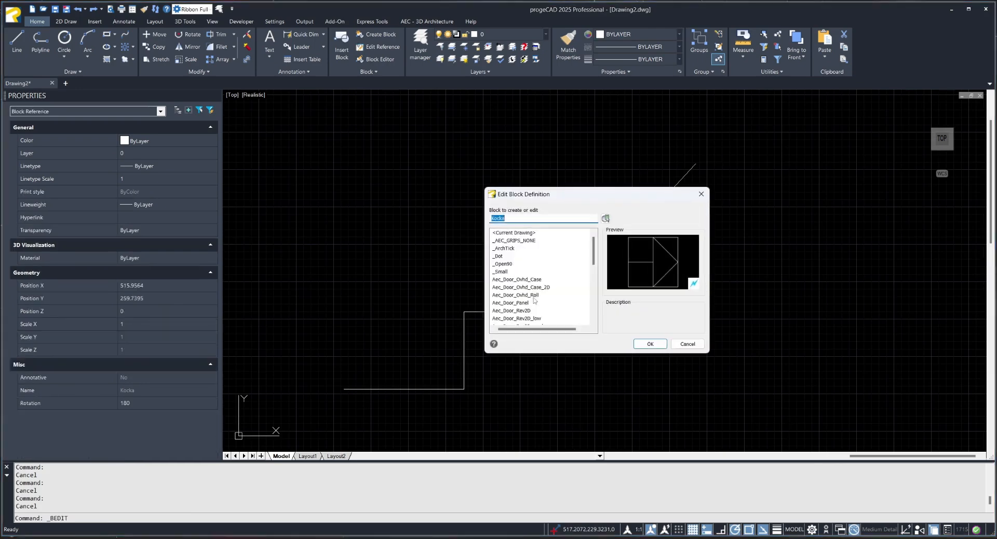
left_click(651, 344)
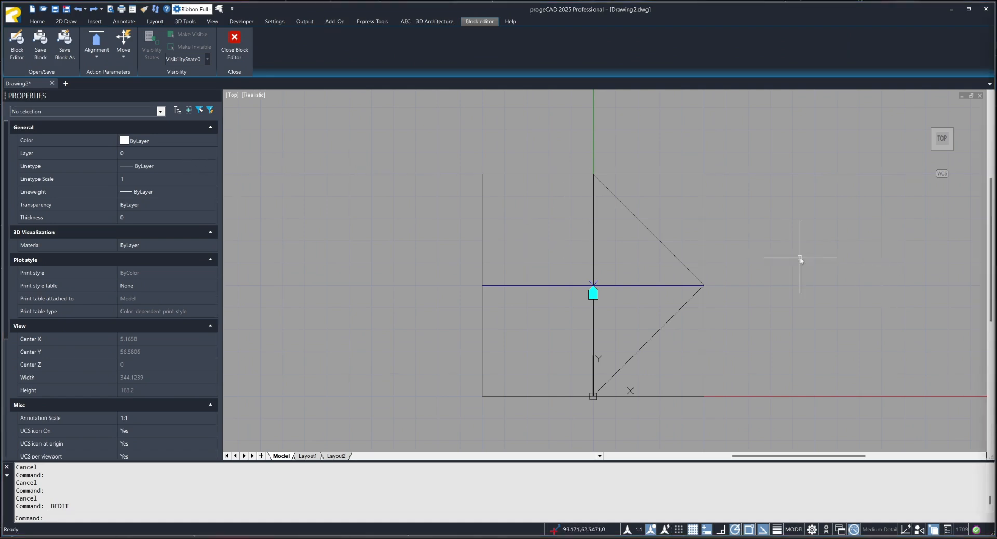
left_click(96, 54)
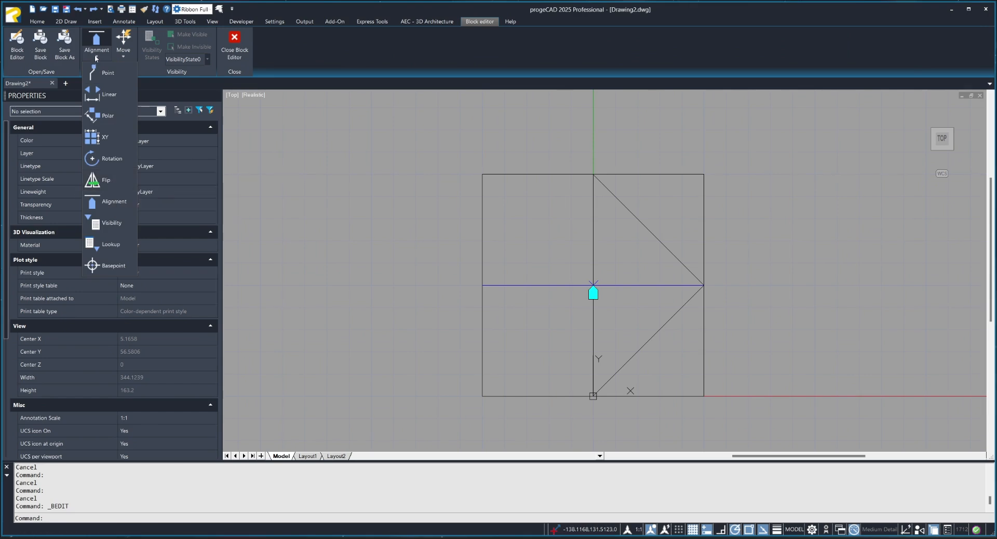
left_click(107, 182)
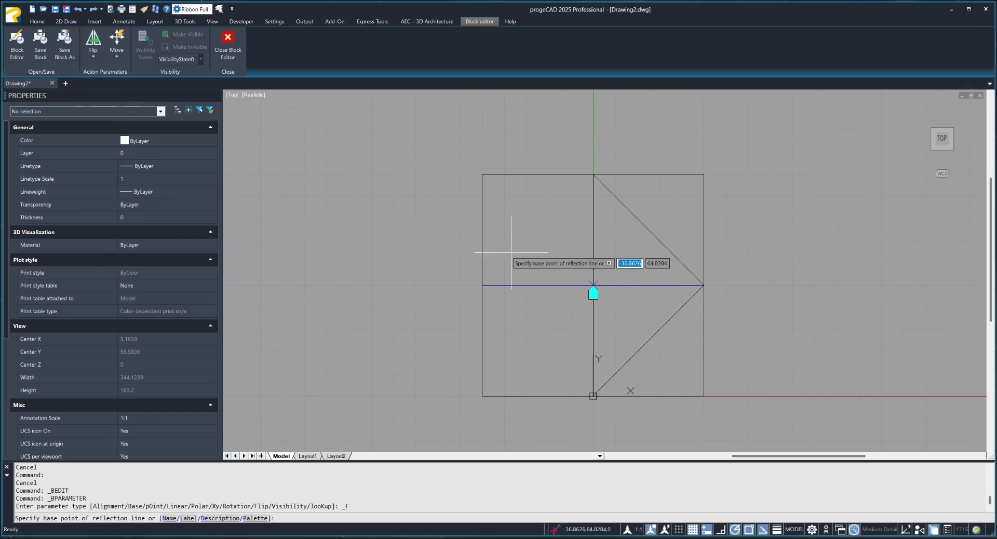
left_click(594, 343)
key("Escape")
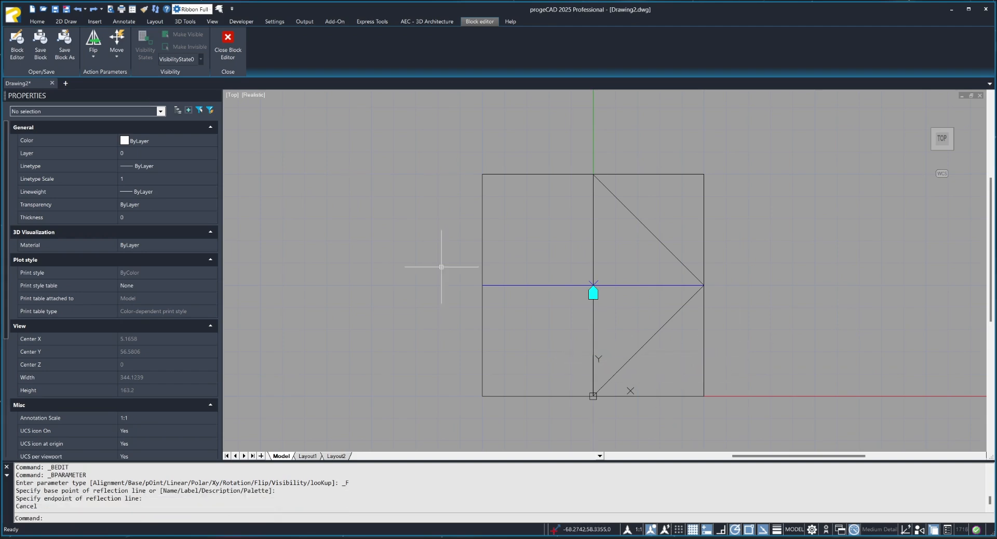
Add a flip parameter with its reflection line from the square's centre to the bottom midpoint, its label below the square, and 1 grip.
left_click(90, 54)
left_click(593, 285)
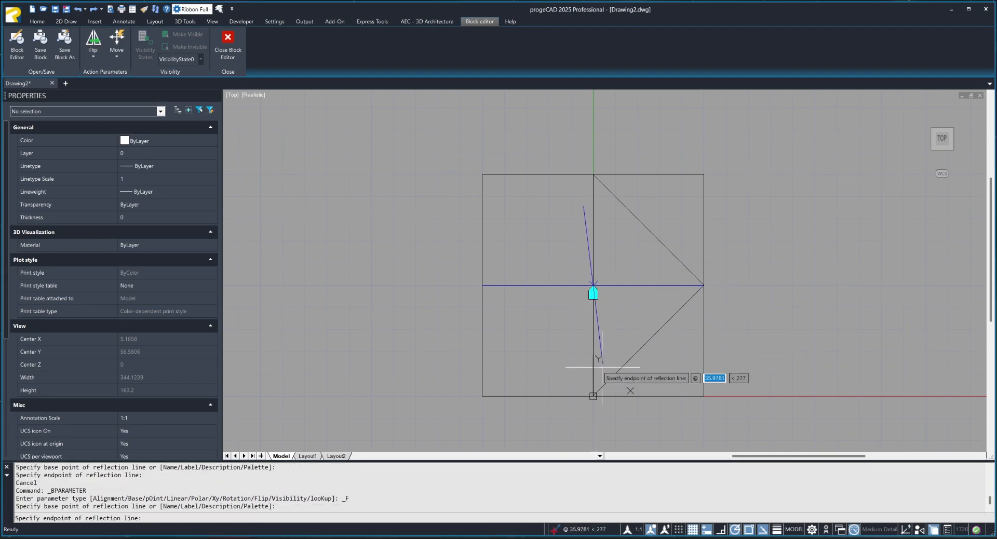
left_click(593, 396)
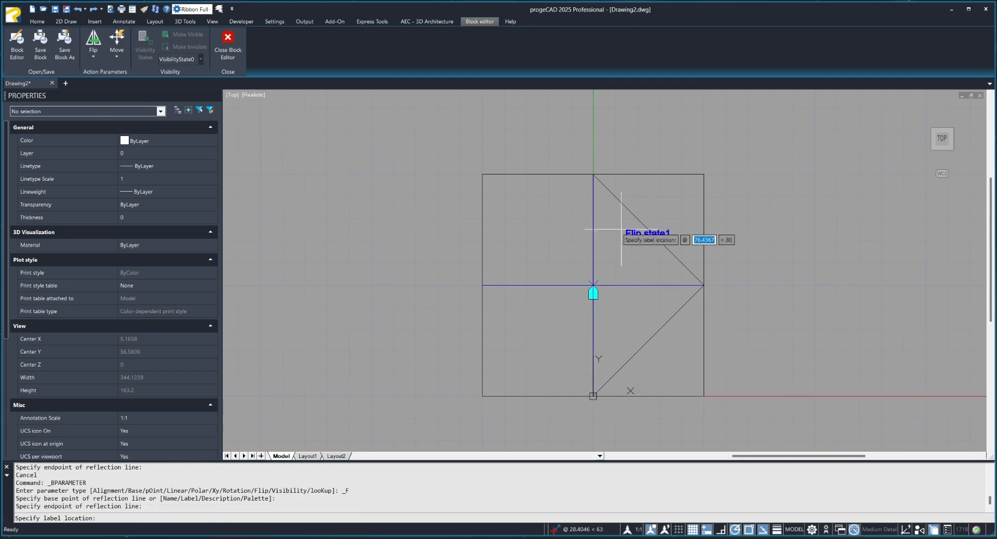
middle_click_drag(519, 369, 512, 309)
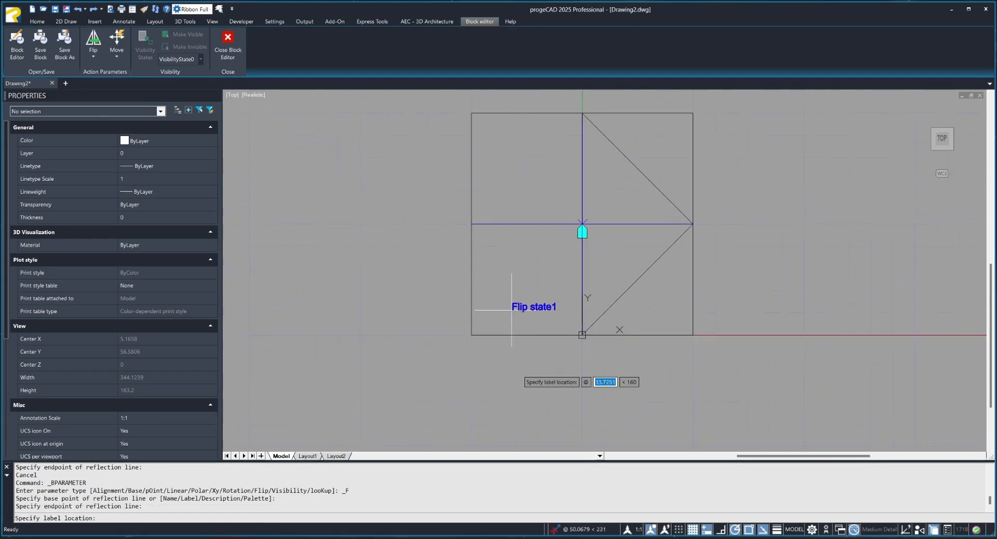
left_click(483, 382)
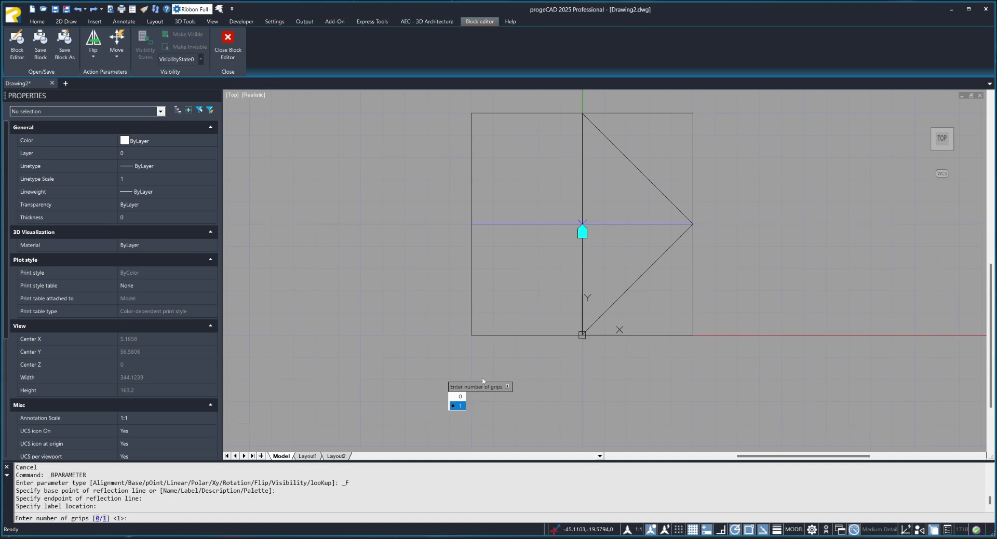
left_click(459, 408)
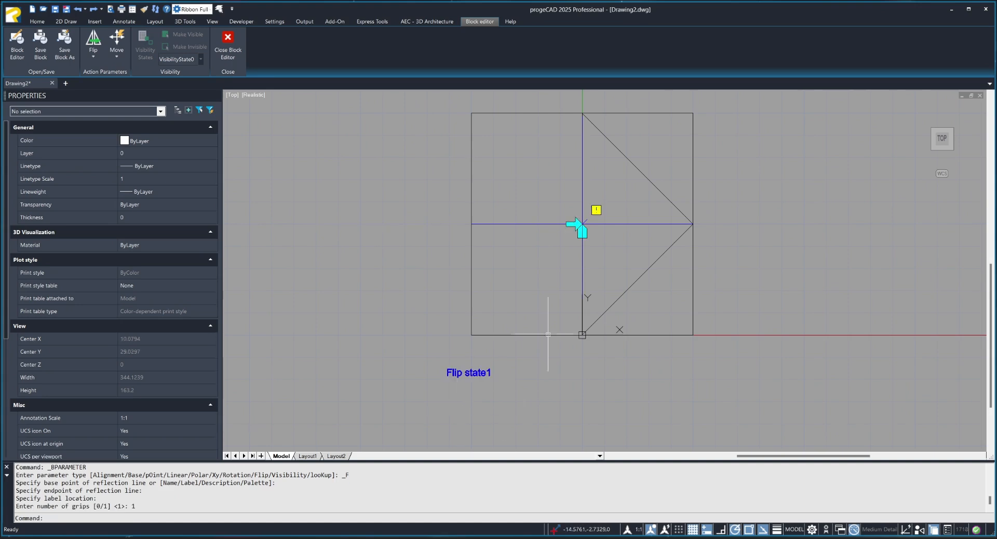
Move the flip grip down along the reflection line, away from the alignment grip at the square's centre.
left_click(584, 232)
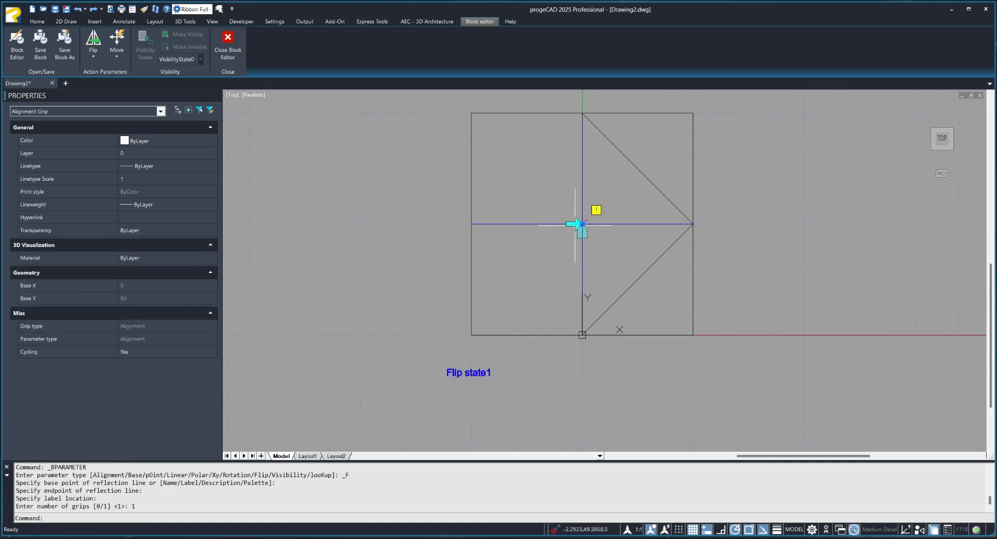
key("Escape")
left_click(577, 224)
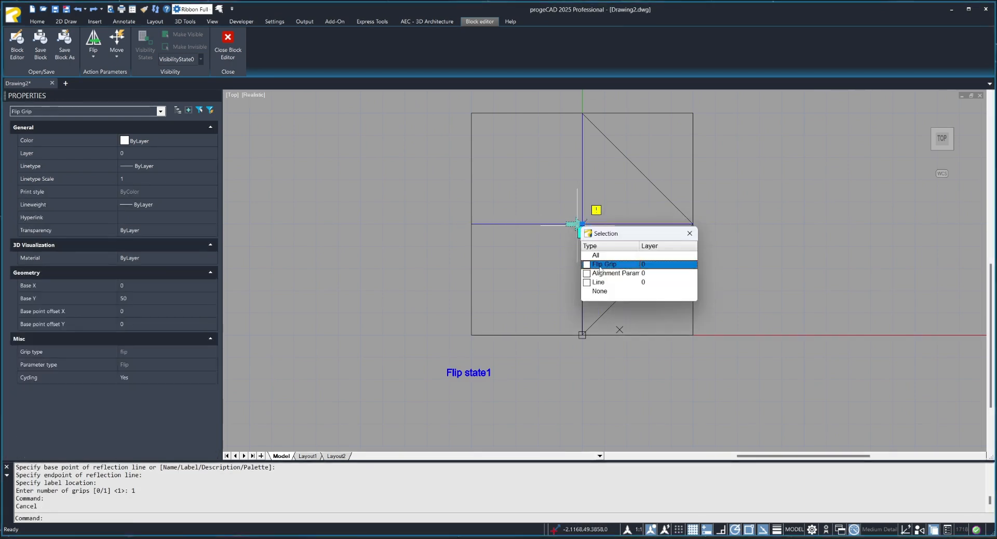
left_click(582, 224)
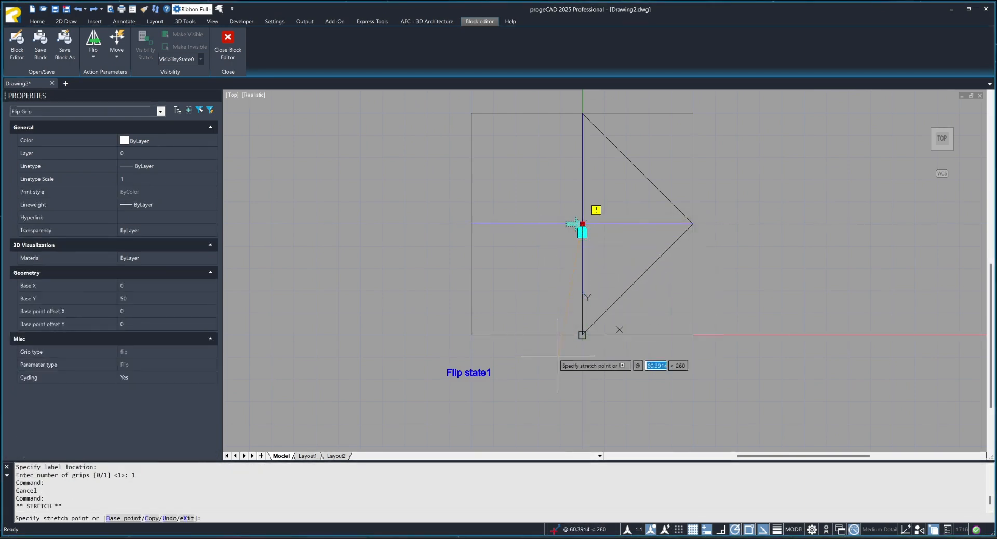
left_click(582, 286)
key("Escape")
key("Escape")
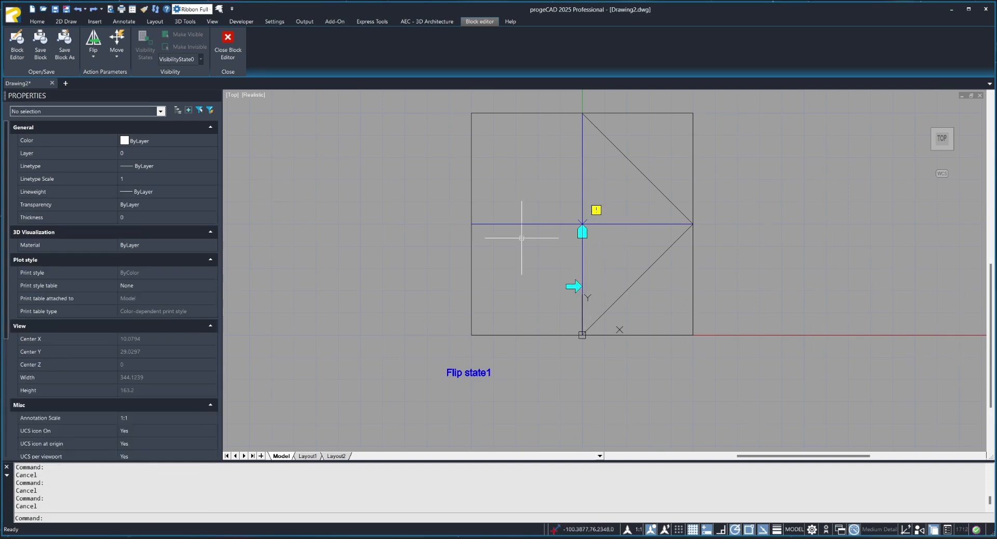
Add a flip action to the flip parameter, with the whole square and its inner lines as the selection set.
left_click(116, 54)
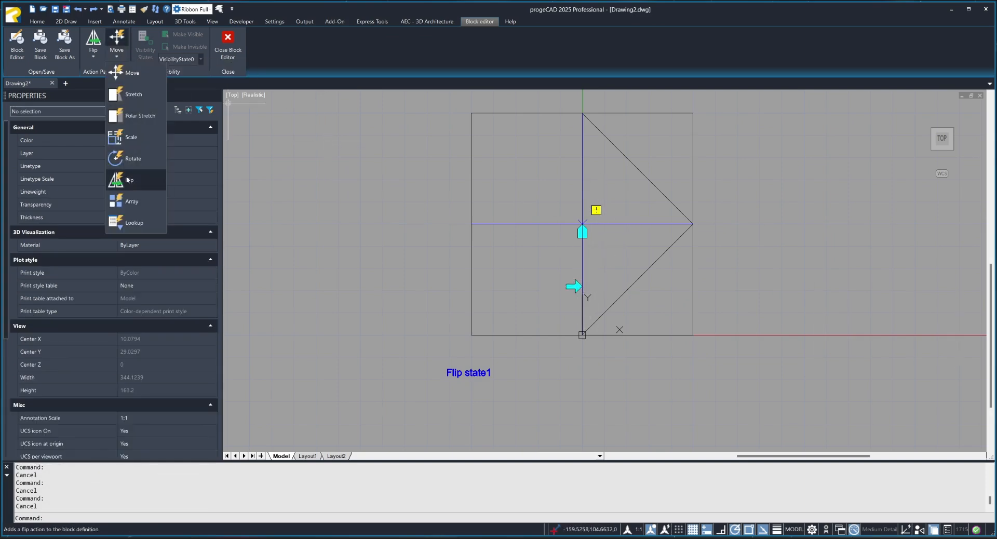
left_click(128, 180)
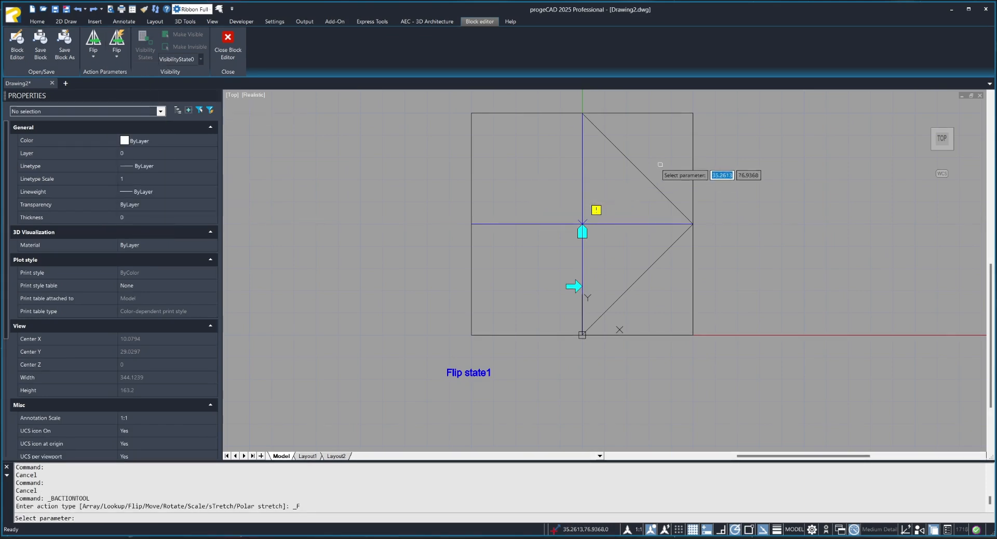
left_click(644, 175)
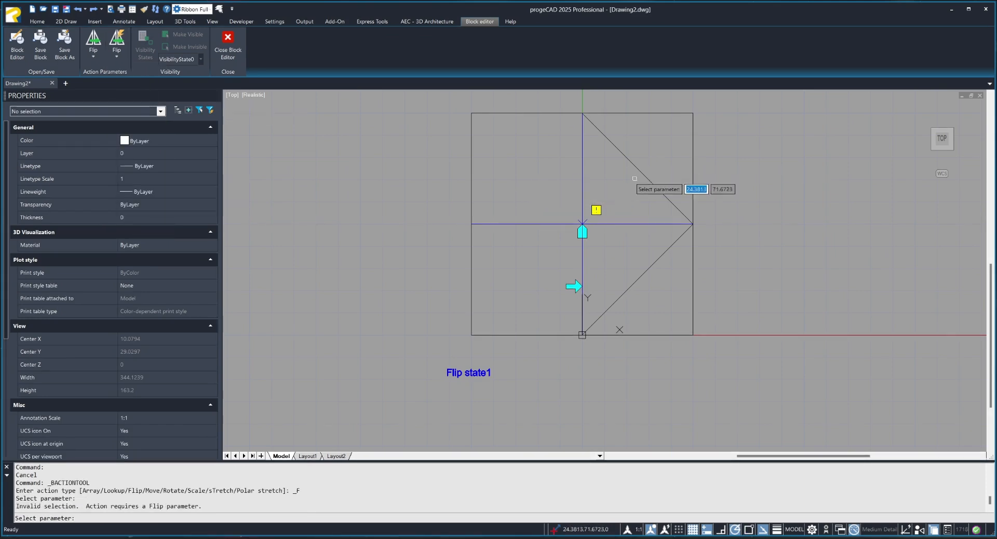
left_click(571, 287)
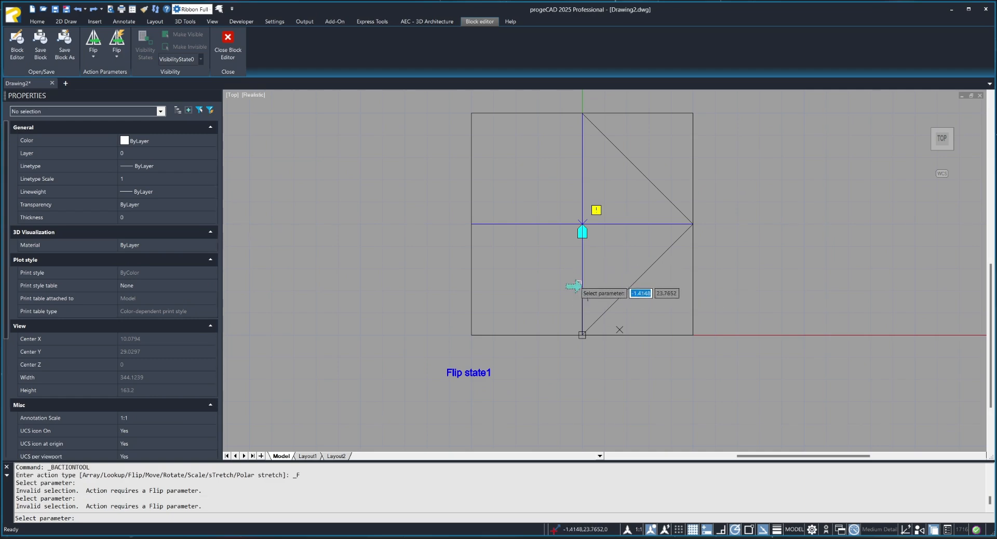
left_click(582, 282)
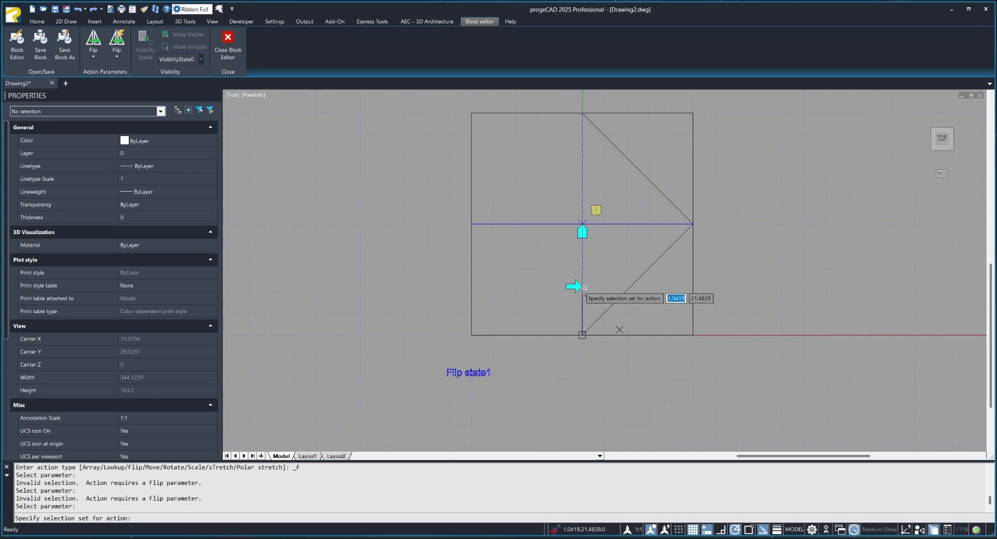
left_click(562, 97)
left_click(556, 97)
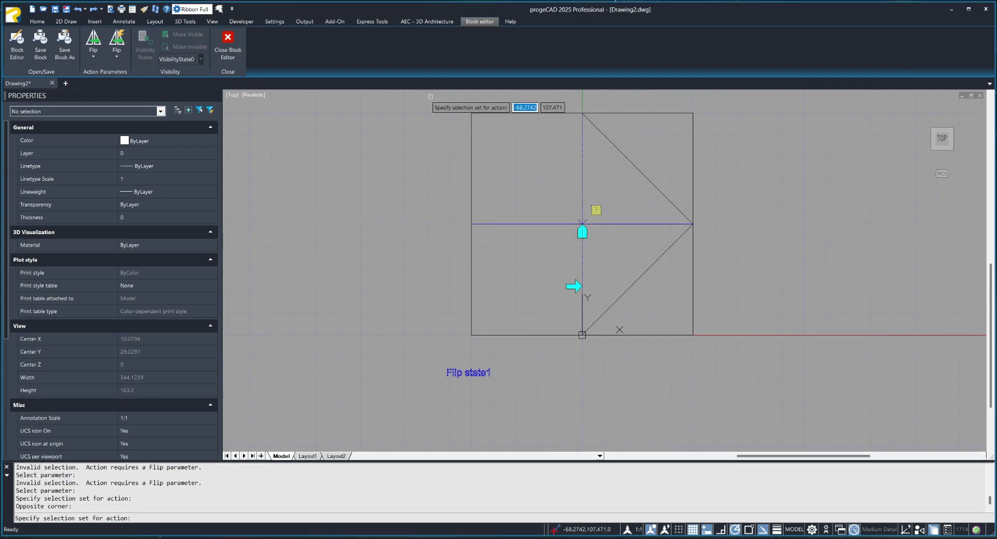
left_click(430, 97)
left_click(714, 347)
key("Return")
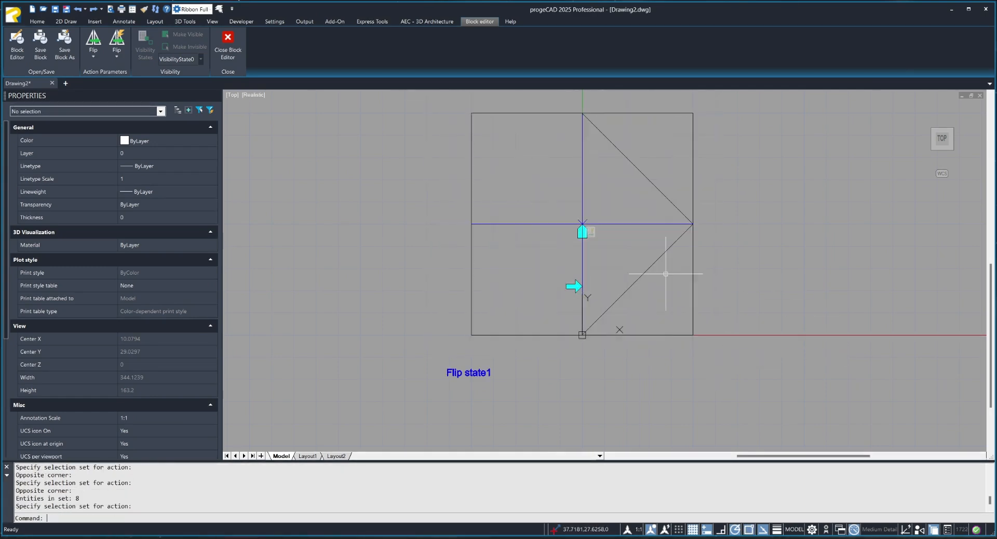
Save the changes to Kocka on closing the block editor, and flip the inserted block with its flip grip.
left_click(228, 41)
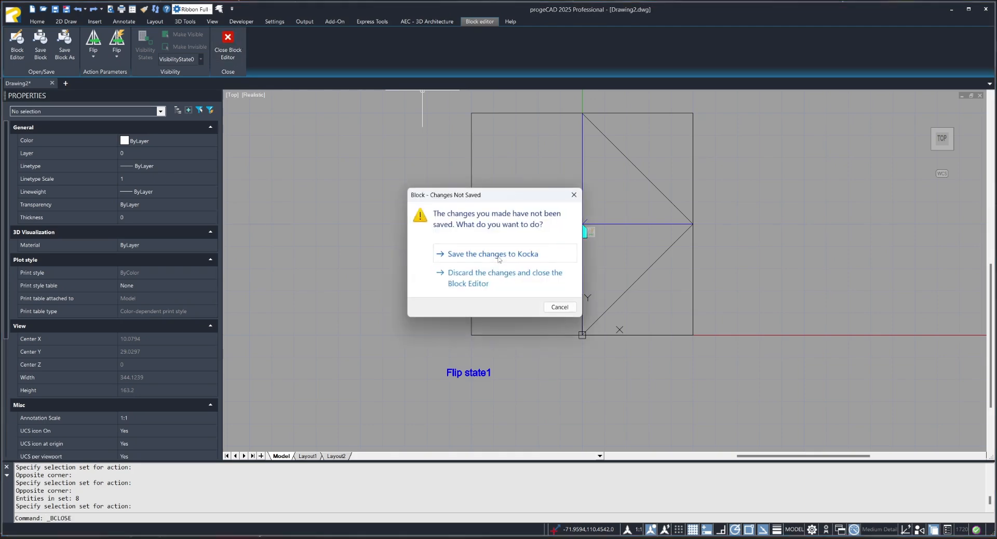
left_click(499, 257)
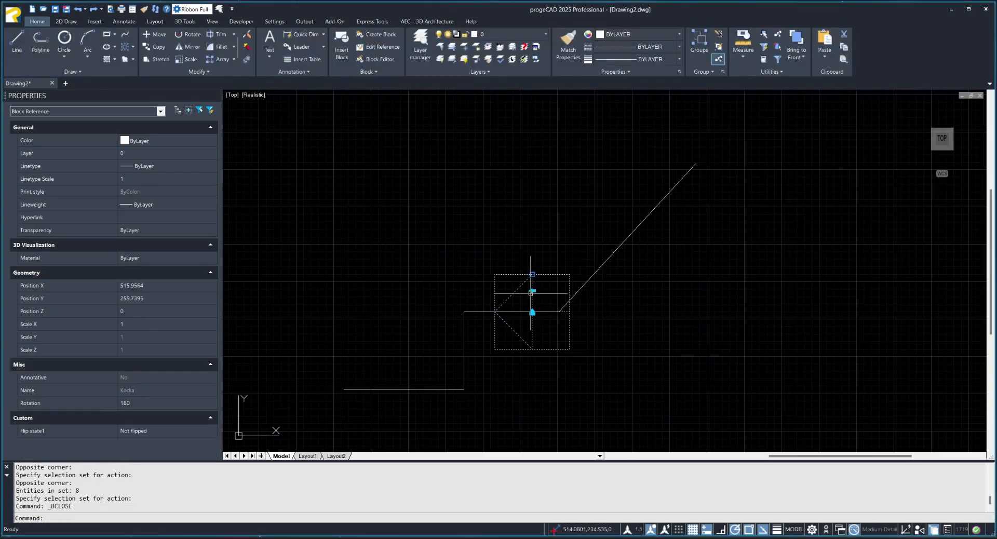
left_click(533, 291)
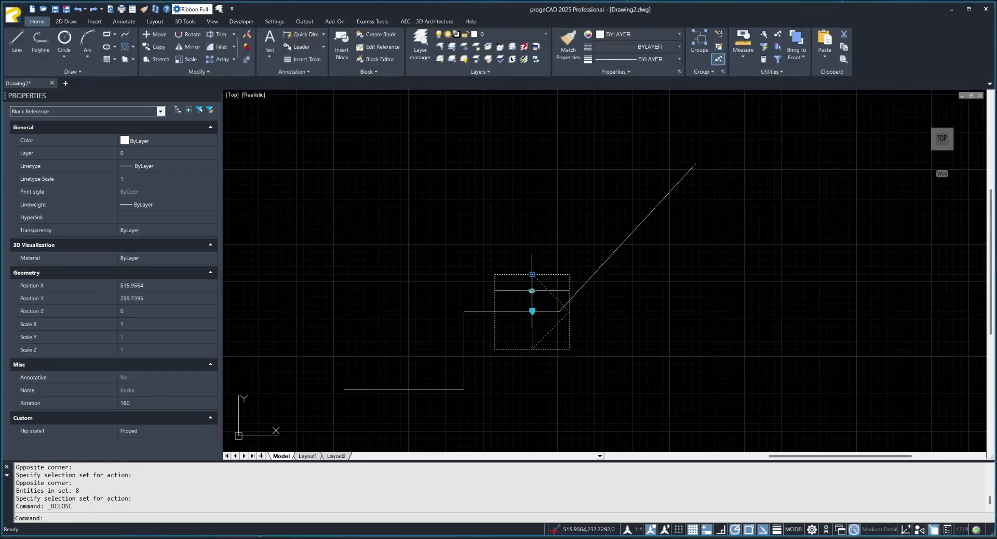
Align the block to the sloping line with its alignment grip, and flip it back and forth there.
left_click(532, 311)
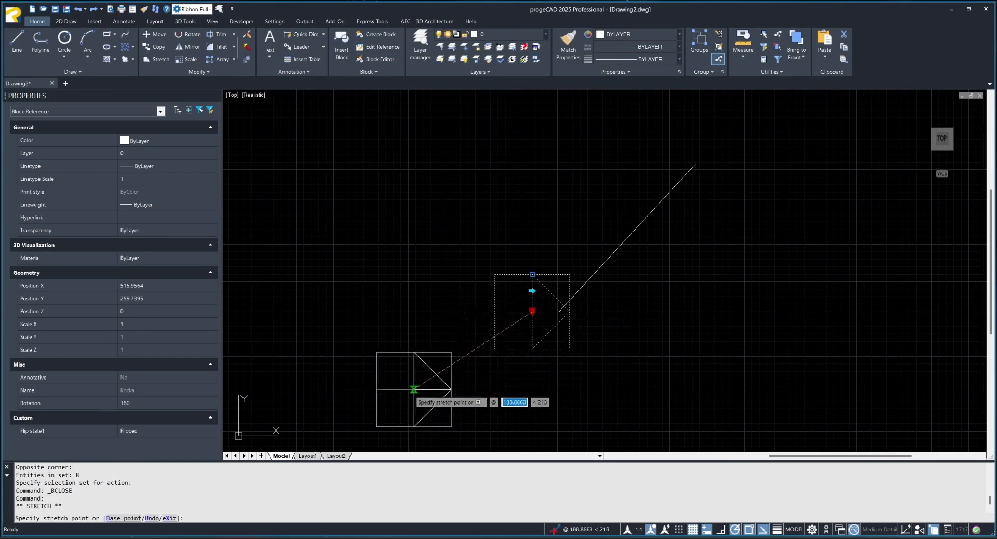
left_click(602, 265)
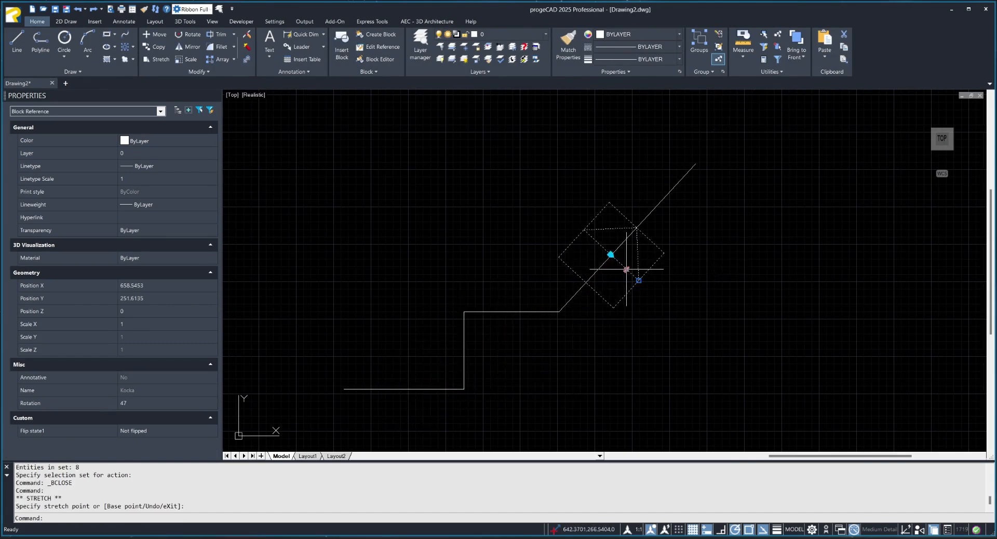
double_click(628, 270)
key("Escape")
key("Escape")
key("Escape")
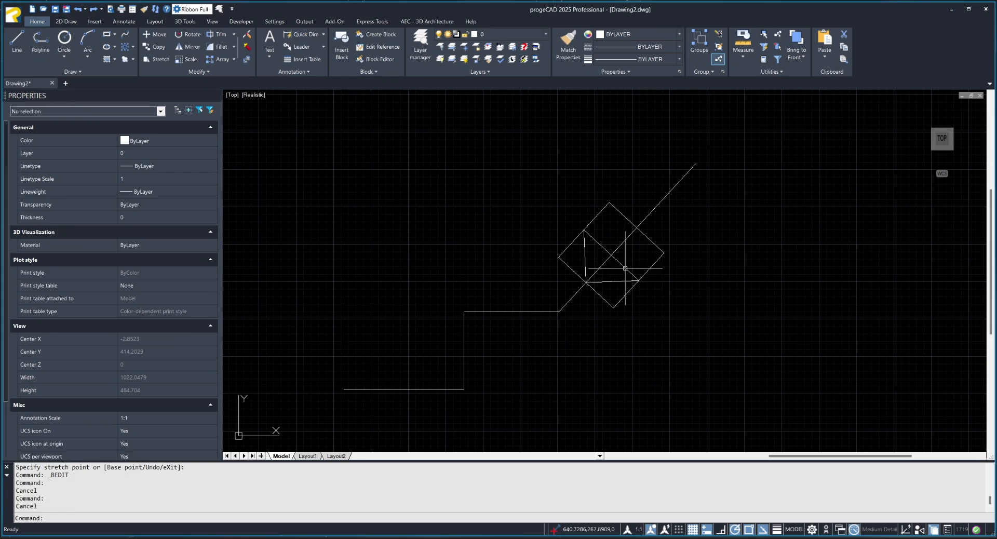
left_click(626, 269)
left_click(626, 269)
key("Escape")
Open the Kocka block in the block editor.
left_click(637, 274)
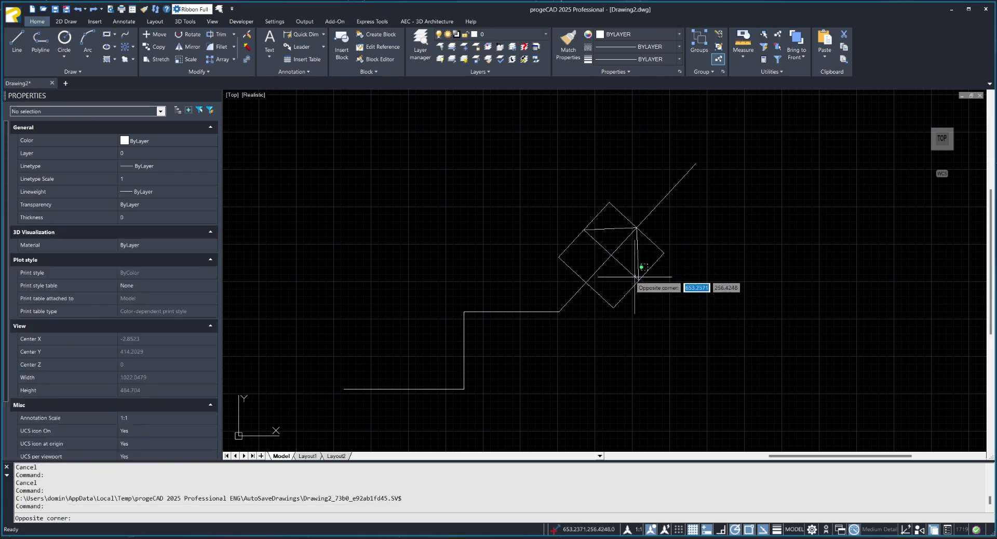
left_click(634, 277)
double_click(638, 265)
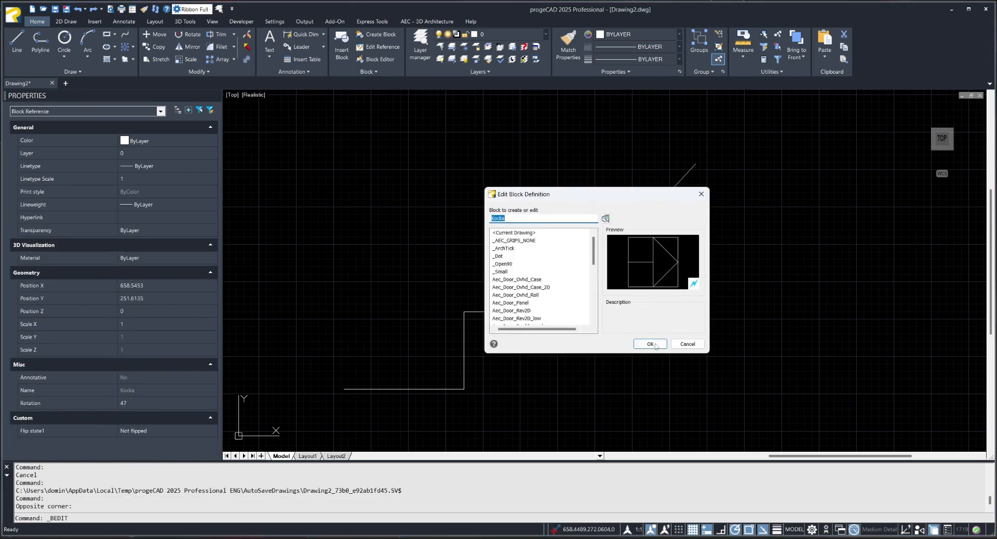
left_click(655, 345)
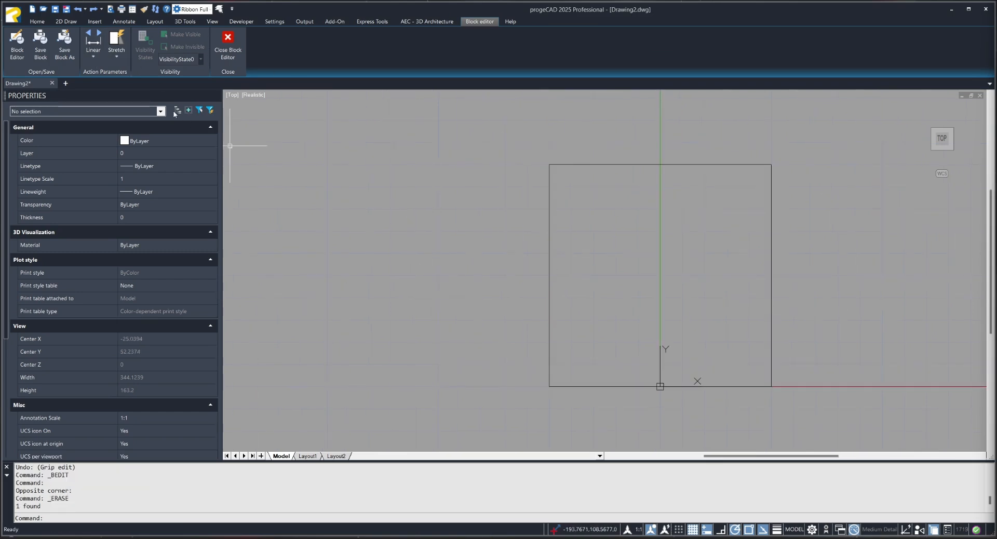
Add a linear parameter from the square's left edge midpoint to its right edge midpoint, label just below, with 2 grips.
left_click(89, 57)
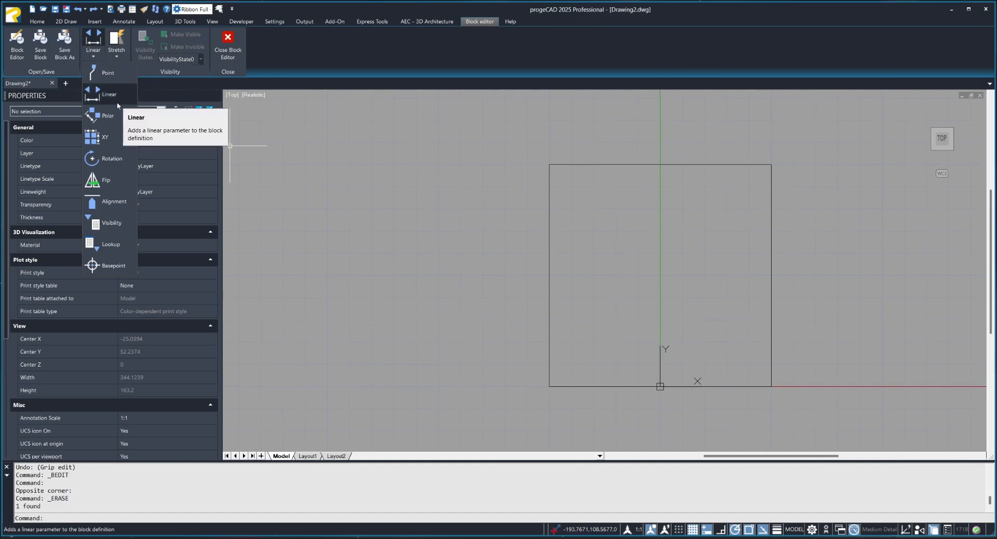
left_click(231, 146)
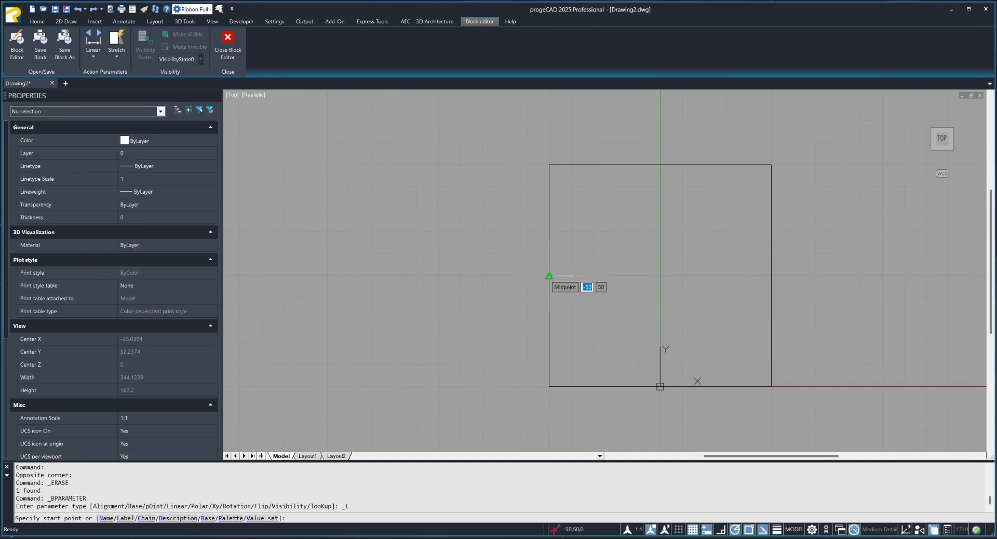
left_click(549, 275)
middle_click_drag(662, 276, 537, 257)
left_click(646, 257)
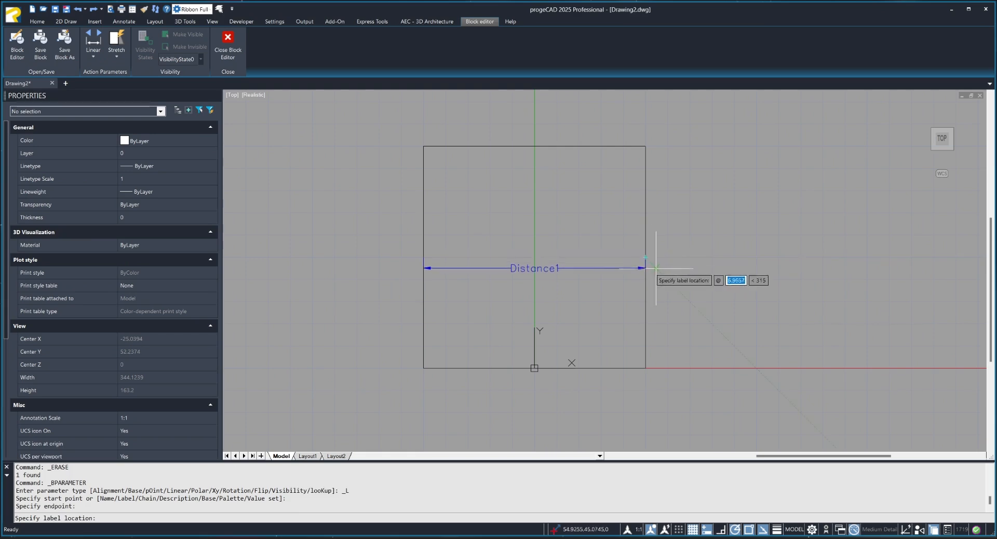
left_click(644, 270)
left_click(663, 309)
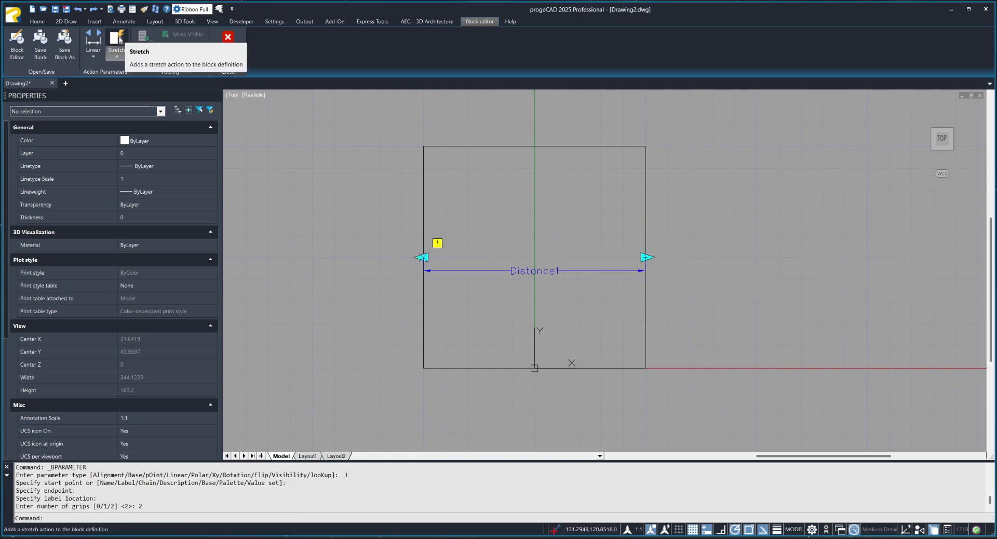
Add a stretch action for the square at the linear parameter's right point, framing the right edge, and save the changes to Kocka.
left_click(117, 42)
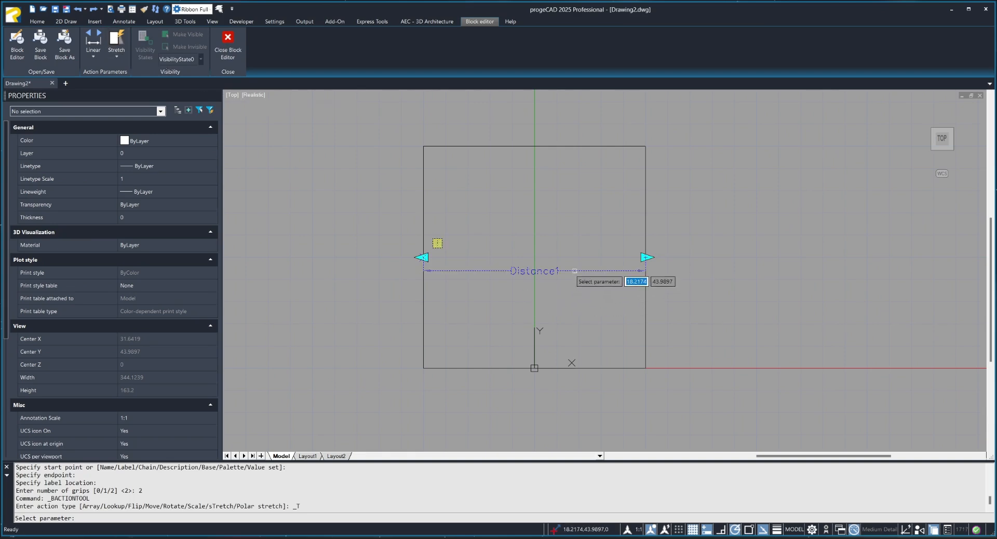
left_click(575, 270)
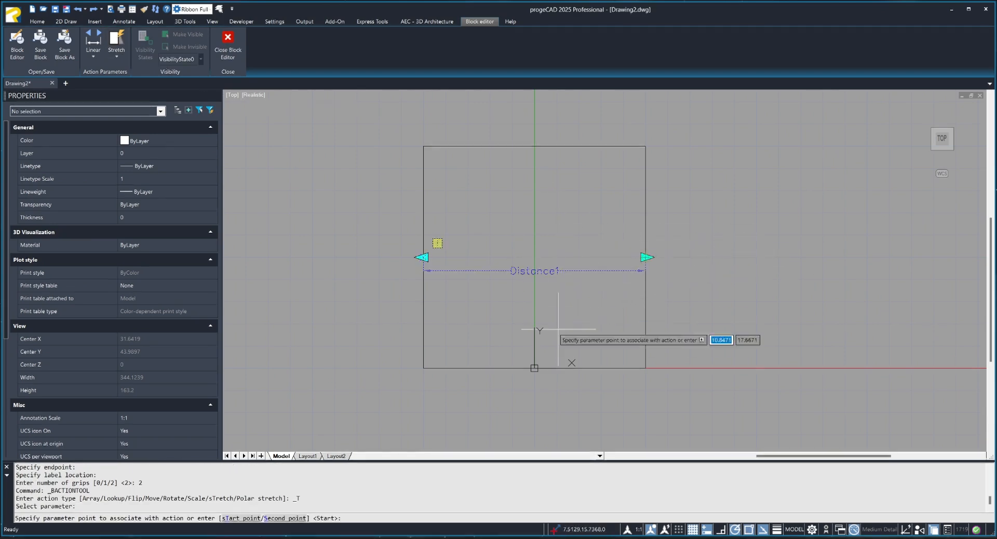
middle_click_drag(546, 268, 503, 296)
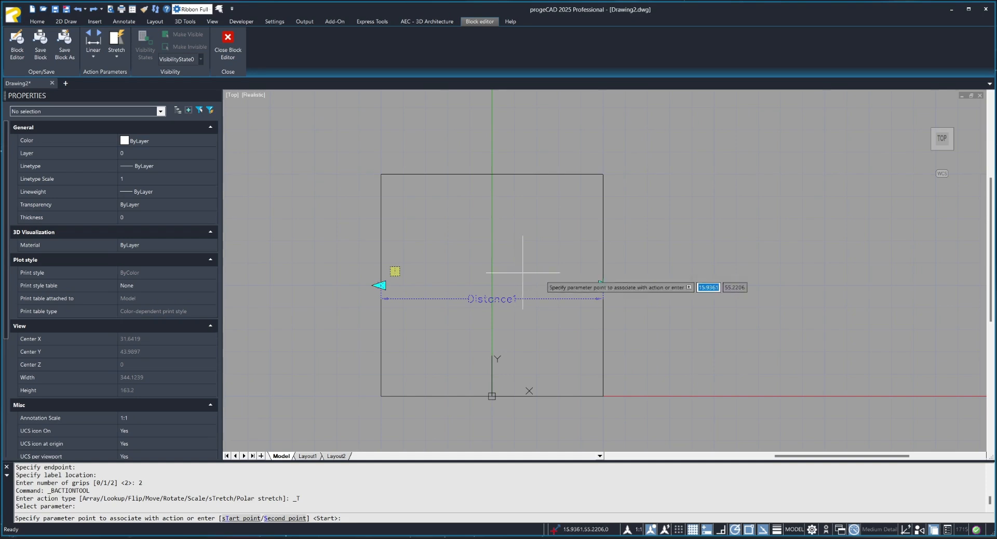
left_click(603, 285)
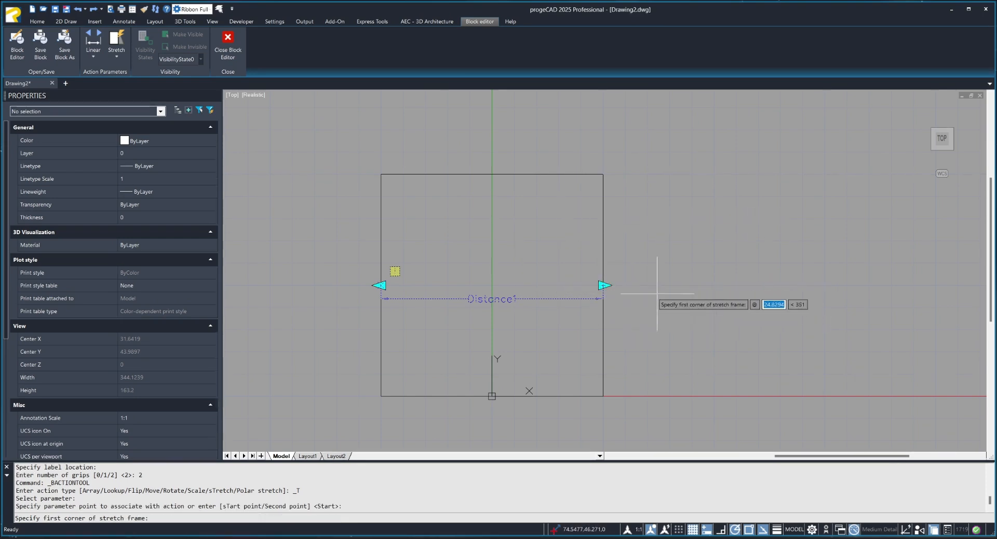
left_click(567, 154)
left_click(648, 420)
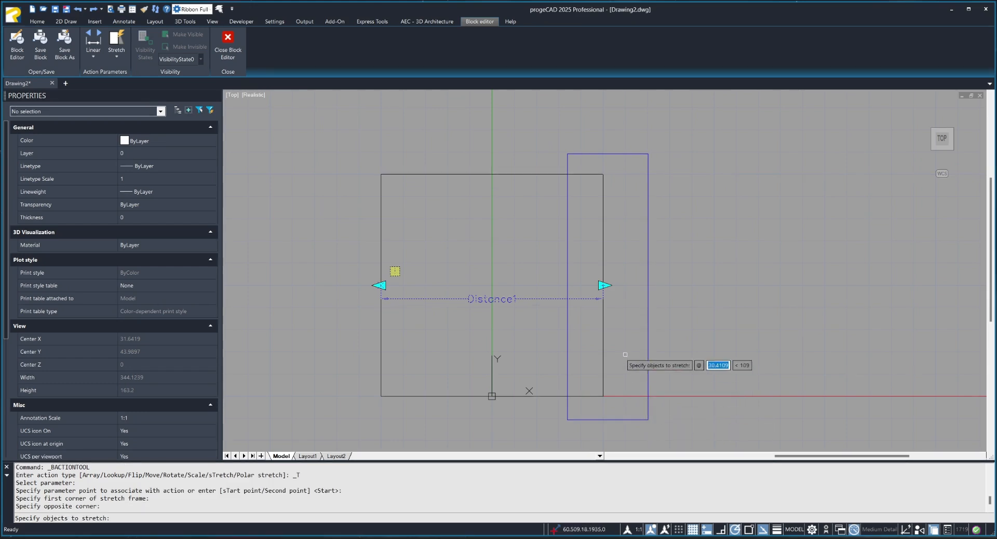
left_click(603, 340)
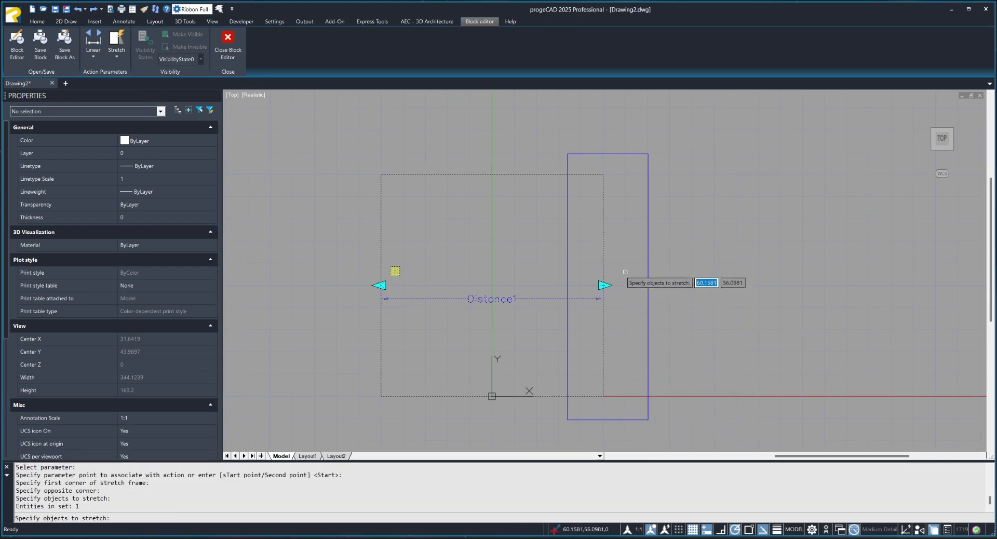
key("Return")
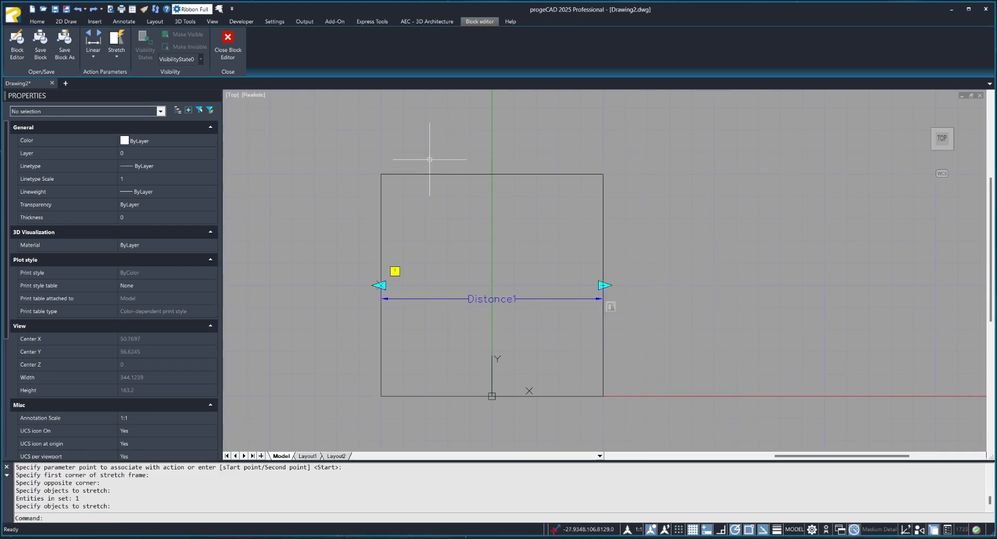
left_click(235, 56)
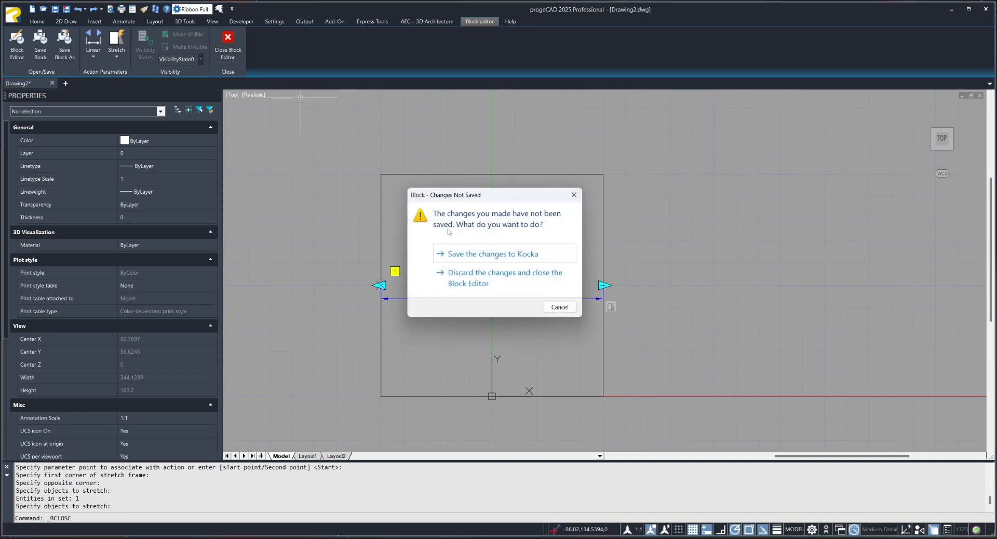
left_click(474, 256)
Test the linear grip on the Kocka block by stretching its width to about 335, and shorten it to about 122.
left_click(462, 292)
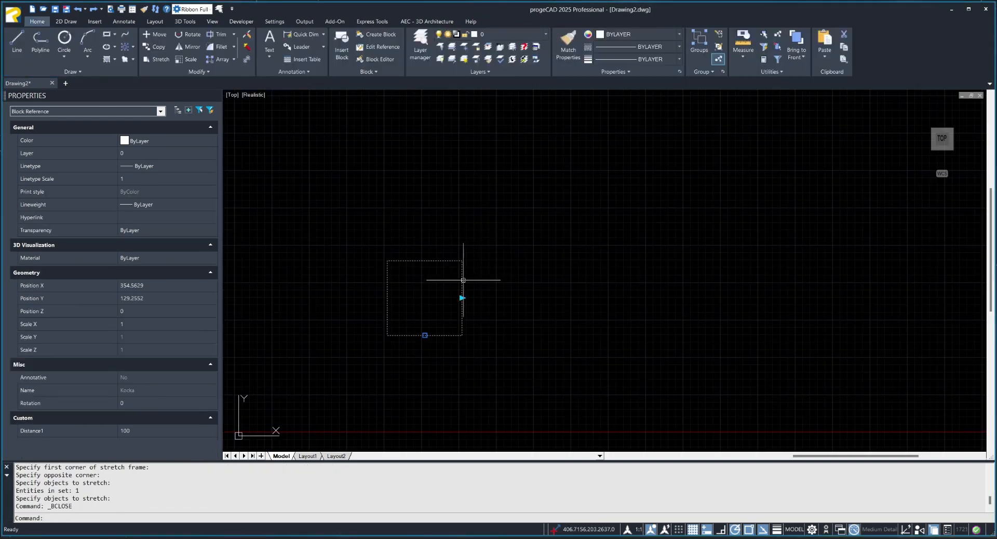
scroll(479, 302, "up", 2)
left_click(483, 296)
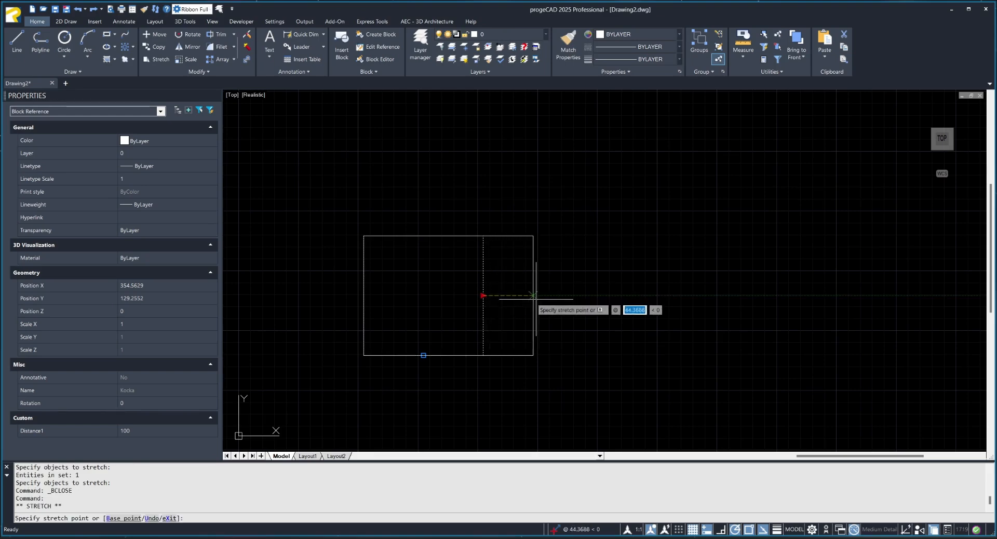
left_click(764, 296)
scroll(641, 301, "down", 2)
left_click(640, 300)
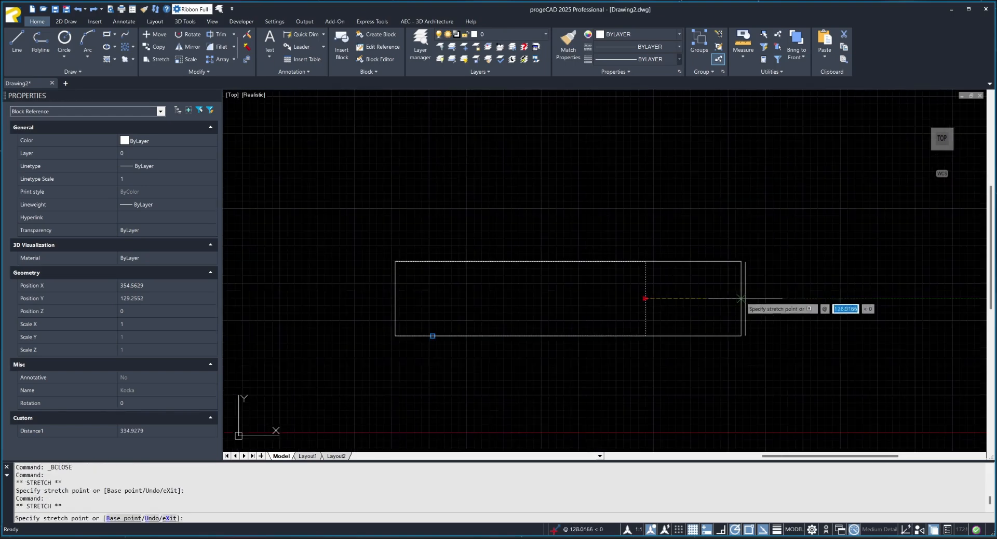
left_click(486, 315)
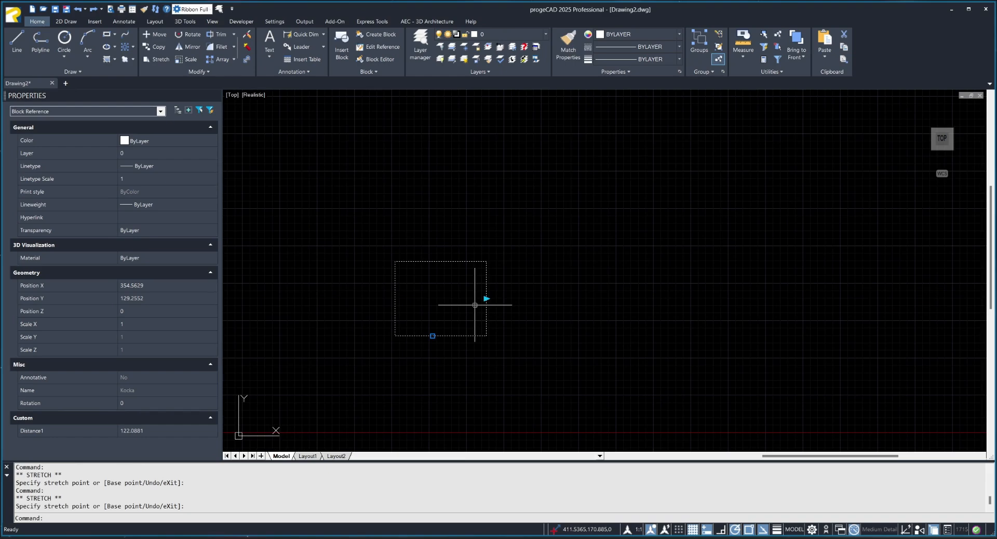
Open Kocka in the block editor and add a linear parameter from the bottom edge midpoint to the top edge midpoint with 2 grips.
double_click(486, 310)
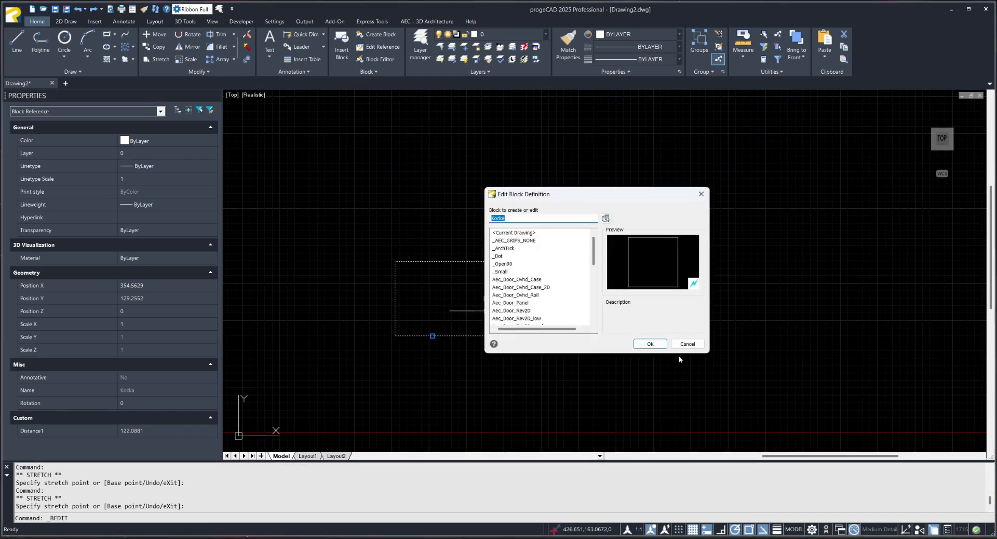
left_click(664, 344)
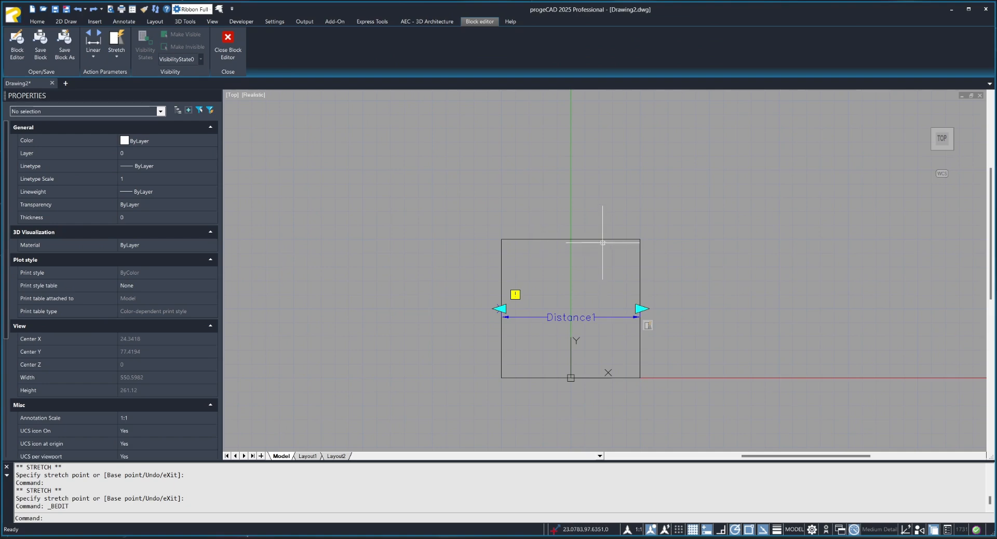
left_click(93, 44)
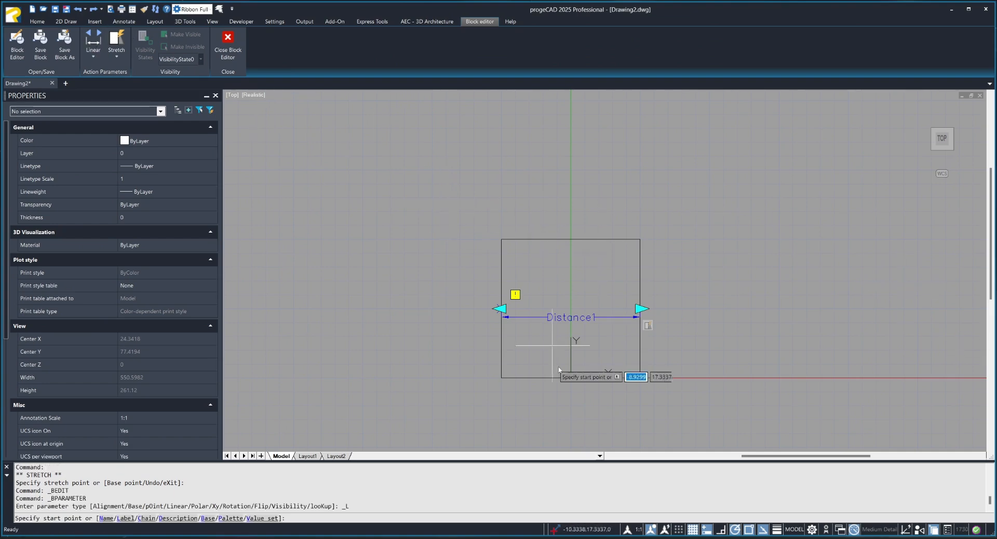
left_click(571, 377)
left_click(571, 240)
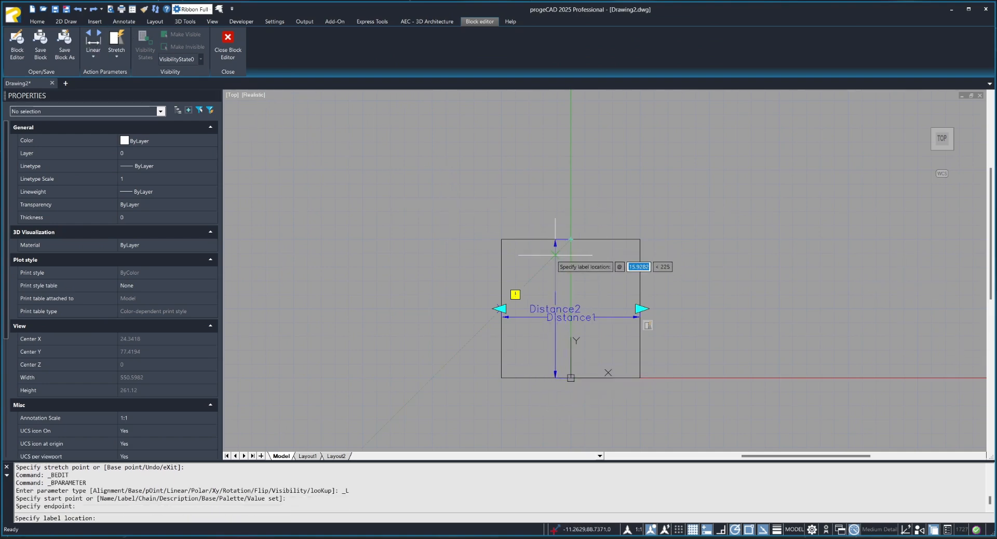
left_click(580, 275)
left_click(570, 294)
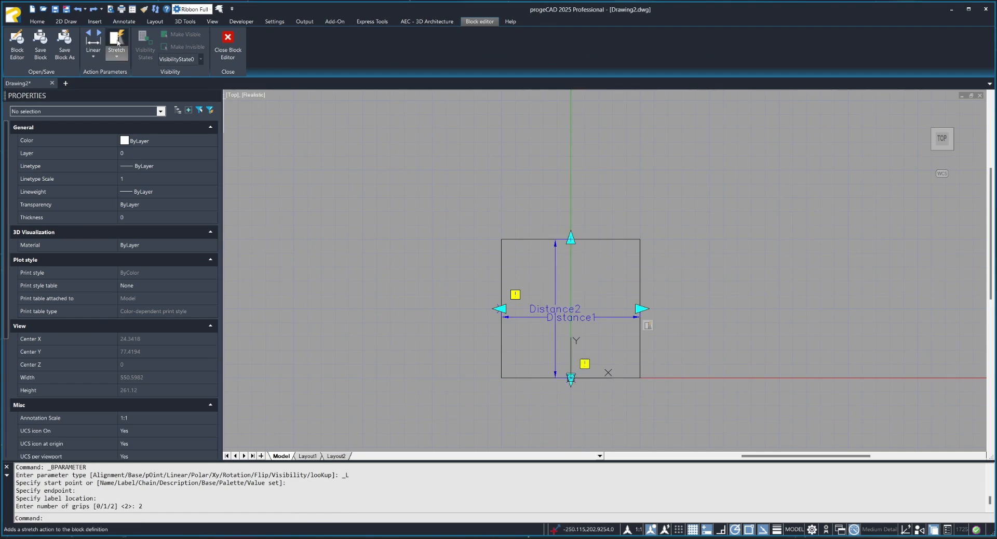
Add a stretch action for the square at the vertical parameter's upper point, framing the top edge, and save the changes to Kocka.
left_click(116, 44)
left_click(555, 257)
left_click(570, 239)
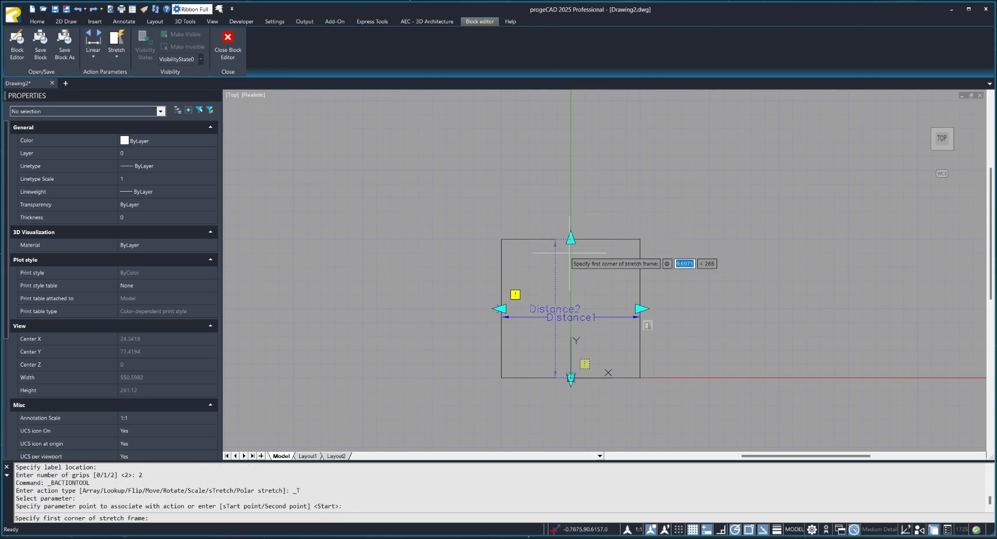
left_click(489, 228)
left_click(656, 259)
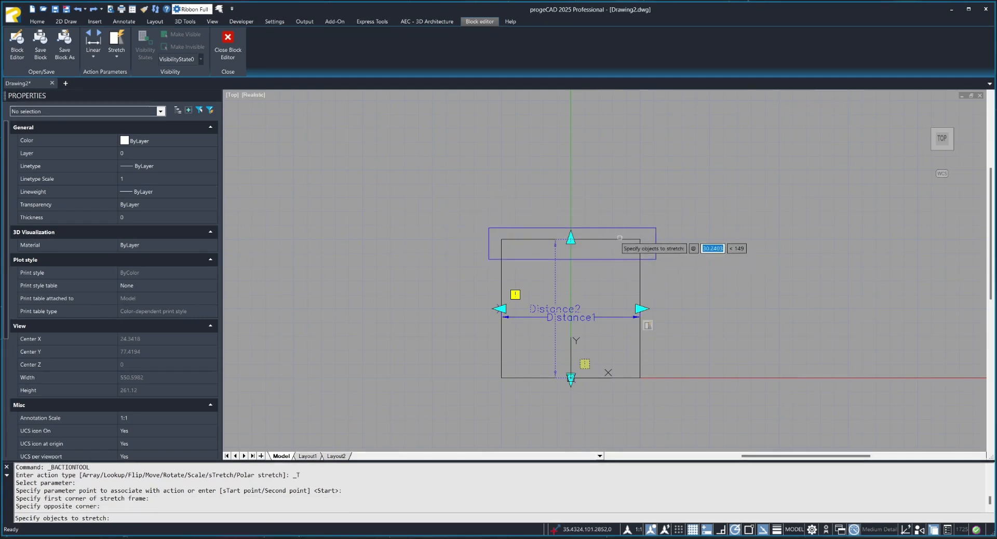
left_click(640, 245)
key("Return")
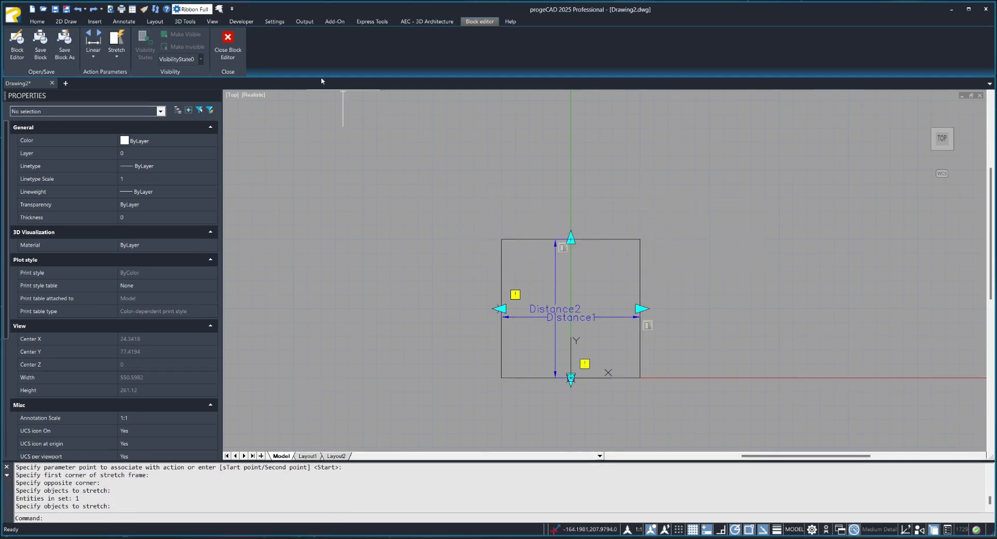
left_click(227, 44)
left_click(558, 254)
Stretch the Kocka block with both linear grips to about 276 by 220, and shrink it to about 135 wide and 143 high.
left_click(490, 259)
left_click(485, 262)
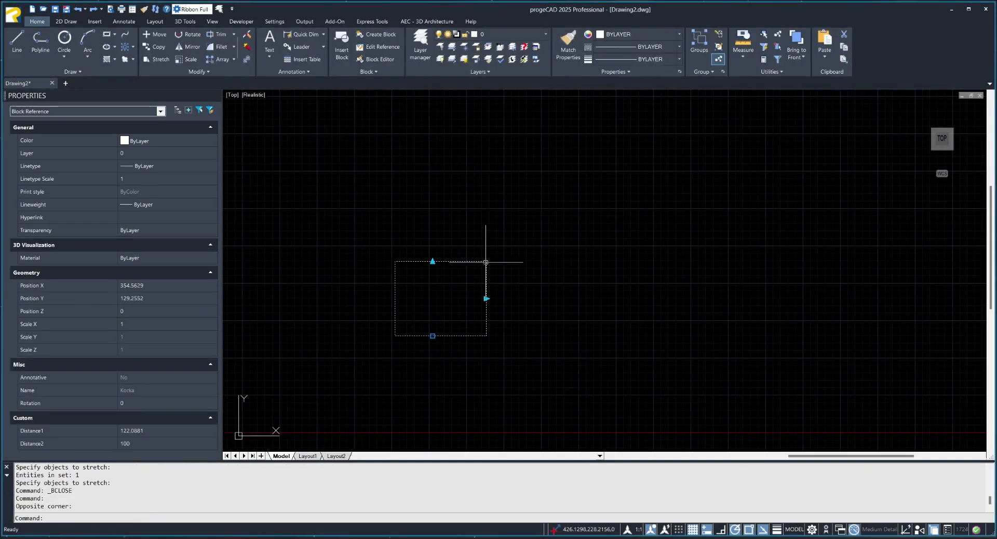
left_click(432, 260)
left_click(434, 171)
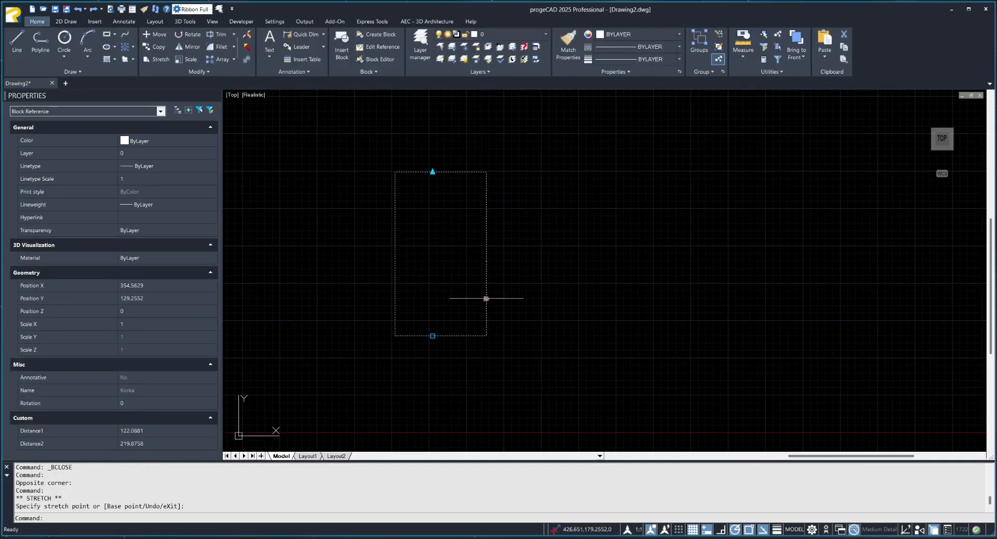
left_click(486, 298)
left_click(603, 299)
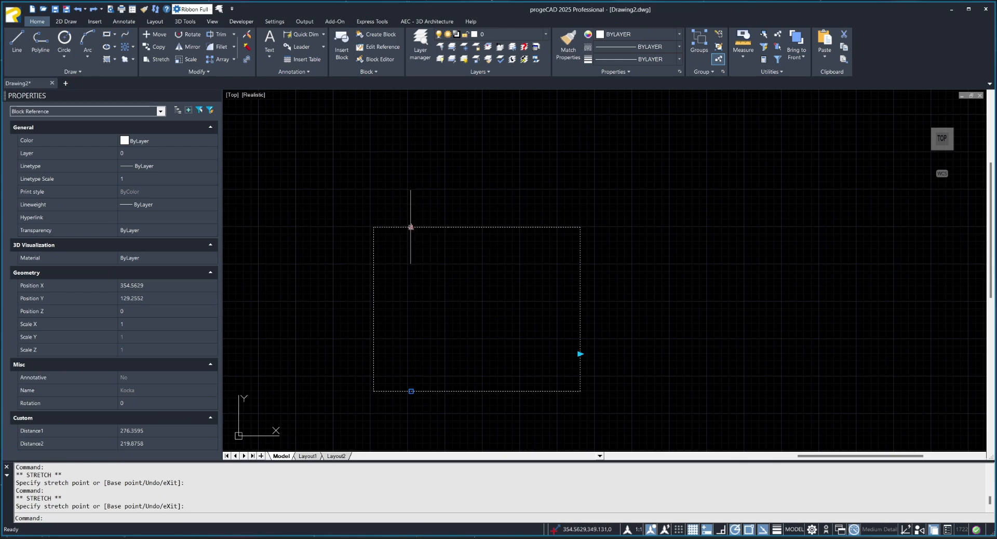
left_click(411, 227)
left_click(411, 284)
left_click(580, 353)
left_click(475, 353)
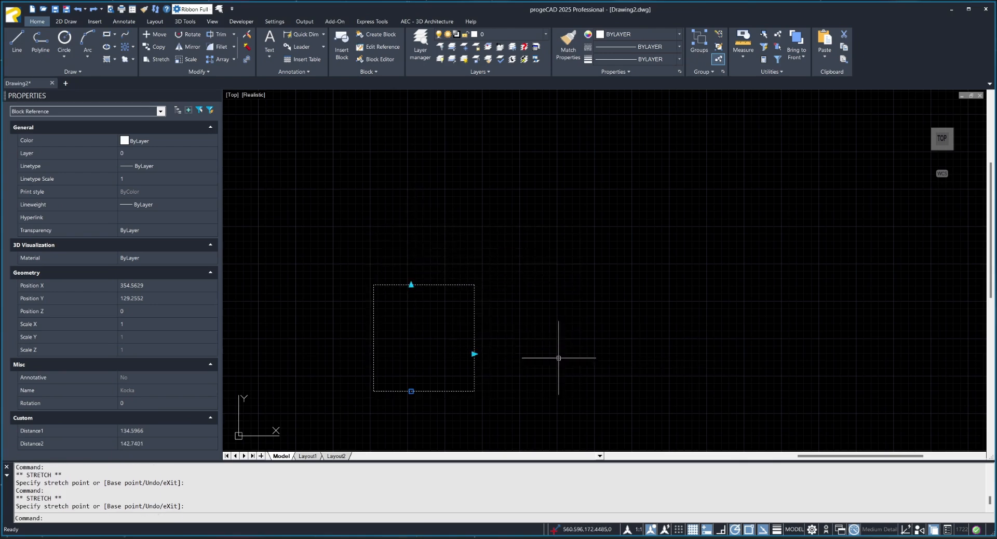
Open the resized Kocka block in the block editor.
double_click(475, 320)
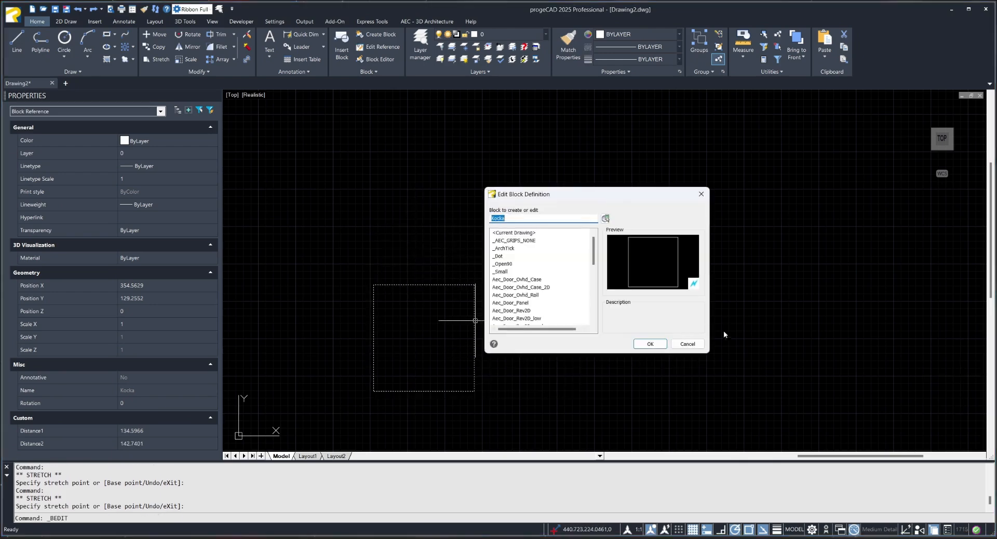
left_click(650, 344)
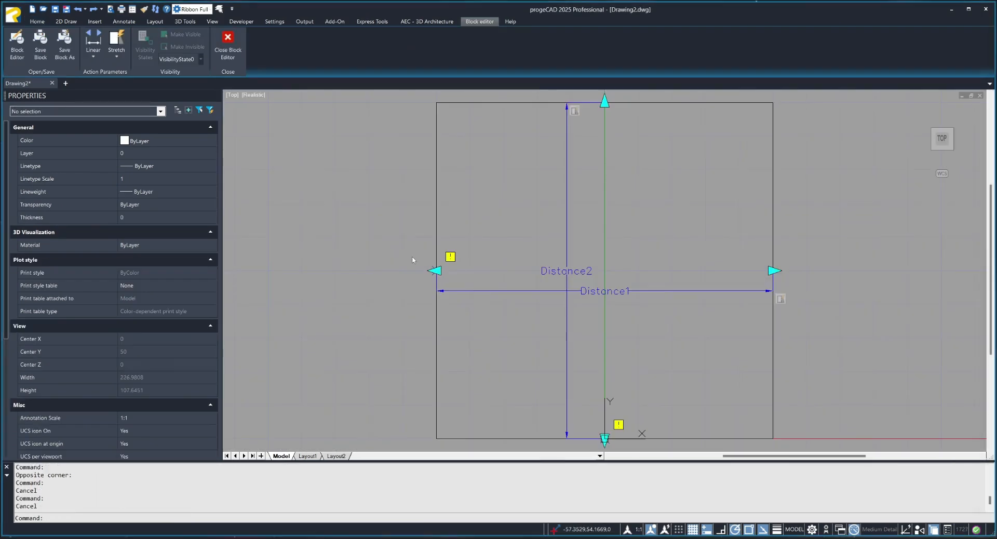
middle_click_drag(579, 252, 480, 274)
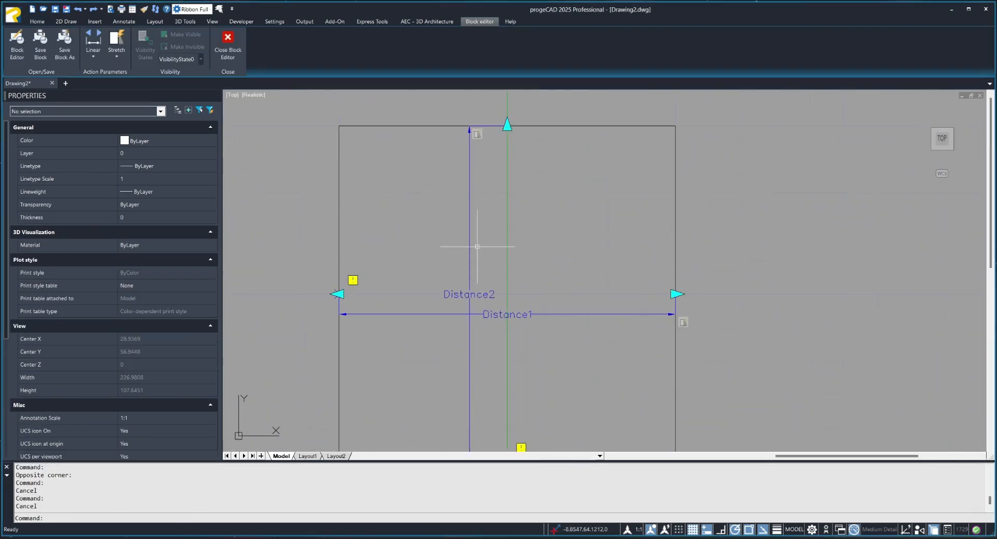
left_click(485, 212)
left_click(452, 229)
left_click(607, 298)
key("Escape")
key("Escape")
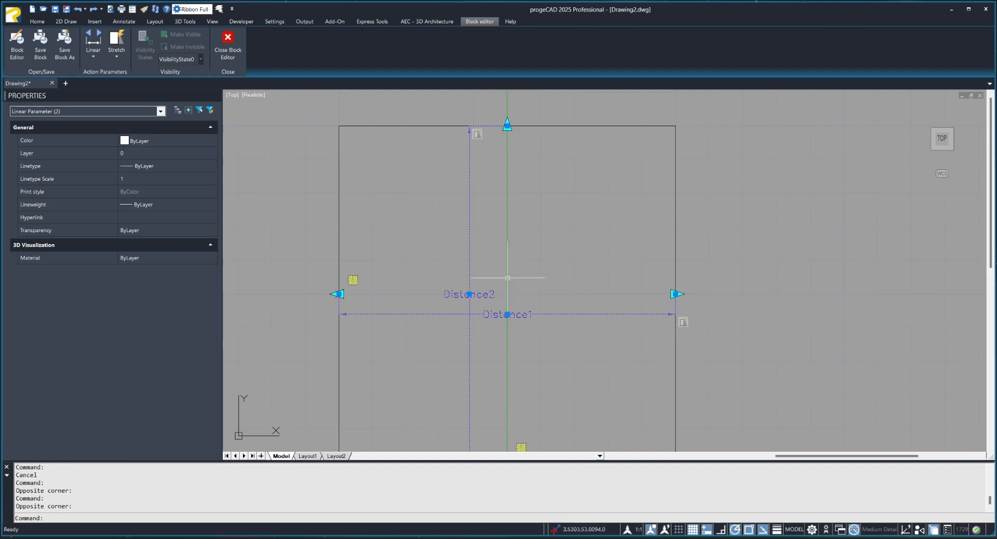
Set the vertical linear parameter's distance type to Increment with a distance increment of 10.
left_click(473, 232)
left_click(457, 234)
scroll(161, 357, "down", 5)
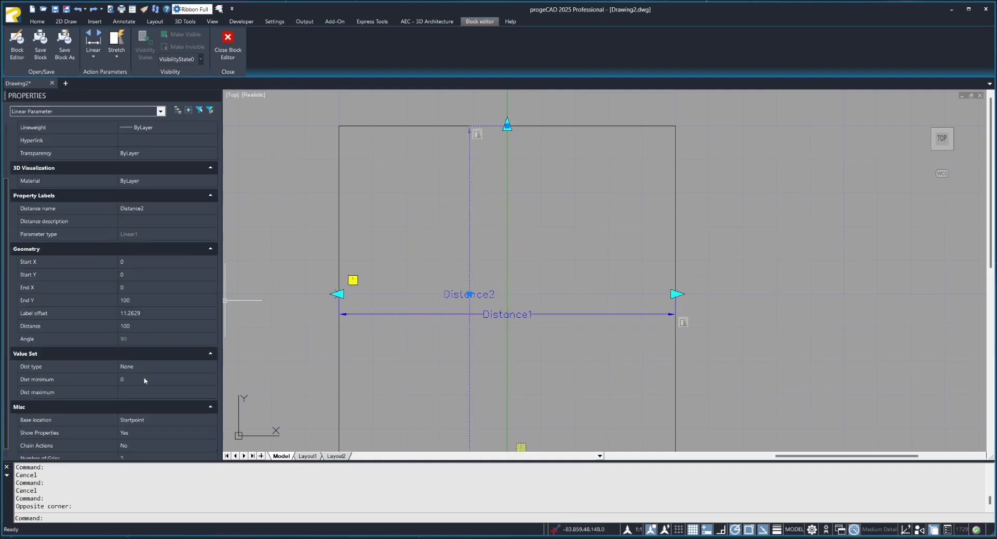
left_click(201, 355)
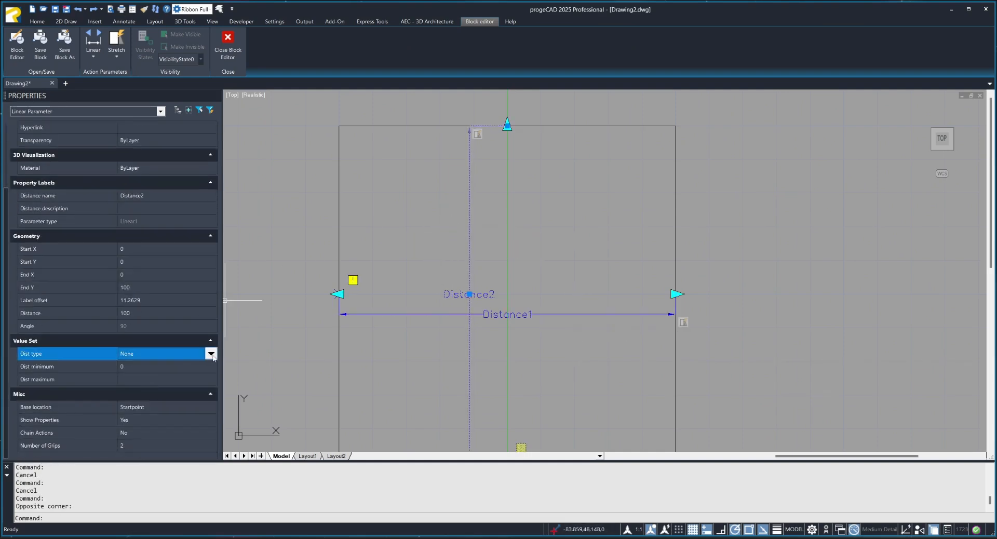
left_click(213, 353)
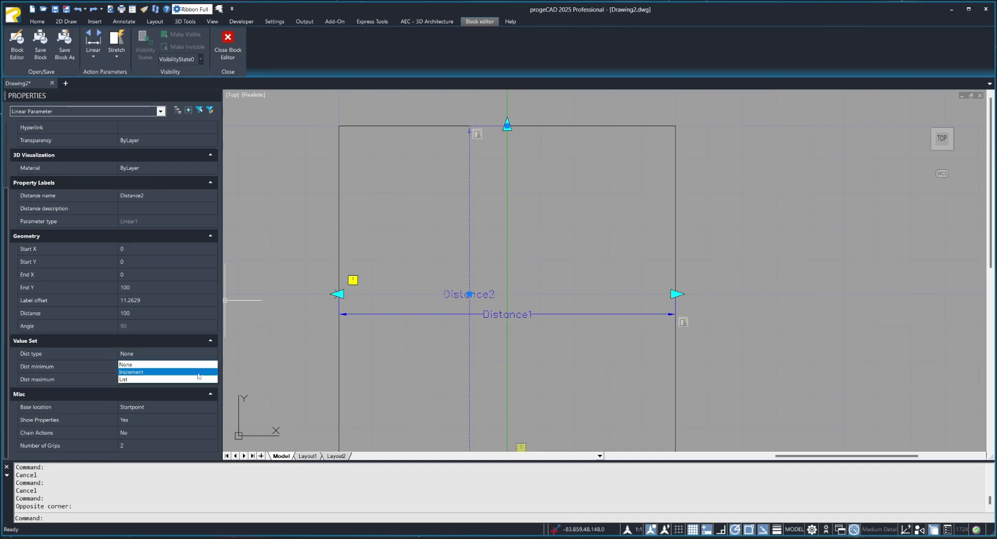
left_click(198, 373)
left_click(169, 366)
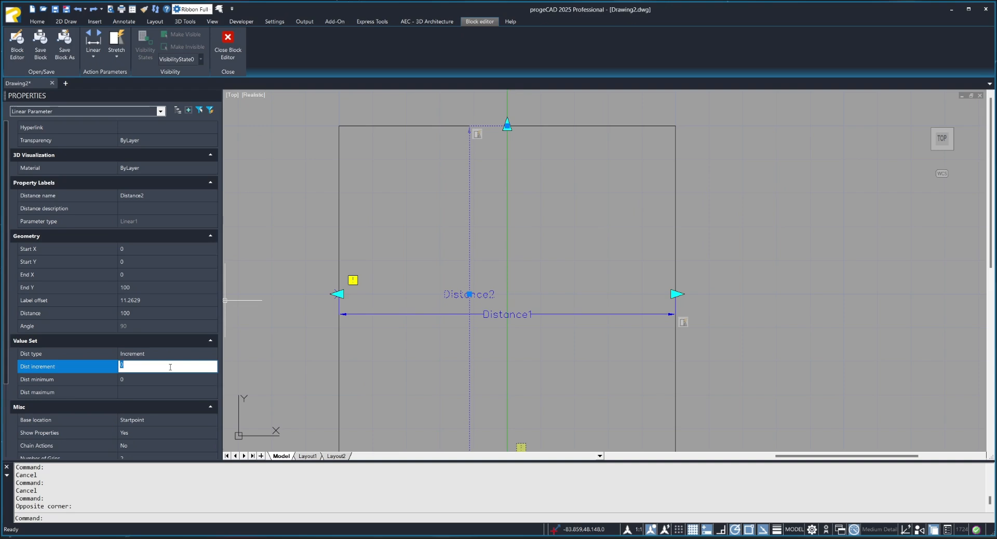
type("10")
Limit the vertical linear parameter to a minimum distance of 100 and a maximum of 150.
left_click(162, 381)
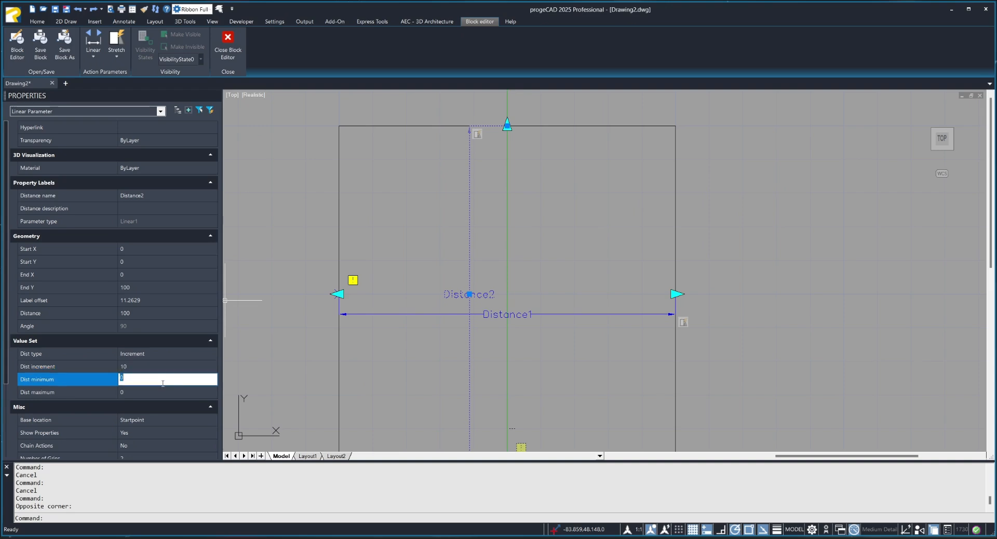
left_click(159, 388)
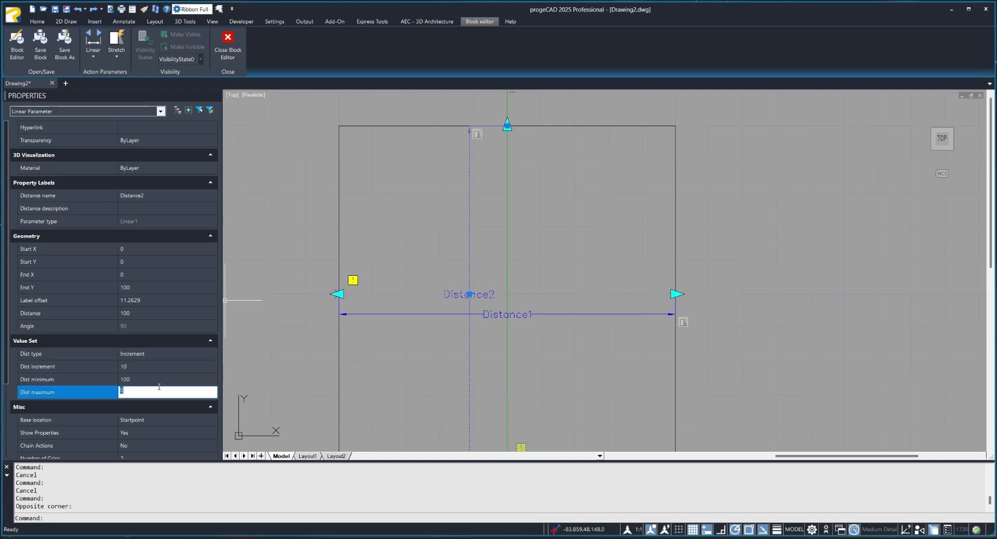
left_click(268, 333)
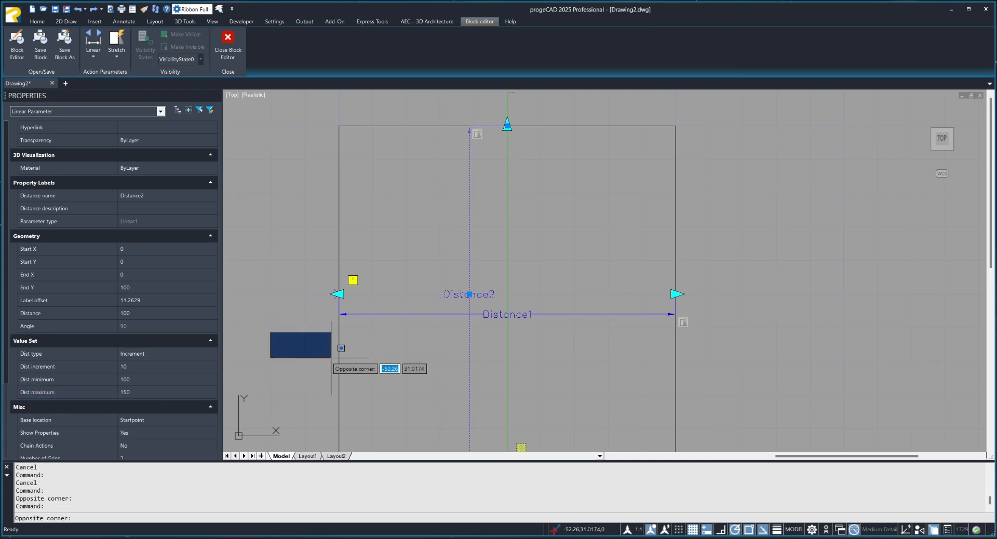
left_click(332, 358)
left_click(569, 306)
left_click(562, 317)
key("Escape")
Set the horizontal linear parameter's distance type to Increment with a distance increment of 100.
left_click(580, 310)
left_click(560, 327)
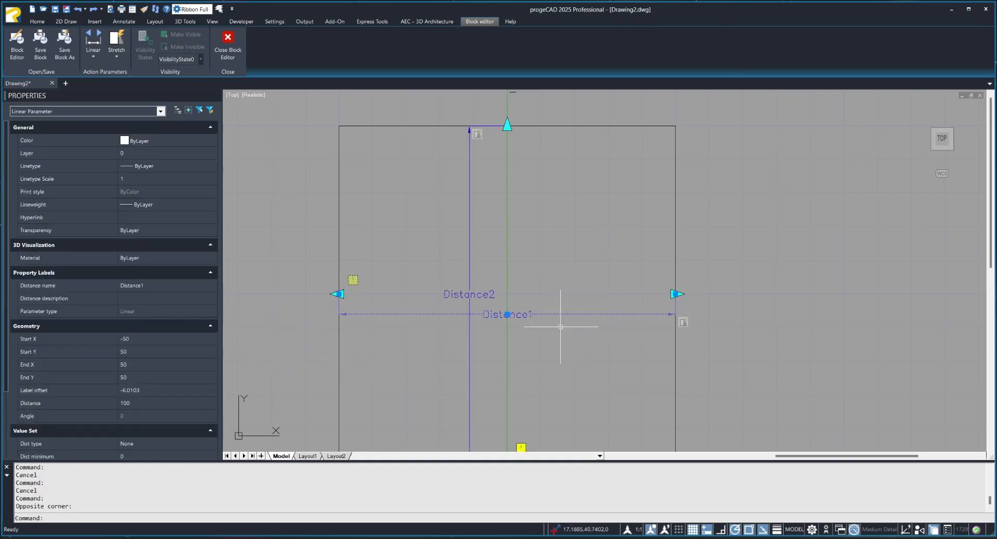
scroll(149, 396, "down", 3)
left_click(213, 355)
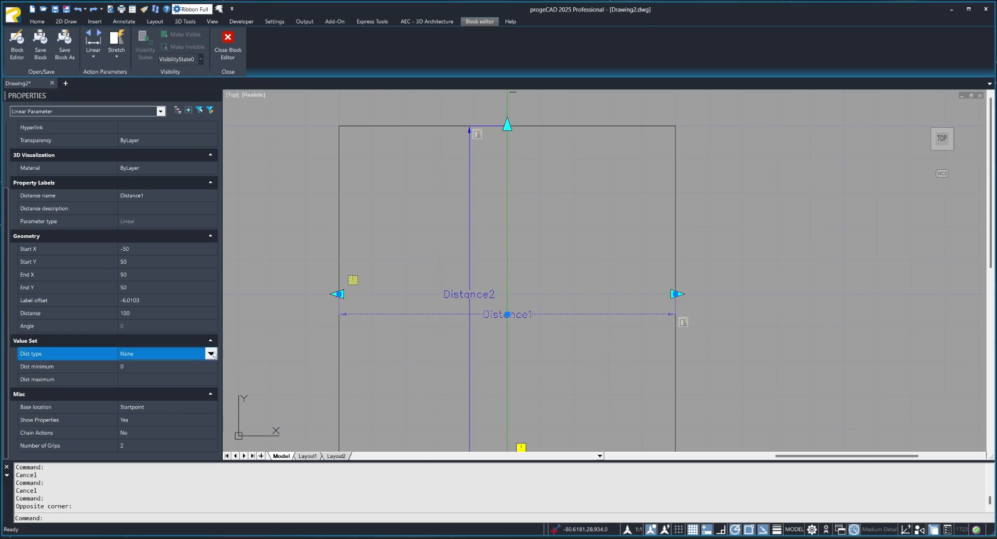
left_click(211, 353)
left_click(164, 369)
left_click(164, 367)
type("1")
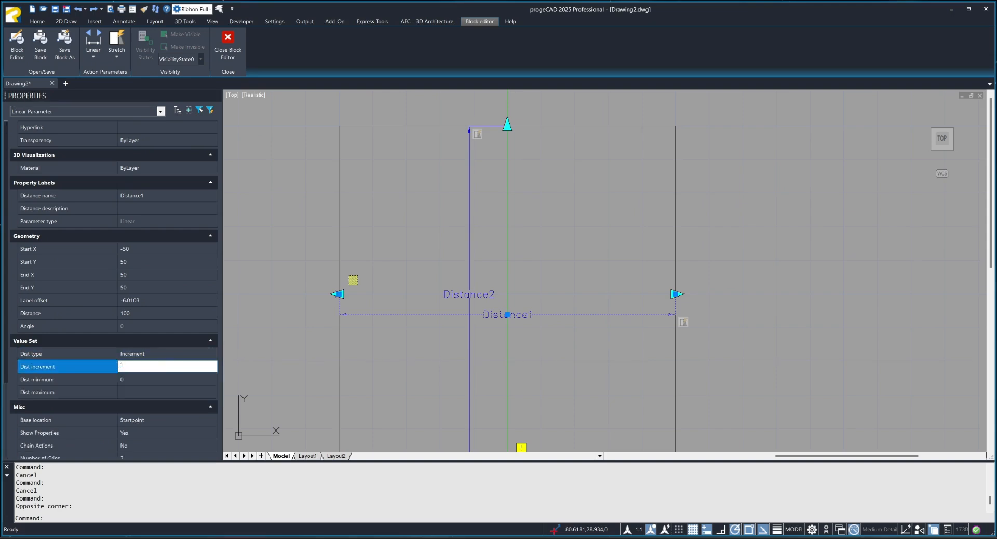
type("00")
Give the horizontal linear parameter a minimum distance of 10 and a maximum of 200, and save the changes to Kocka.
left_click(163, 381)
left_click(160, 393)
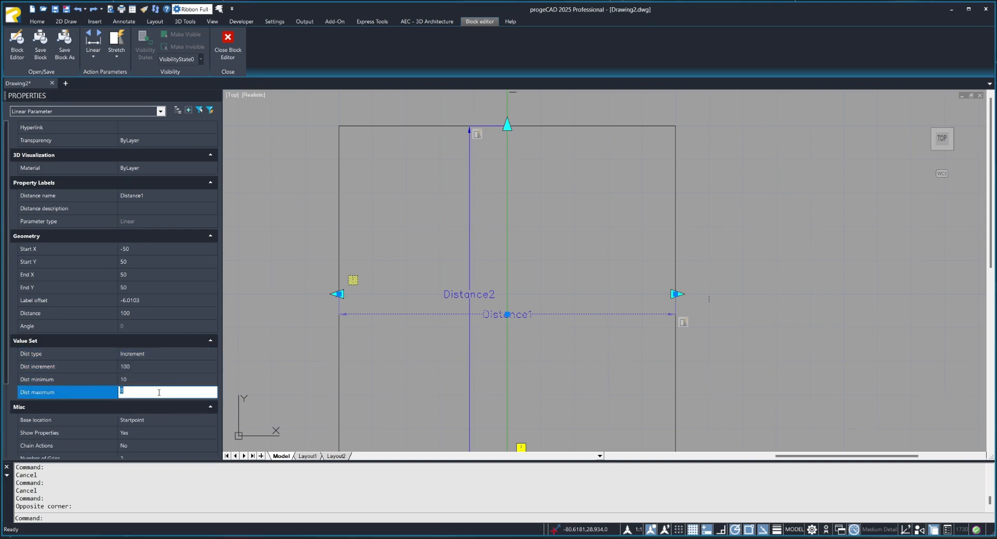
left_click(269, 313)
left_click(169, 394)
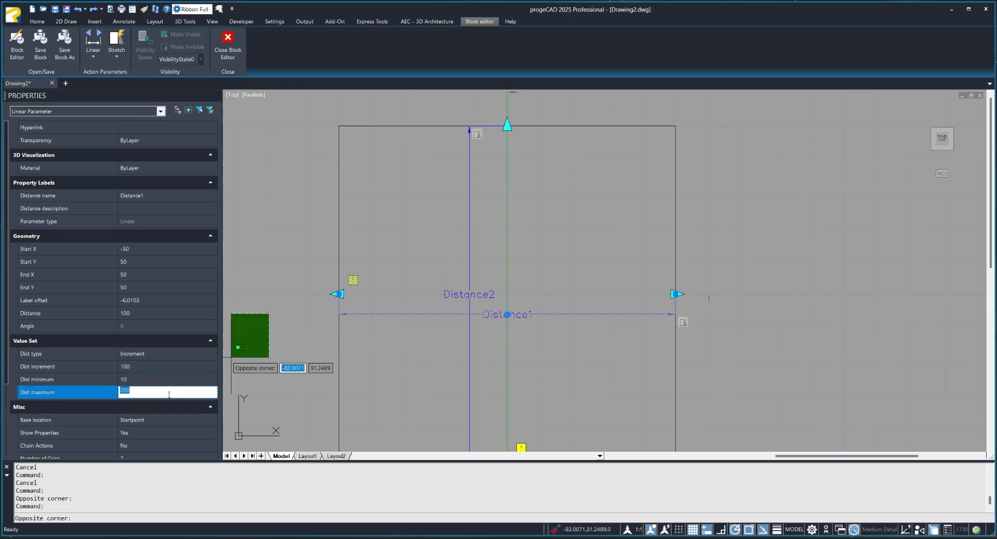
key("Escape")
key("Escape")
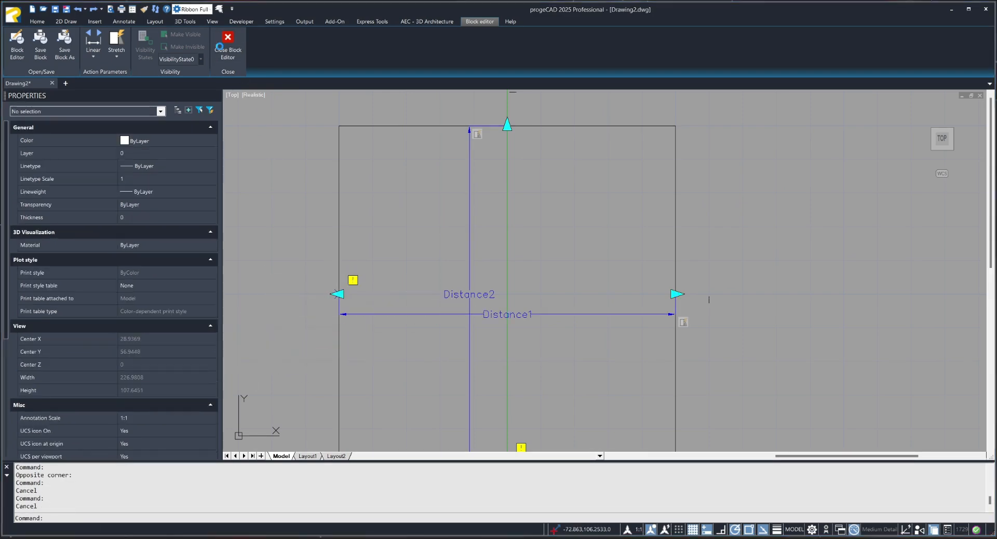
left_click(227, 44)
left_click(487, 261)
Test the Kocka reference's increment grips by stretching it to 200 wide and reducing its height to 100.
left_click(474, 335)
left_click(465, 347)
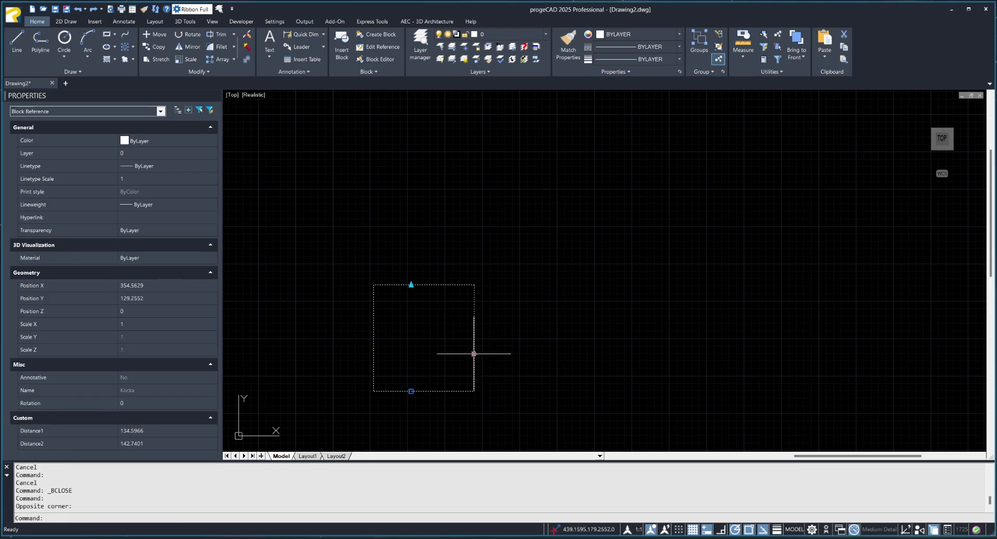
left_click(474, 354)
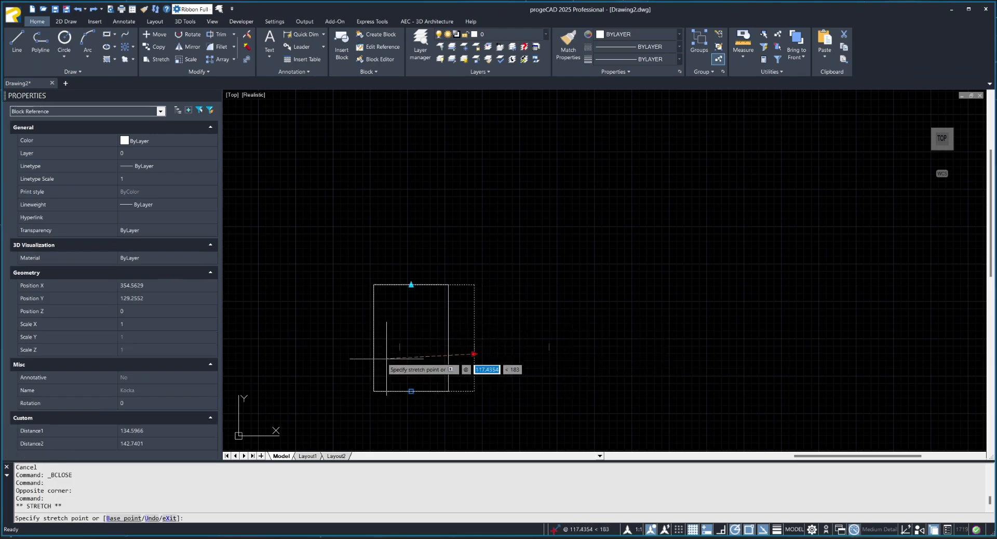
left_click(533, 362)
left_click(411, 284)
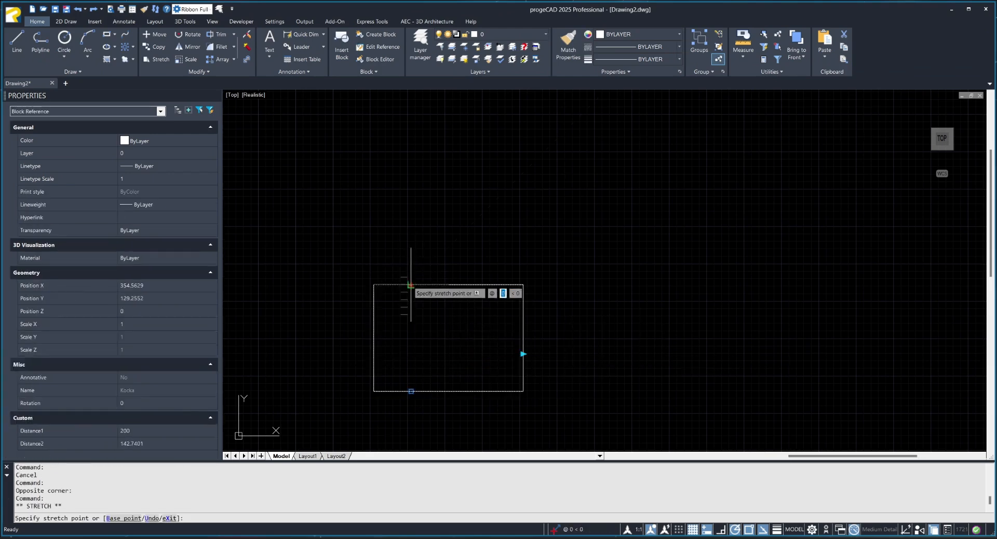
left_click(410, 318)
key("Escape")
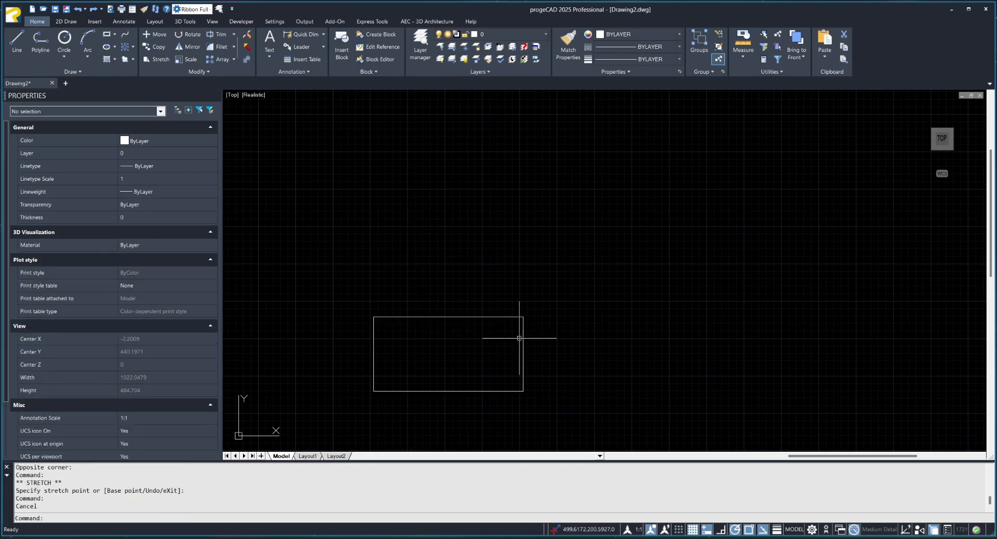
Open Kocka for block editing and set the vertical linear parameter's distance type to List.
double_click(492, 317)
left_click(646, 343)
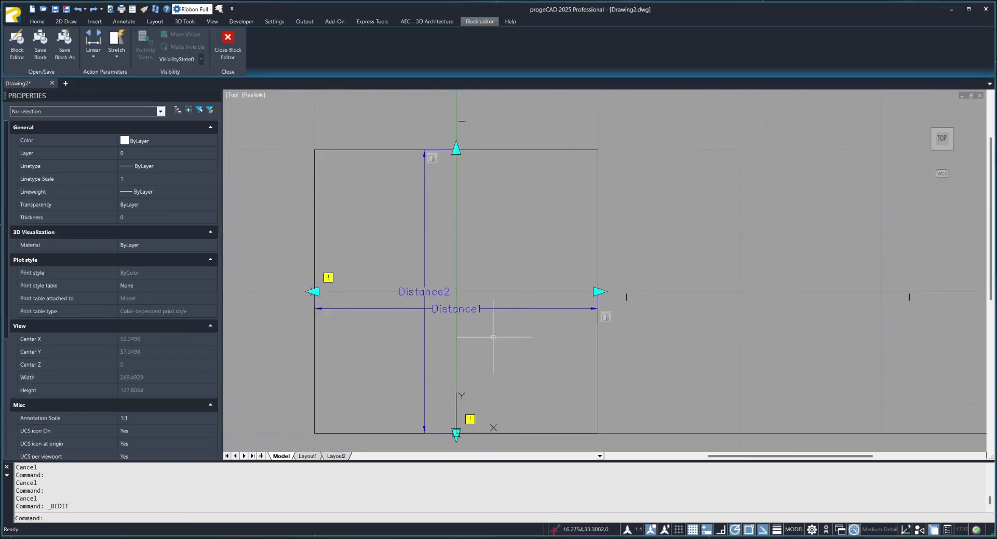
left_click(493, 305)
left_click(485, 315)
key("Escape")
key("Escape")
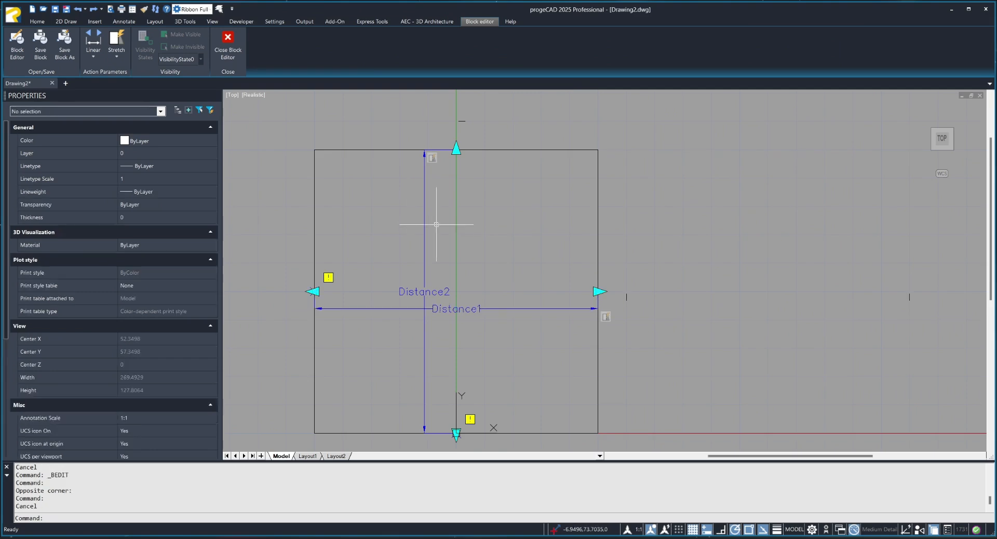
left_click(425, 272)
scroll(163, 390, "down", 3)
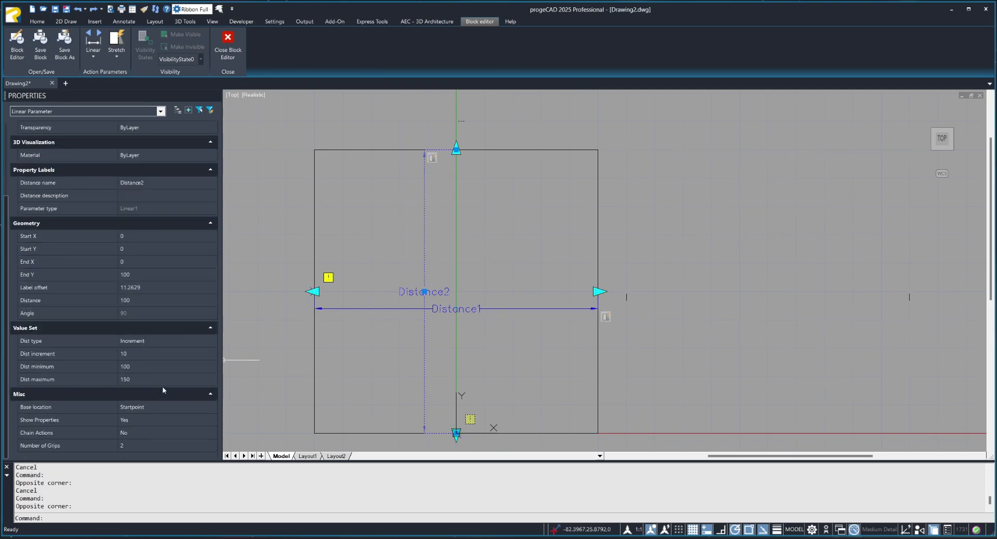
left_click(210, 342)
left_click(200, 368)
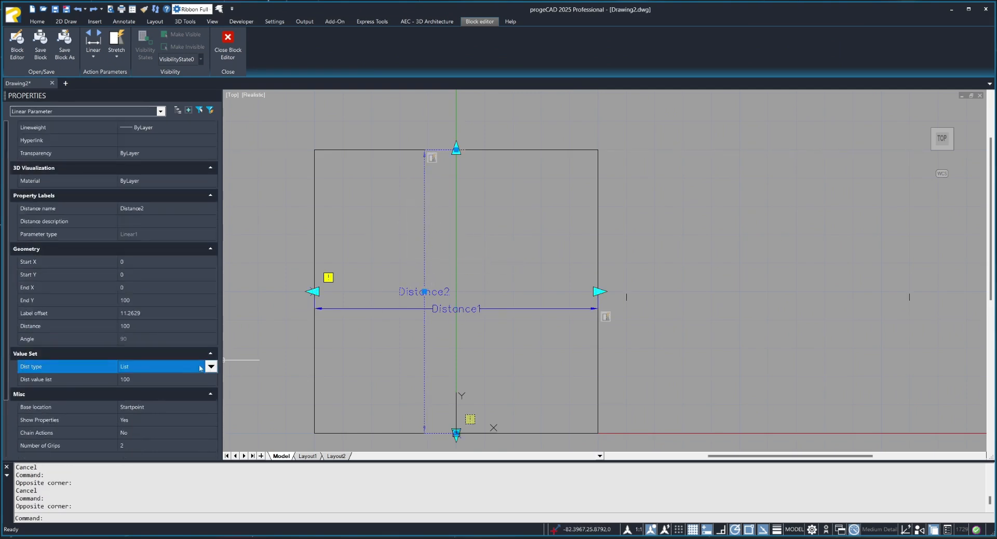
Add distances including 150 and 300 to the vertical linear parameter's value list.
left_click(207, 379)
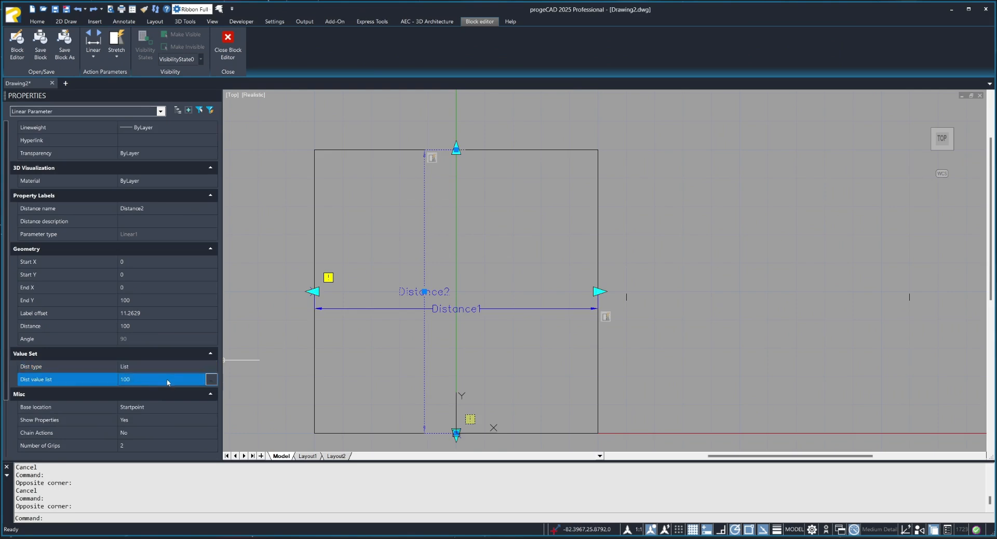
left_click(211, 380)
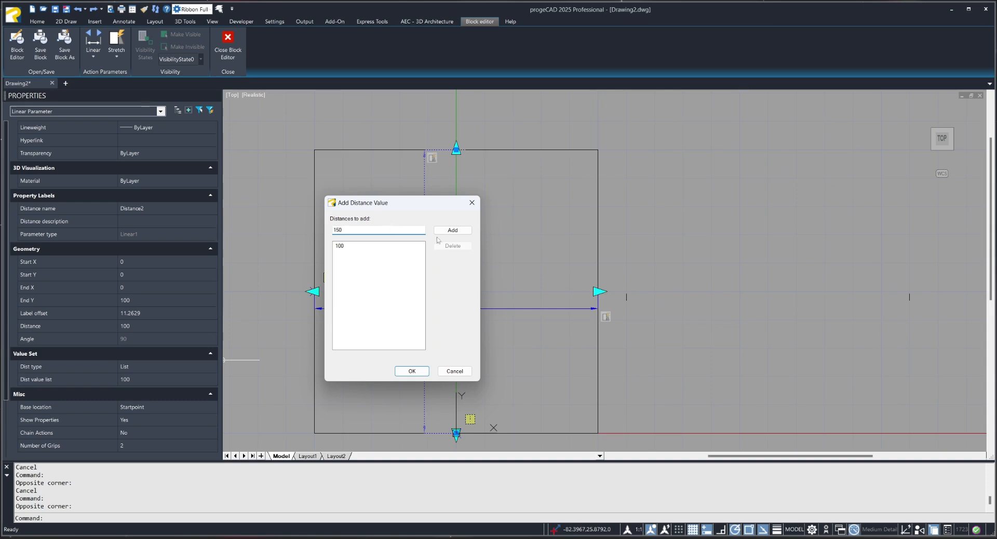
left_click(452, 231)
left_click(412, 371)
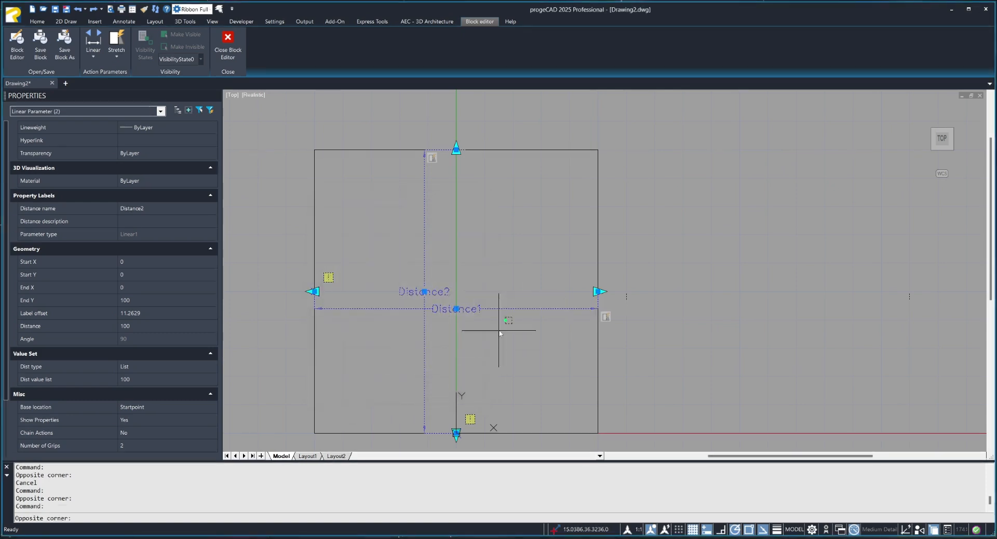
Set the horizontal linear parameter's distance type to List.
key("Escape")
key("Escape")
left_click(526, 306)
scroll(177, 380, "down", 5)
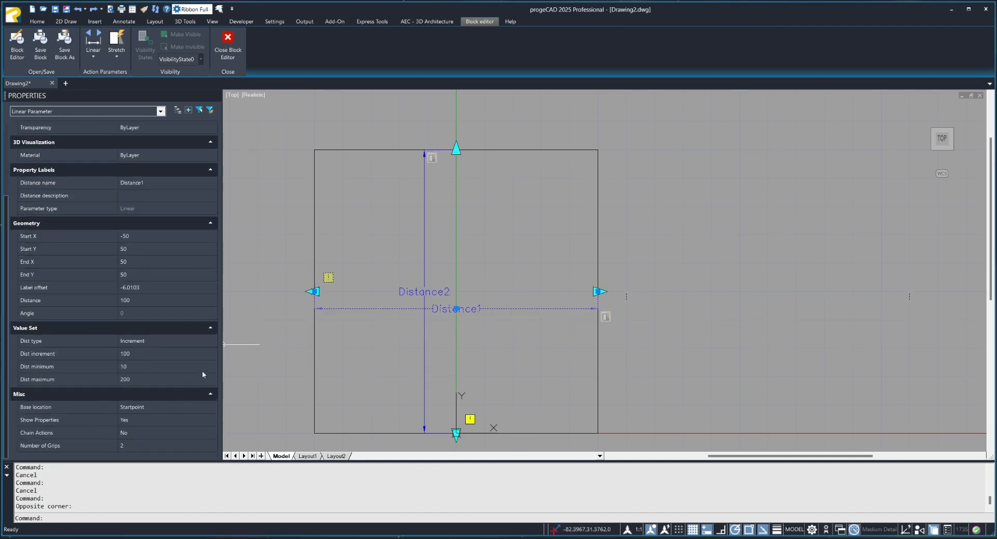
left_click(166, 341)
left_click(212, 341)
left_click(178, 366)
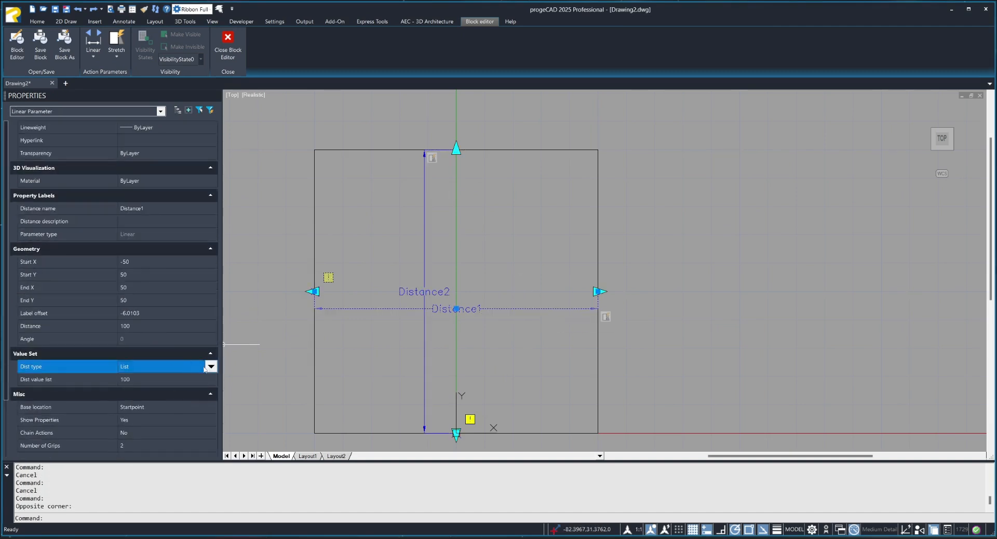
Add the distances 200 and 300 to the horizontal linear parameter's value list.
left_click(166, 379)
left_click(211, 379)
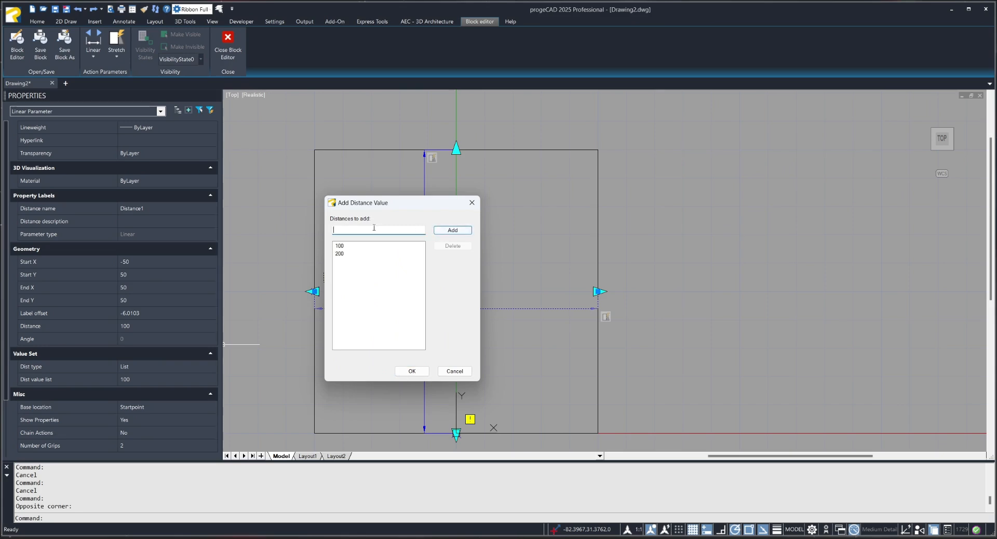
left_click(453, 230)
left_click(412, 371)
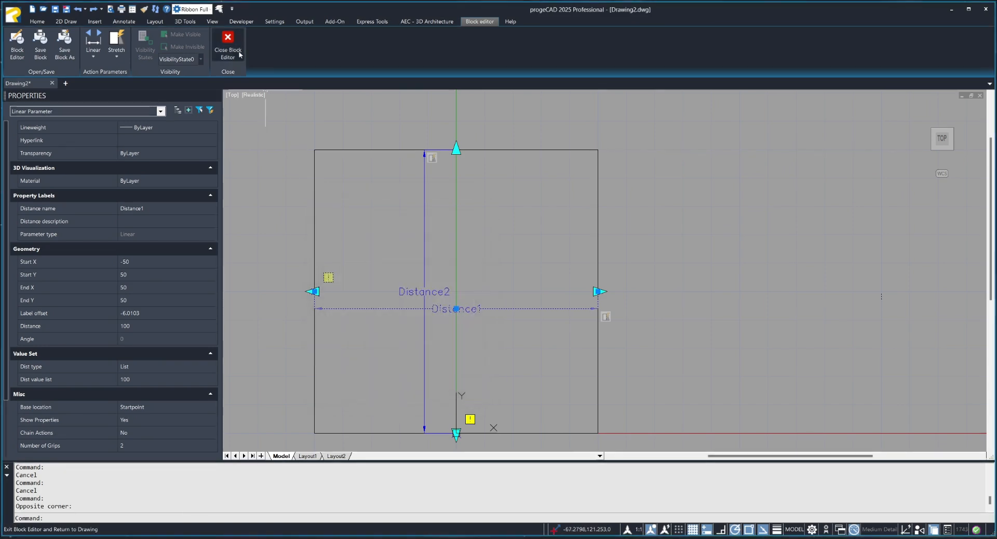
Save the changes to Kocka and stretch the block reference to 300 high and 300 wide with its grips.
left_click(227, 44)
left_click(460, 254)
left_click_drag(457, 304, 430, 329)
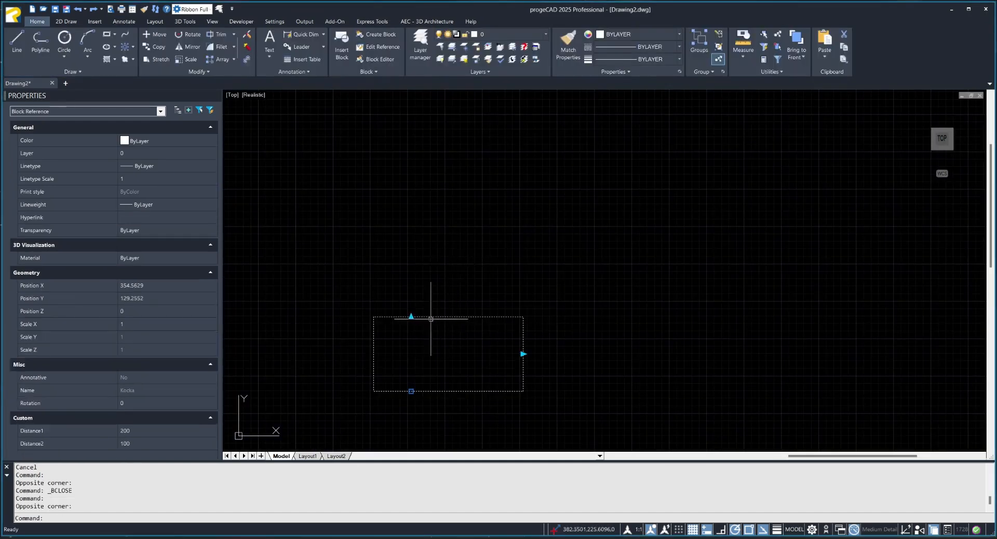
left_click(410, 316)
left_click(411, 167)
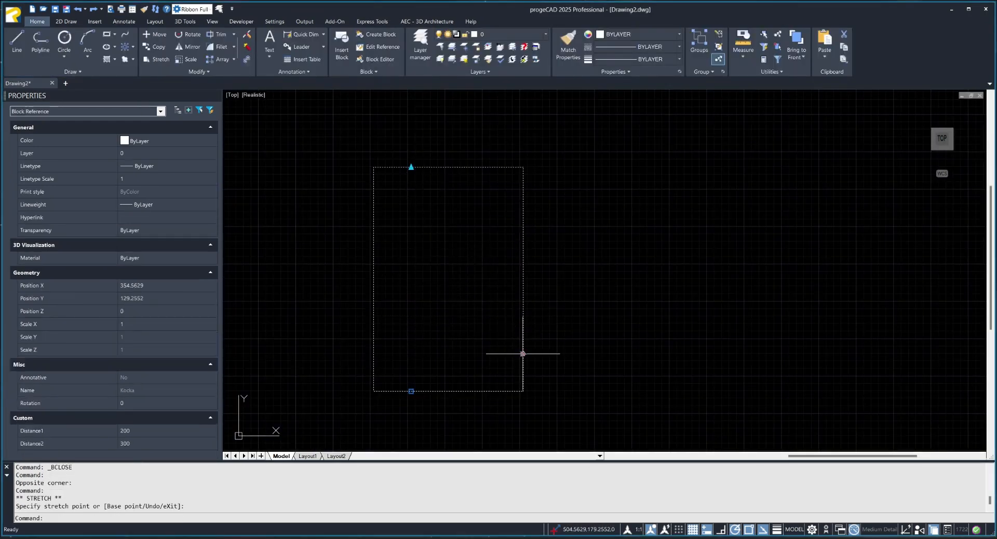
left_click(523, 353)
left_click(598, 354)
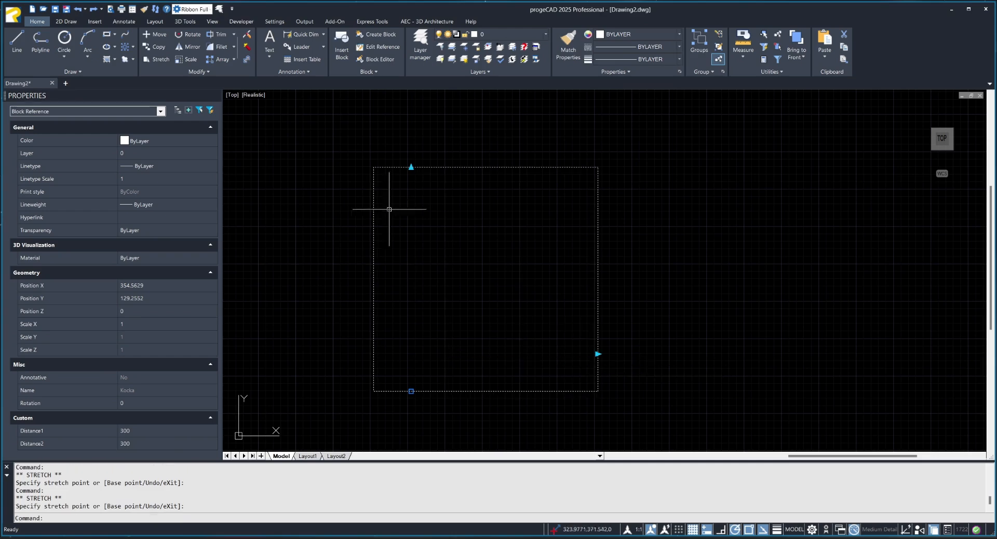
Shrink the Kocka reference to 100 high and 100 wide using its stretch grips.
left_click(411, 168)
left_click(411, 316)
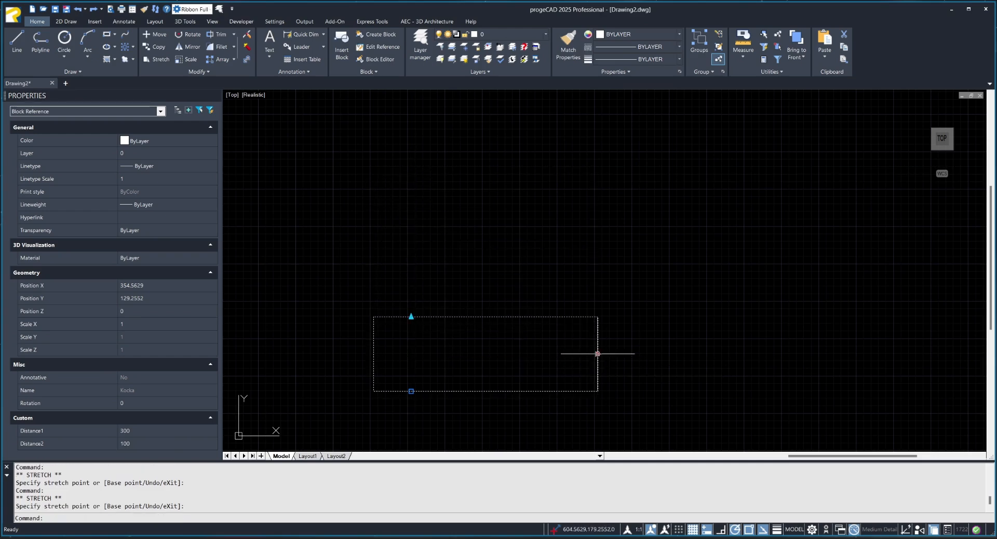
left_click(597, 353)
left_click(446, 354)
Reopen Kocka for block editing and place a lookup parameter with one grip just outside the square's lower-right corner.
double_click(445, 346)
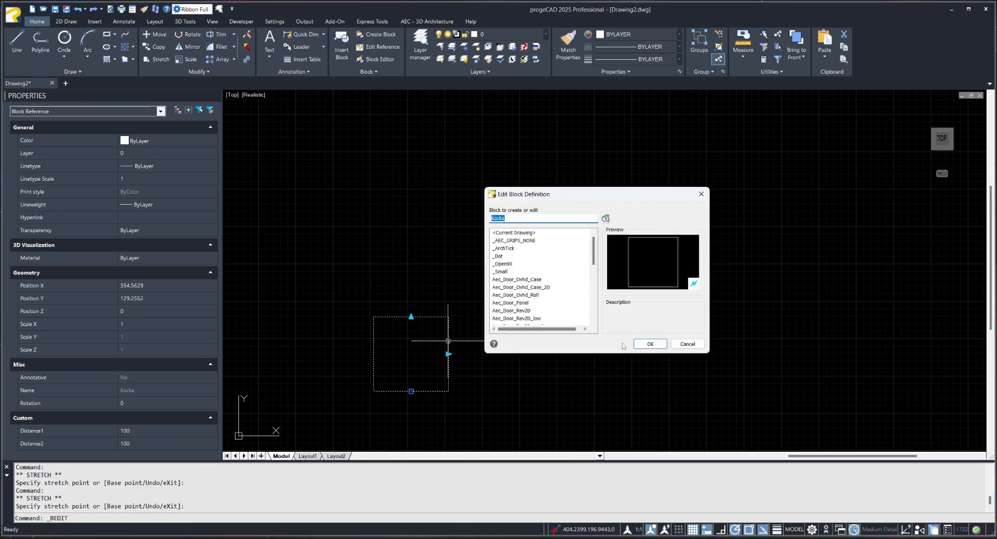
left_click(637, 345)
scroll(597, 342, "up", 2)
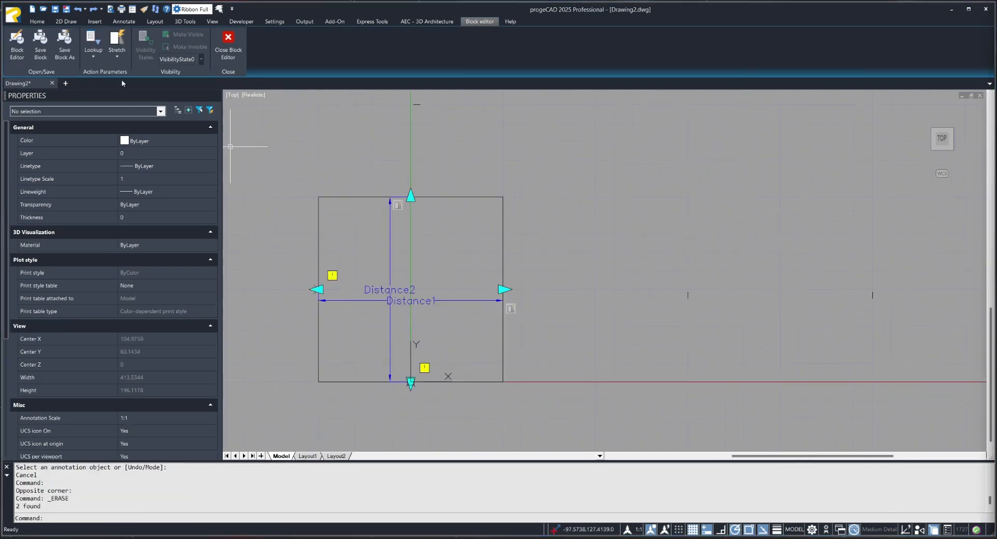
left_click(93, 57)
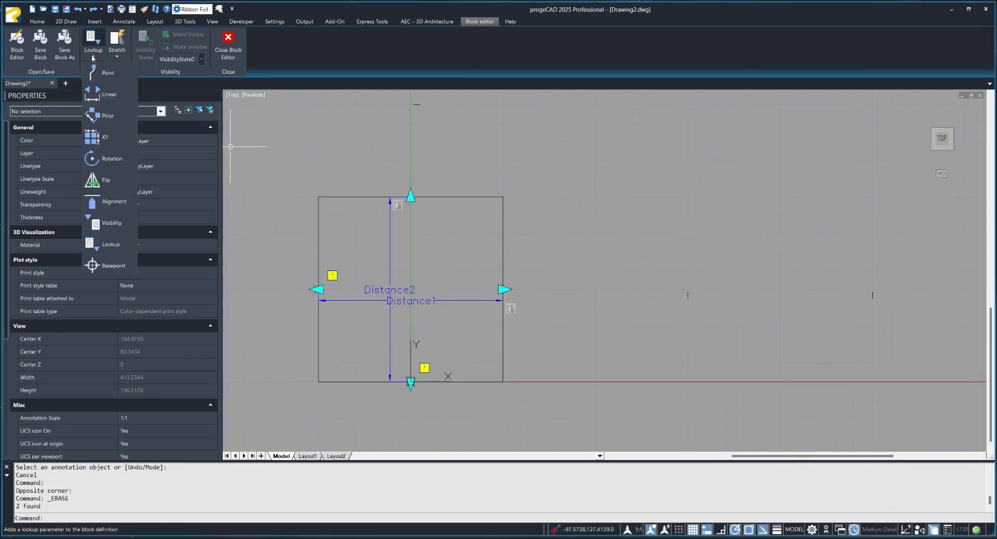
left_click(93, 57)
left_click(94, 40)
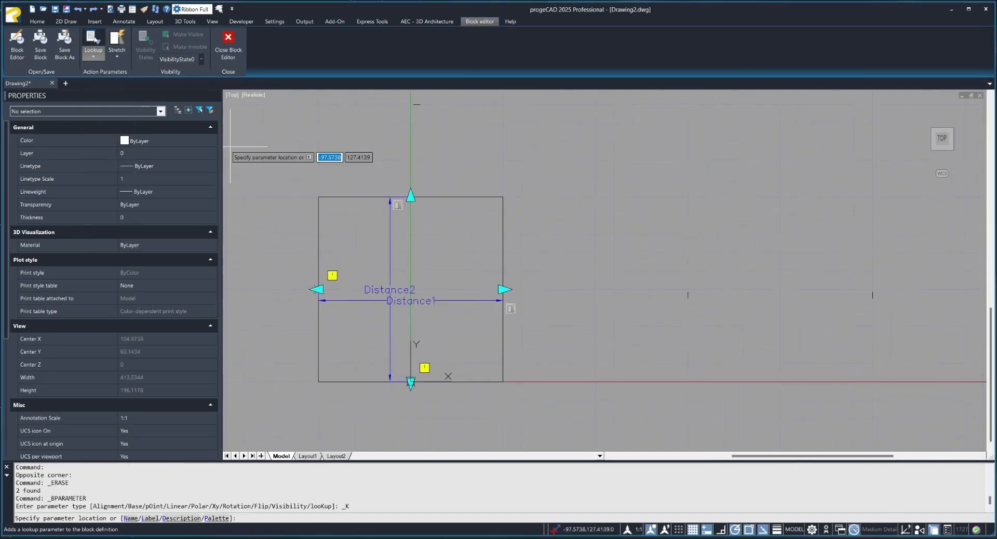
left_click(571, 389)
left_click(582, 418)
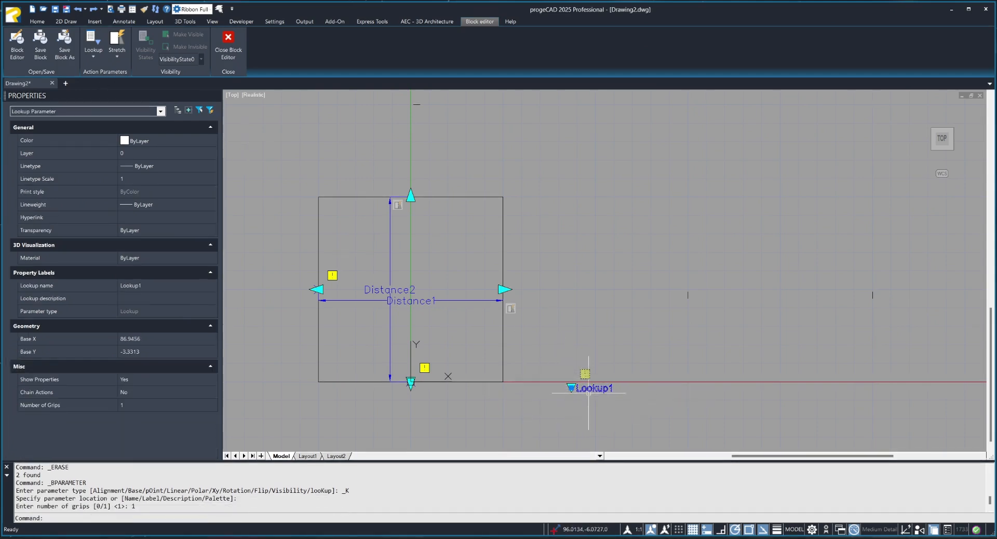
Open the lookup parameter's property table and add Distance2 and Distance1 as input properties.
double_click(589, 388)
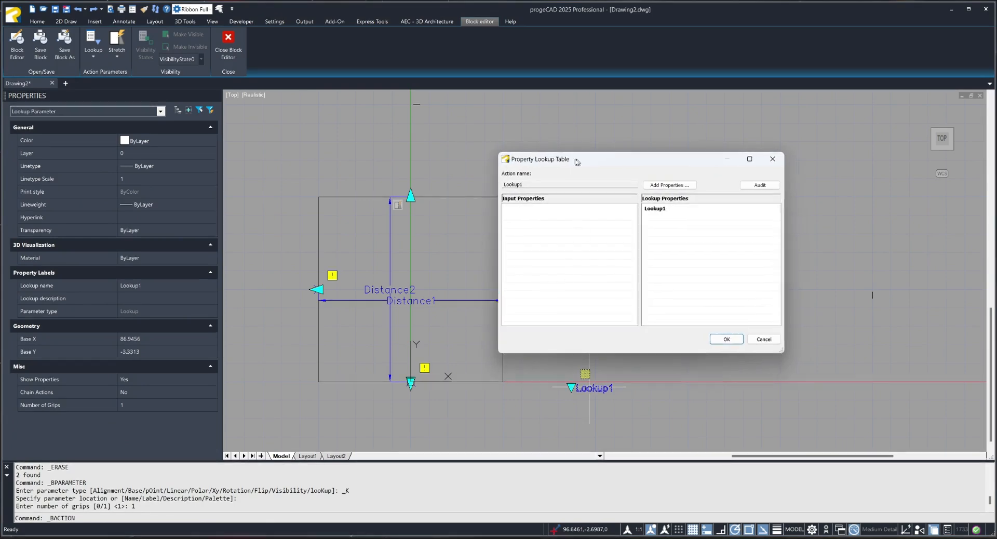
left_click(637, 195)
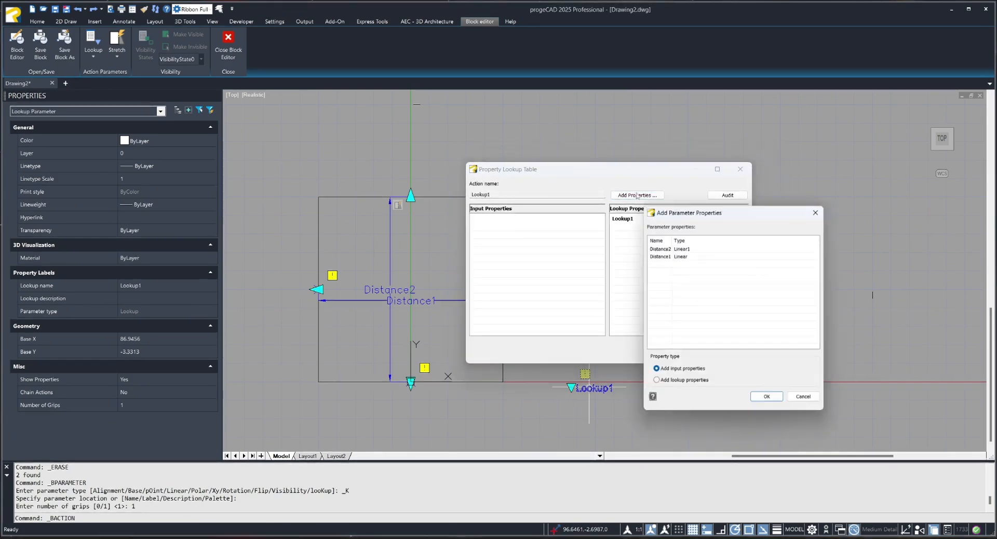
left_click(668, 256, "shift")
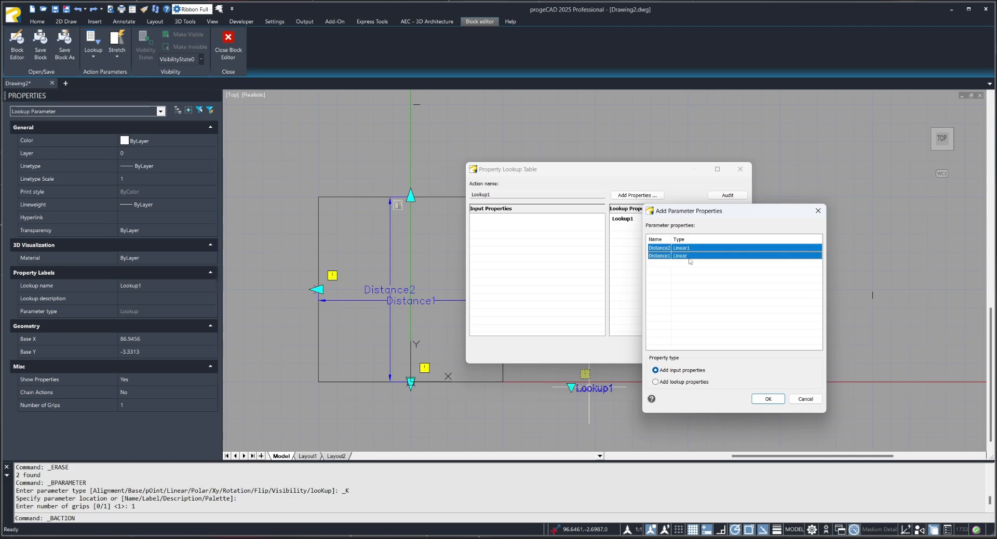
left_click(768, 400)
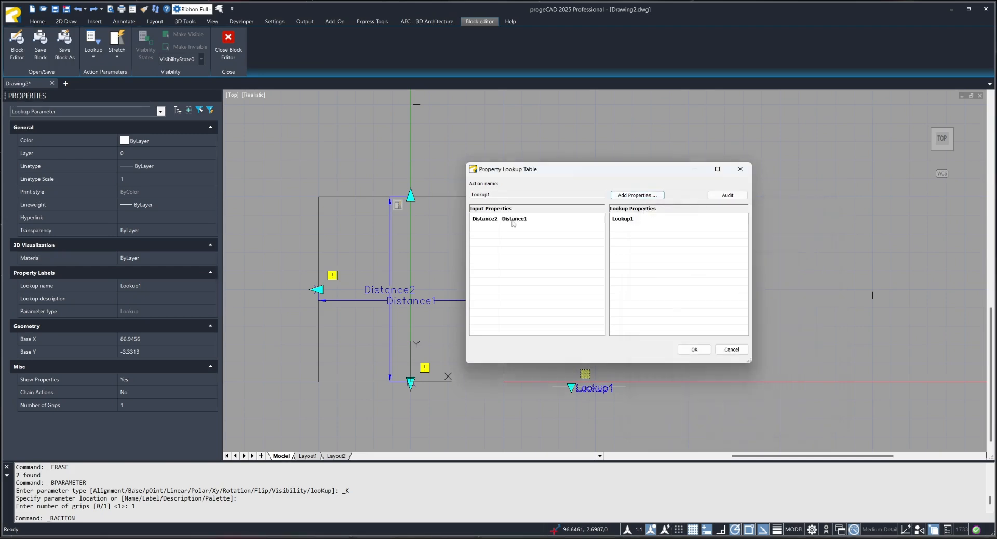
Fill three lookup table rows with equal Distance2 and Distance1 values of 100, 150 and 200.
left_click(519, 228)
type("100")
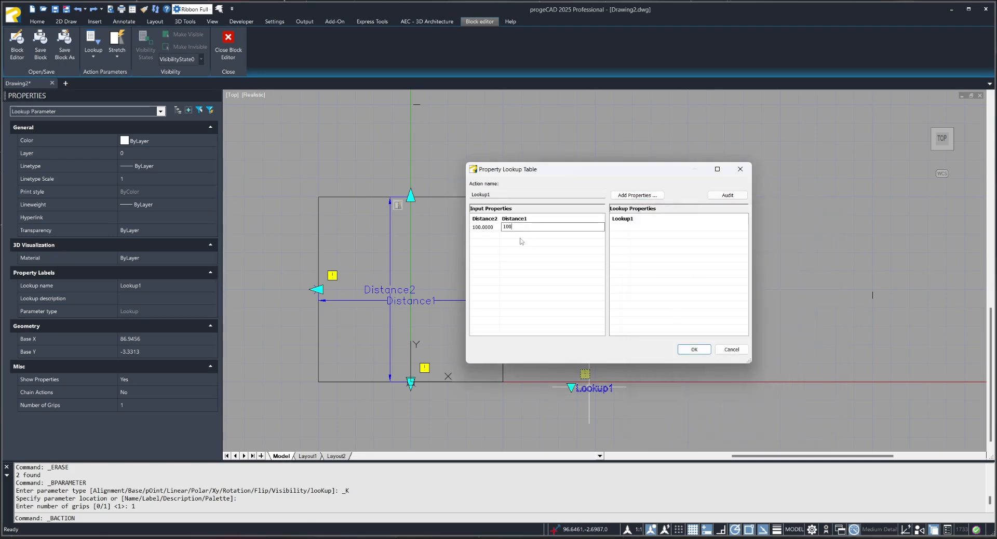
left_click(592, 234)
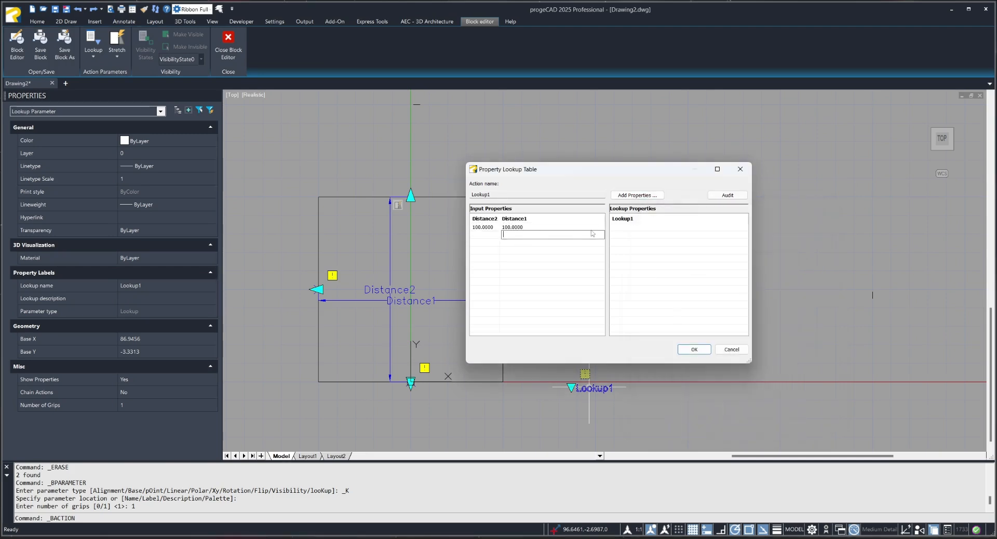
left_click(523, 235)
type("150")
left_click(478, 247)
type("200")
left_click(515, 242)
type("2")
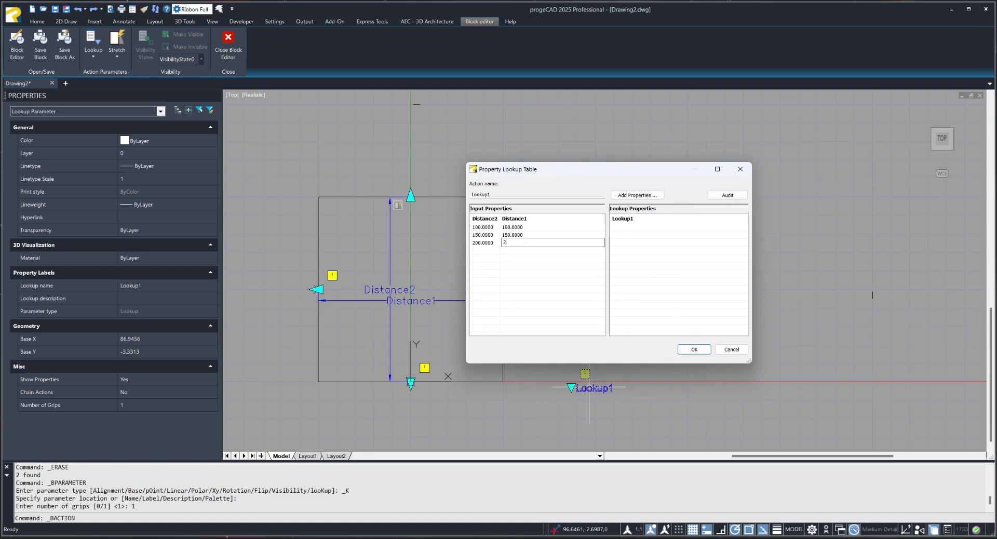
Name the three lookup rows Mala, Srednja and Velika in the Lookup1 column.
left_click(636, 224)
type("M")
key("Caps_Lock")
type("an")
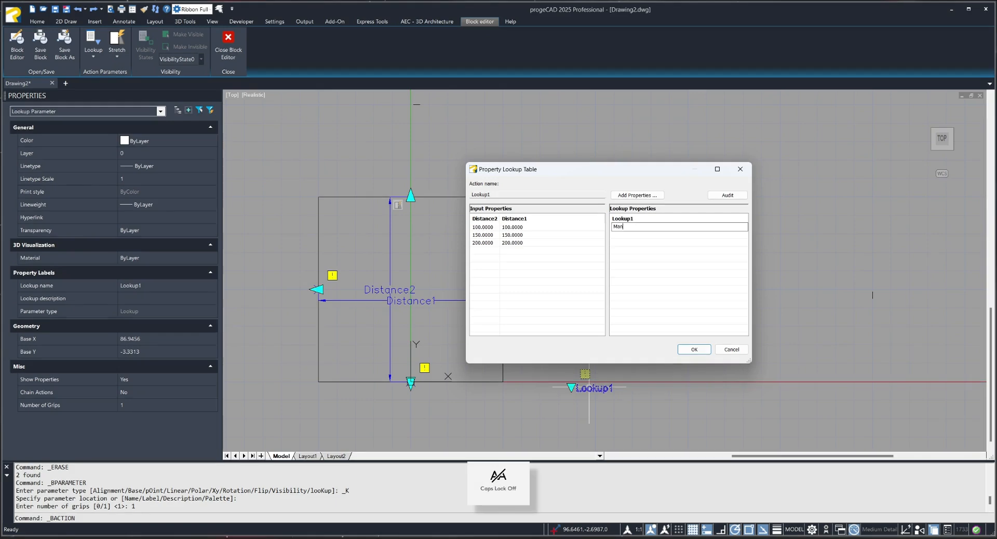
key("Caps_Lock")
left_click(633, 235)
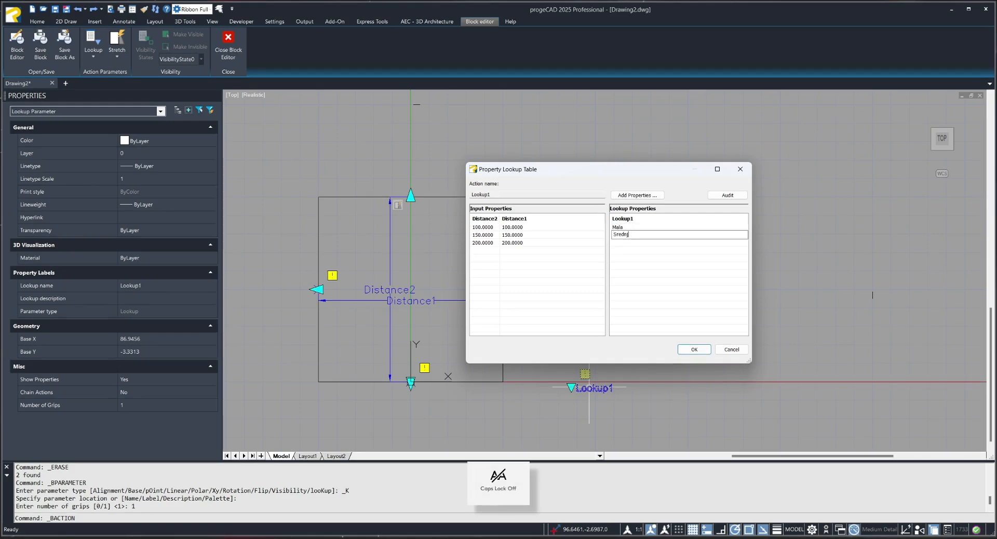
key("Return")
left_click(642, 238)
left_click(638, 243)
left_click(636, 236)
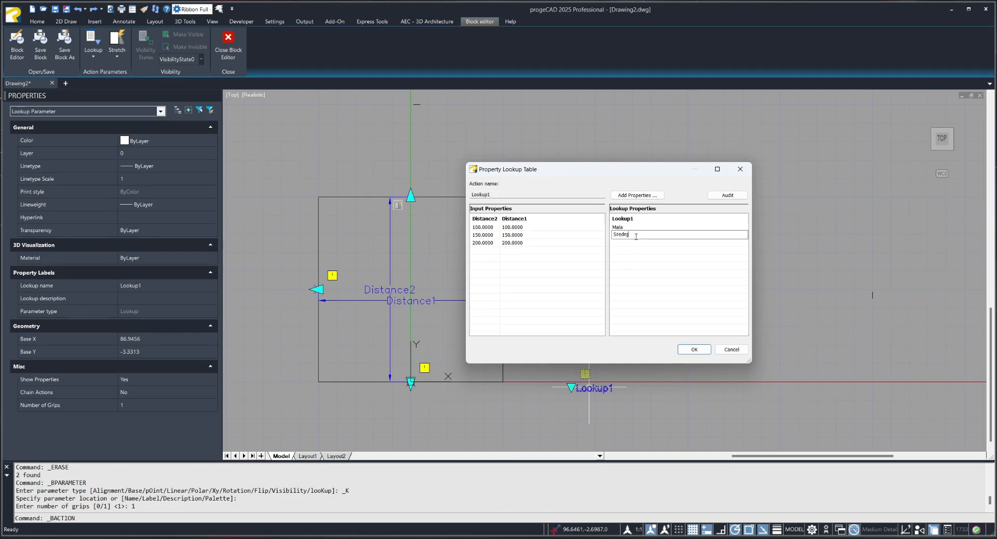
type("a")
left_click(635, 244)
key("Caps_Lock")
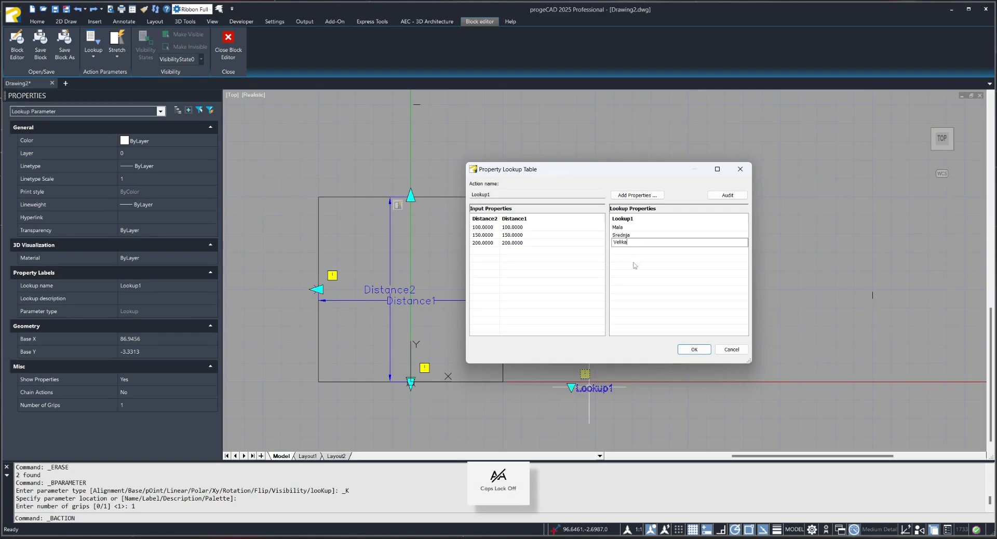
Accept the property lookup table, close the block editor and save the changes to Kocka.
key("Return")
left_click(694, 349)
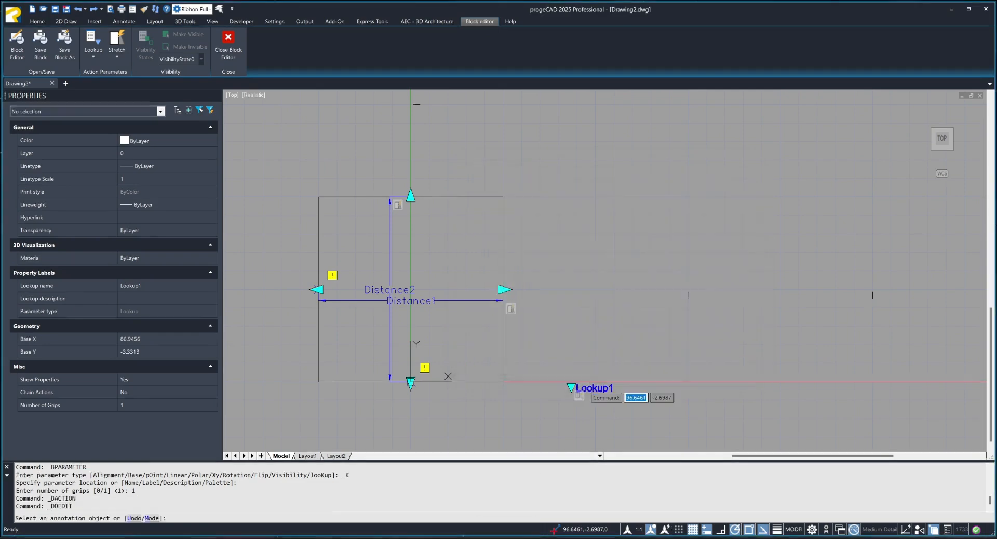
left_click(523, 201)
left_click(491, 299)
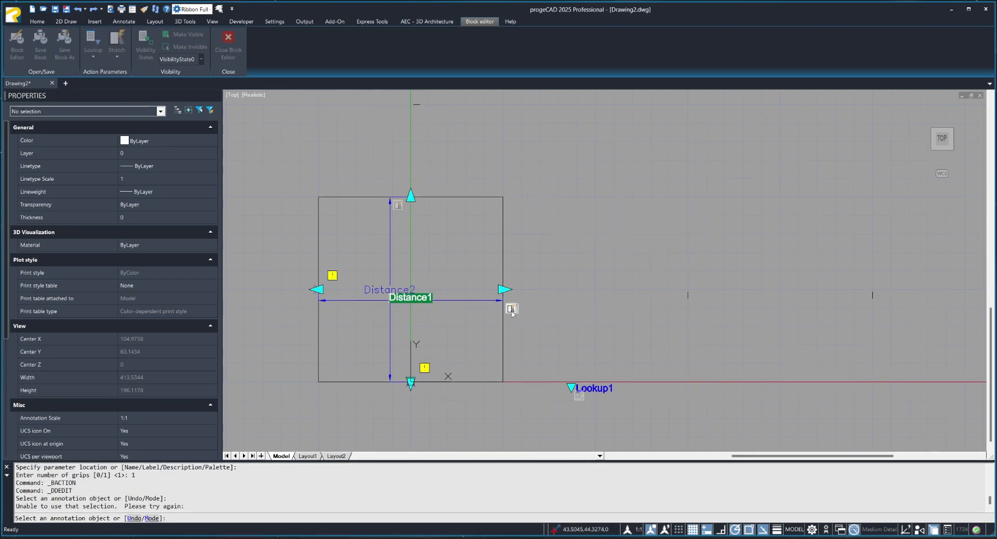
key("Escape")
key("Escape")
left_click(228, 44)
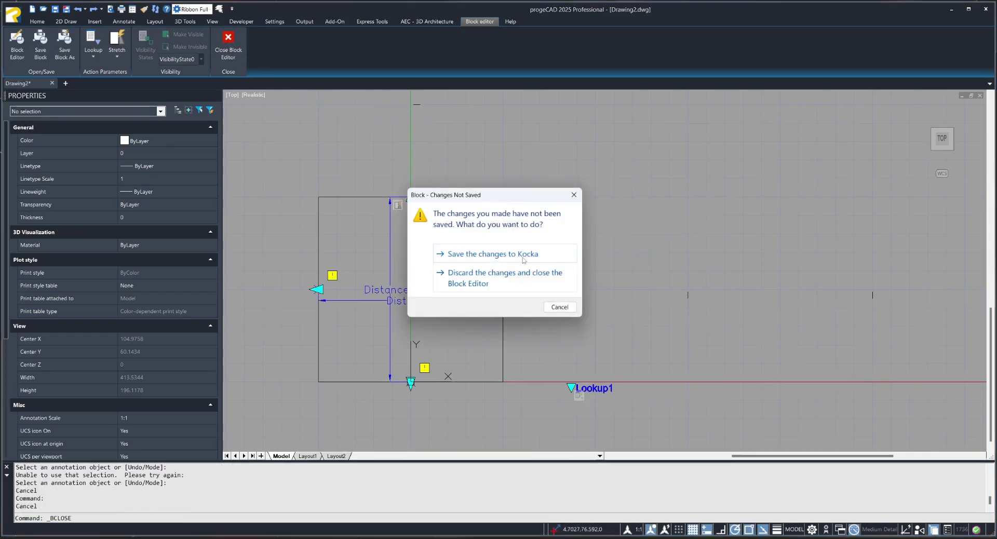
left_click(540, 269)
Test the lookup grip on the Kocka block by switching its size to Srednja, Velika, Srednja and Mala.
left_click(448, 364)
middle_click_drag(447, 363, 513, 305)
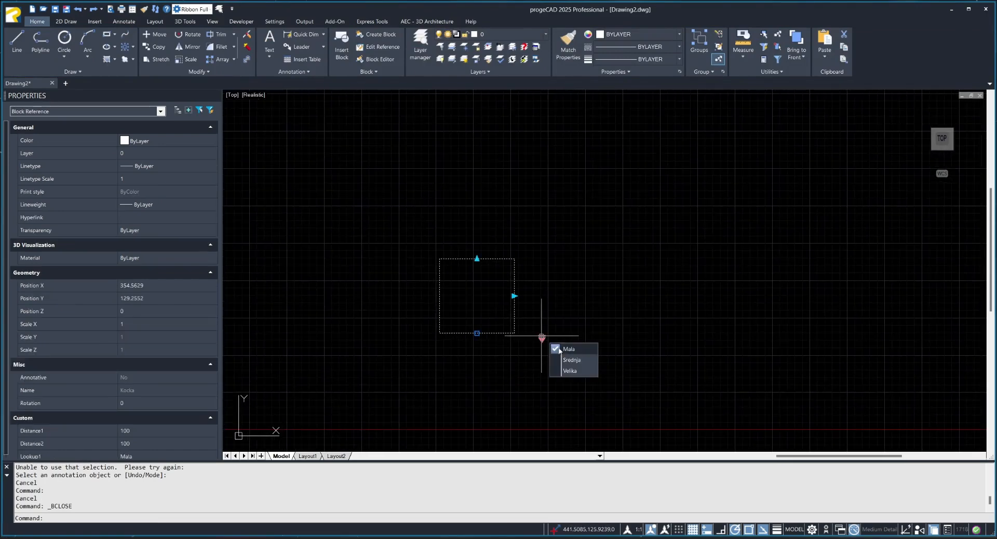
left_click(571, 359)
left_click(541, 338)
left_click(569, 373)
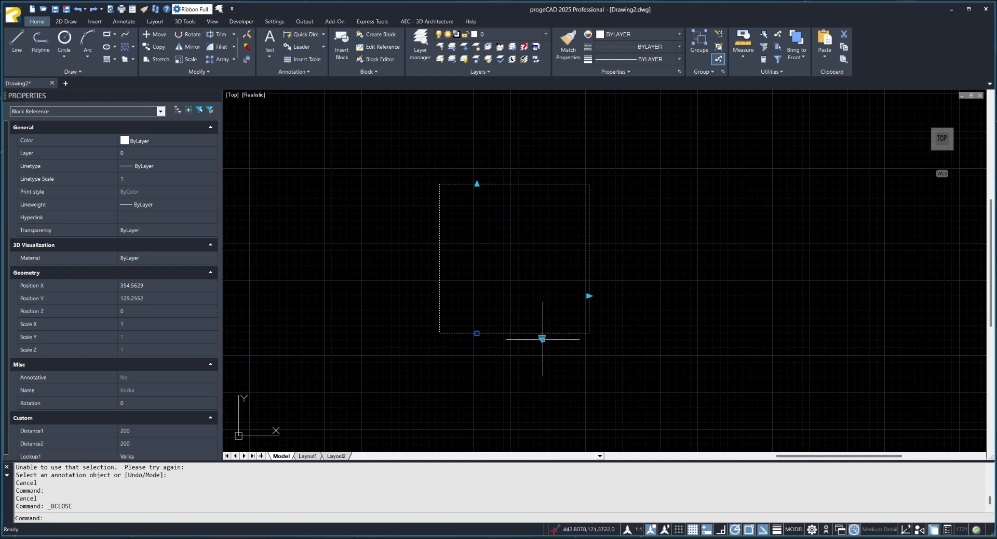
left_click(542, 337)
left_click(569, 360)
left_click(541, 337)
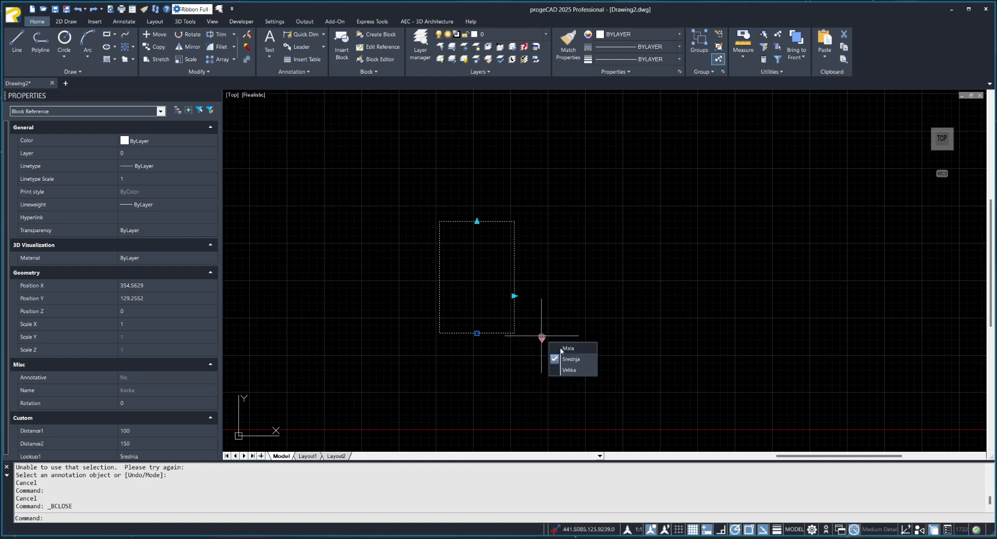
left_click(569, 347)
Reopen Kocka for block editing and set the Distance1 parameter's distance type to None.
double_click(514, 328)
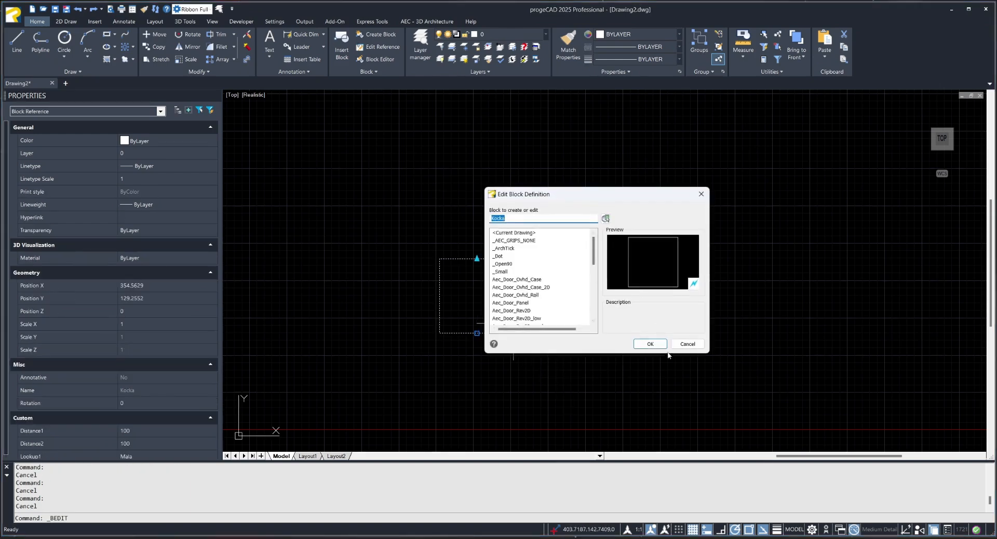
left_click(651, 343)
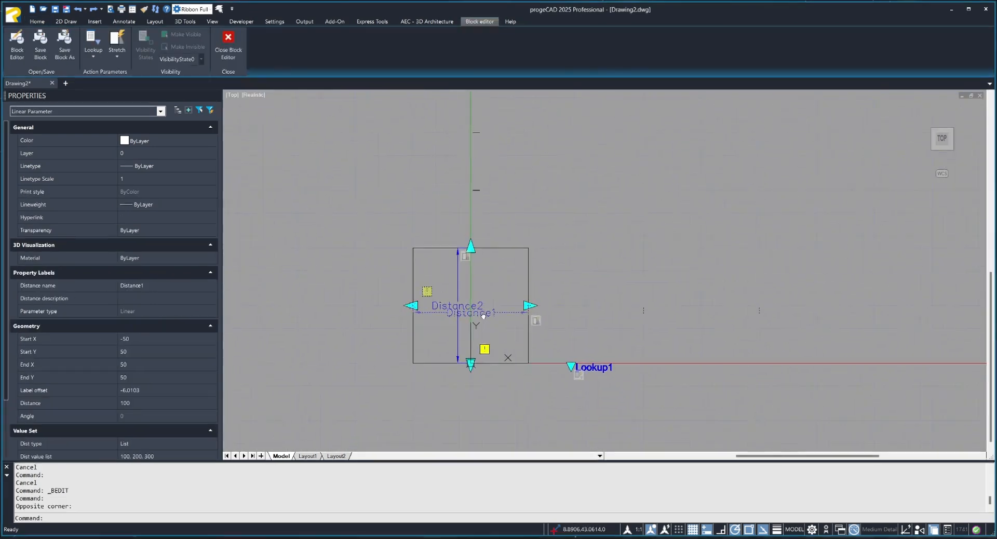
key("Escape")
key("Escape")
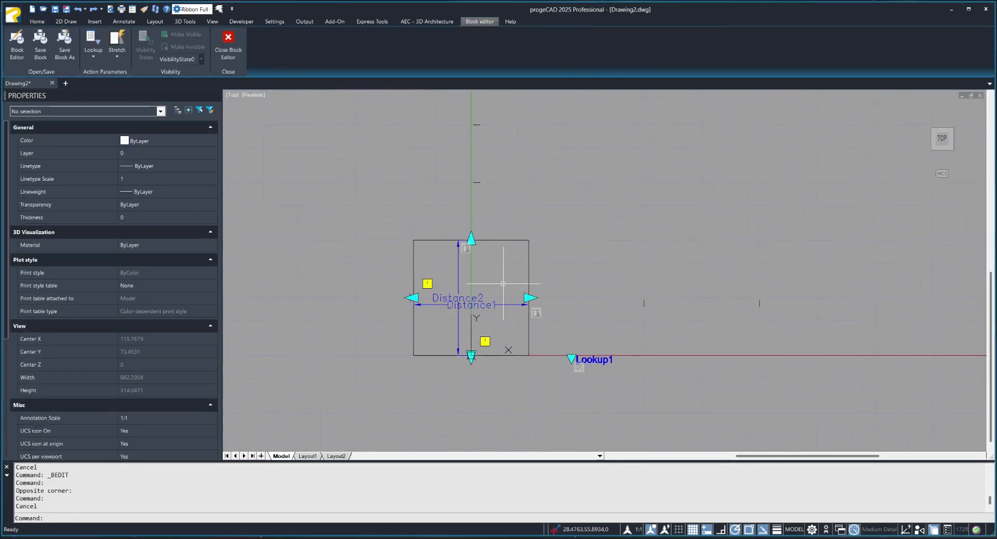
left_click(505, 304)
scroll(172, 419, "down", 2)
left_click(207, 367)
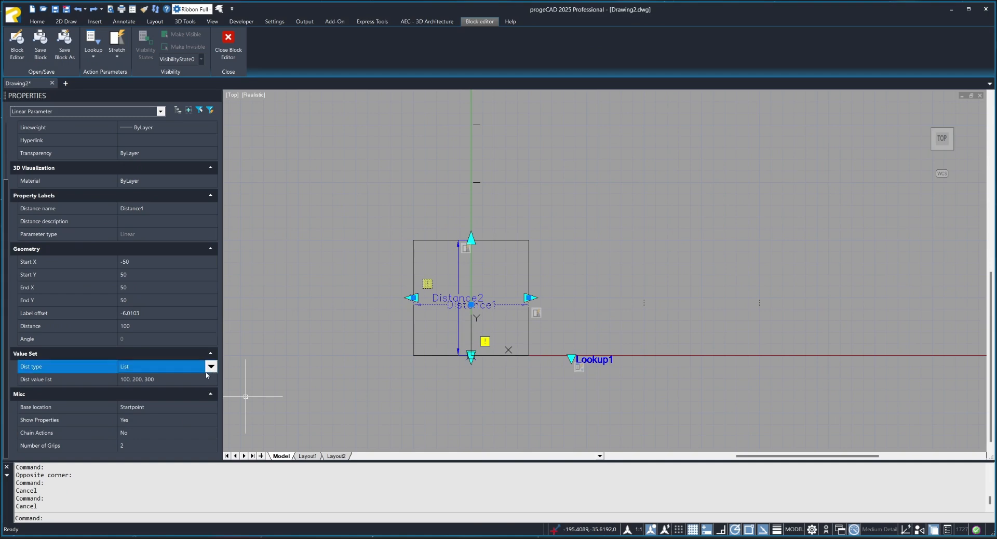
left_click(211, 367)
left_click(190, 378)
key("Escape")
key("Escape")
Set the vertical Distance2 parameter's distance type to None.
left_click(457, 264)
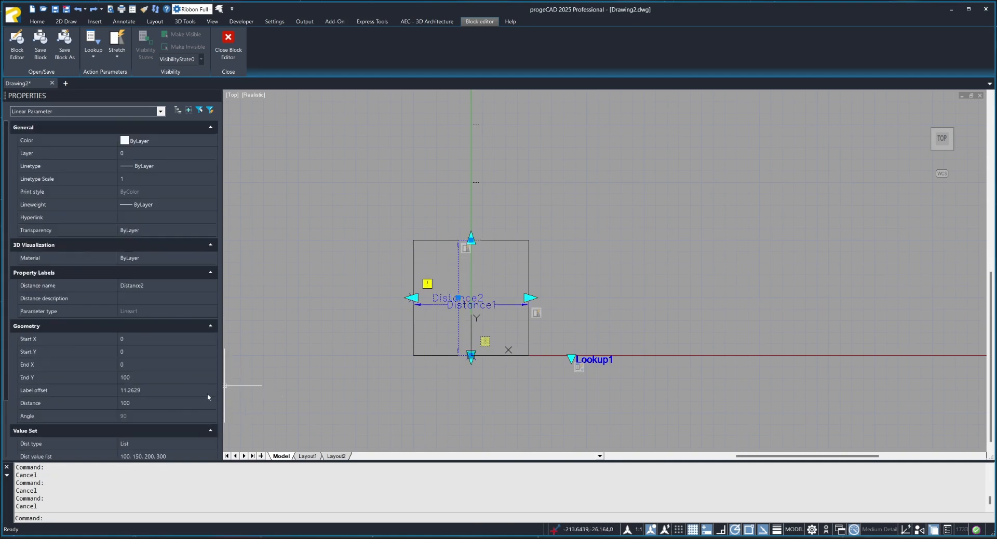
scroll(209, 397, "down", 2)
left_click(213, 407)
left_click(211, 368)
left_click(211, 368)
left_click(185, 378)
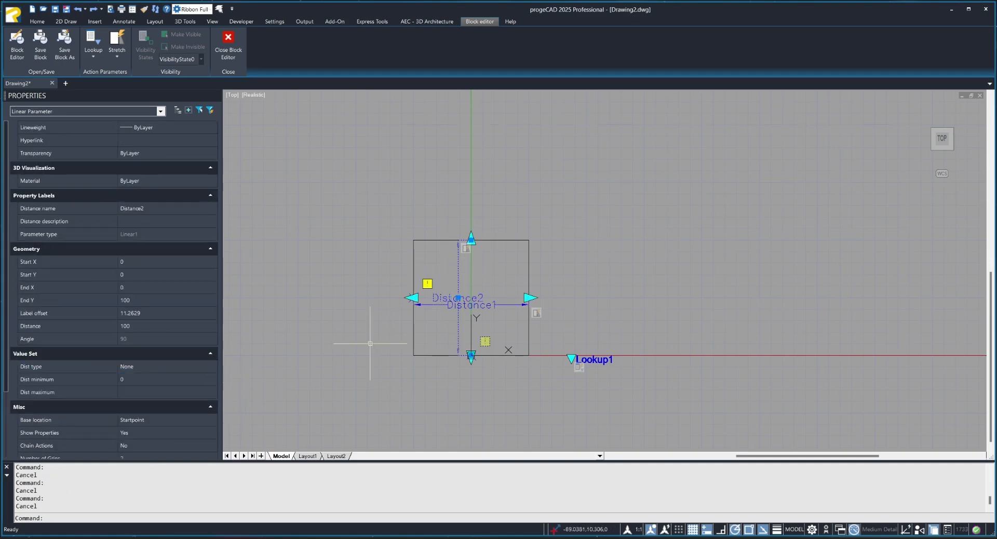
Leave the block editor, saving the changed distance types to Kocka.
key("Escape")
key("Escape")
left_click(228, 46)
left_click(483, 256)
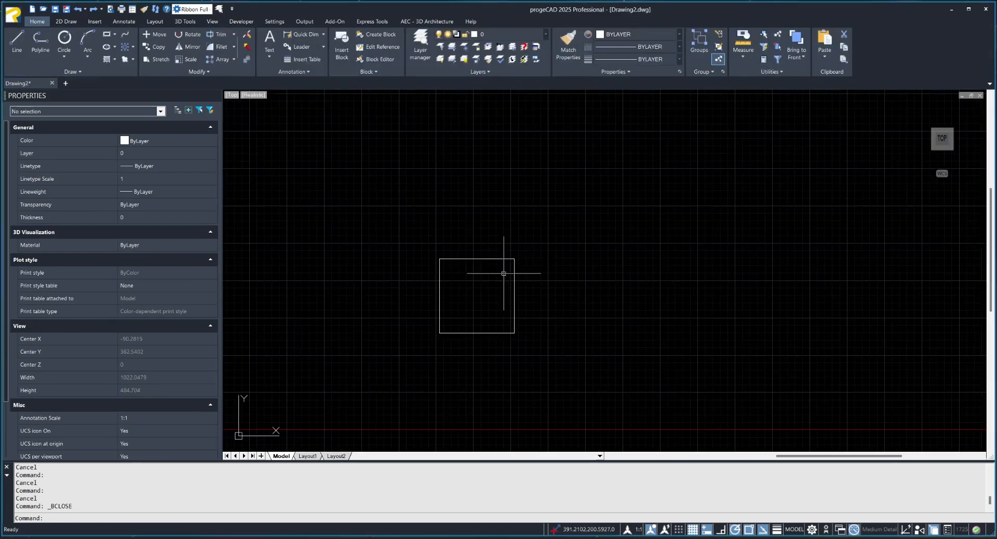
Retest the Kocka block's lookup grip with the sizes Srednja, Velika and Mala.
left_click(515, 323)
left_click(541, 340)
left_click(571, 362)
left_click(541, 339)
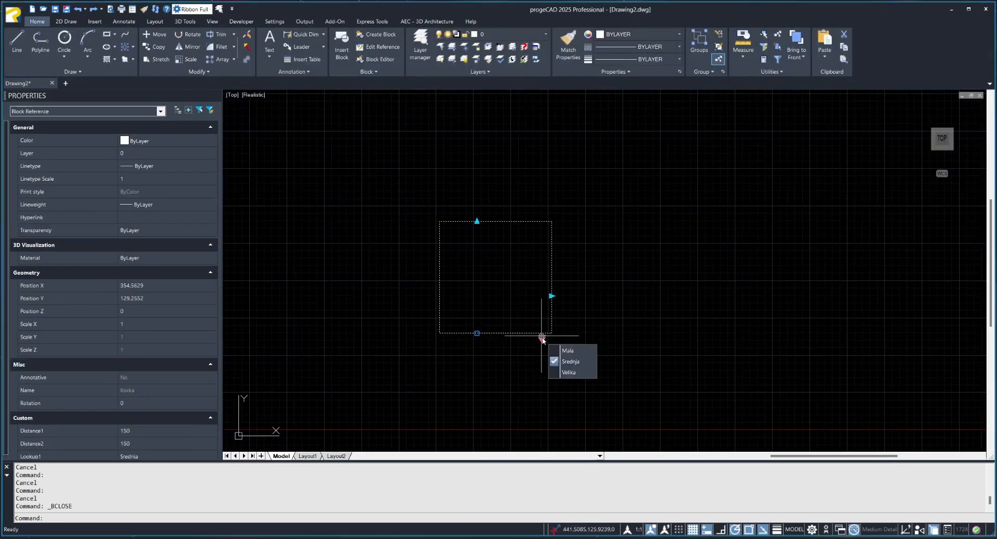
left_click(569, 372)
left_click(542, 339)
left_click(568, 350)
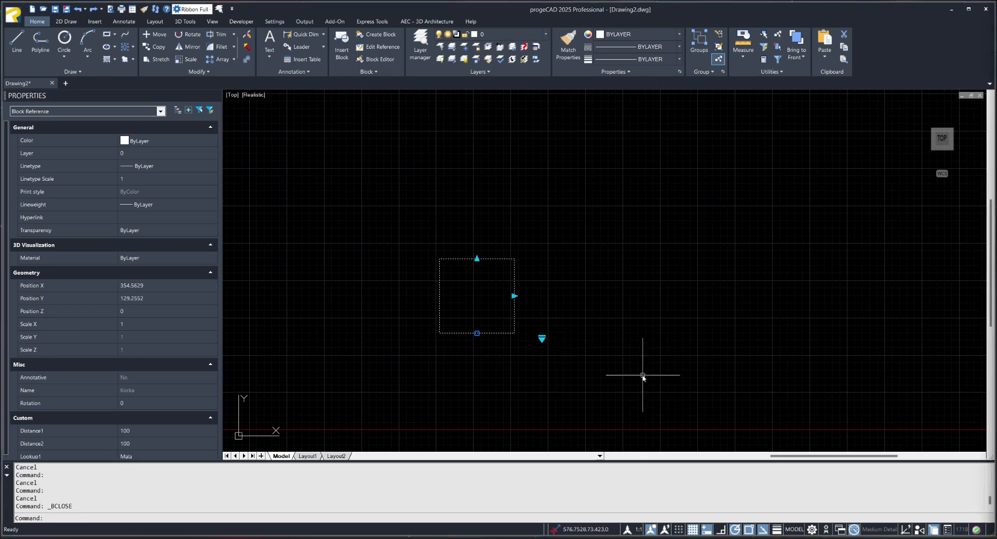
Reopen Kocka for block editing and erase both linear parameters and the lookup parameter with their actions.
double_click(514, 318)
left_click(649, 344)
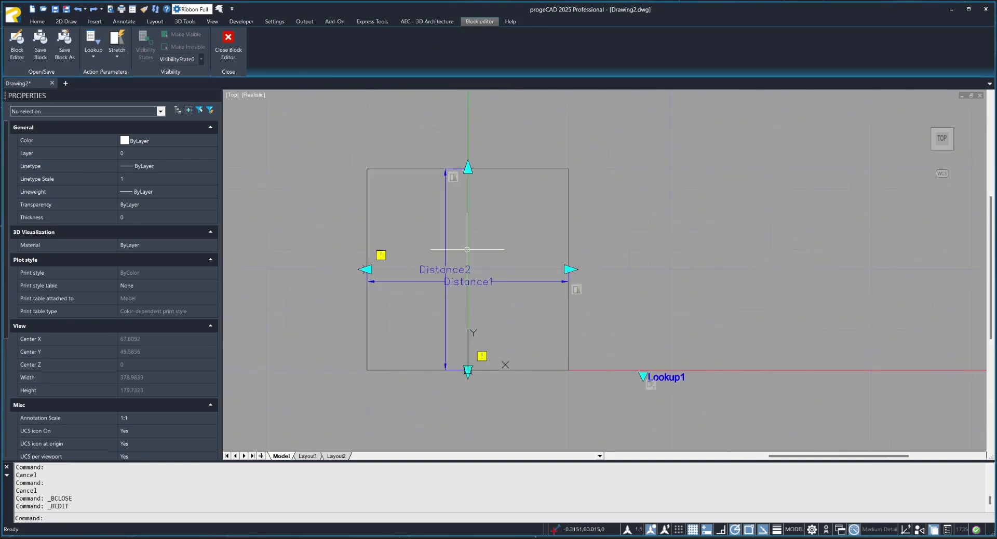
left_click(117, 58)
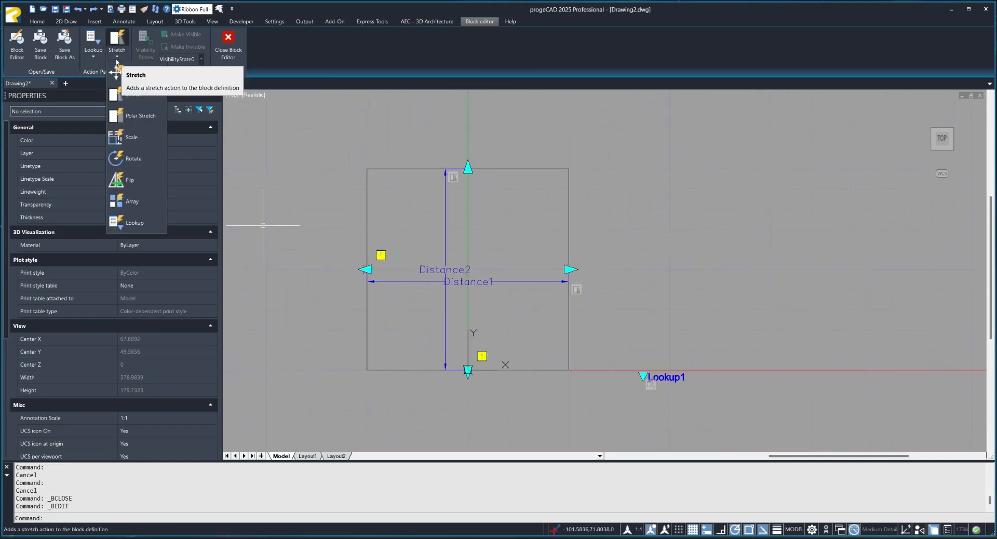
left_click(98, 56)
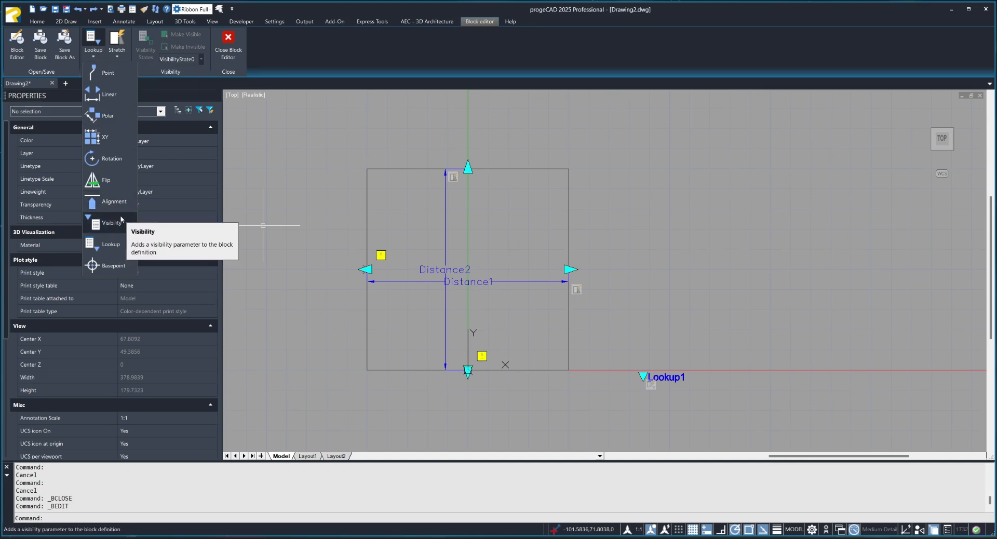
left_click(537, 253)
left_click(436, 295)
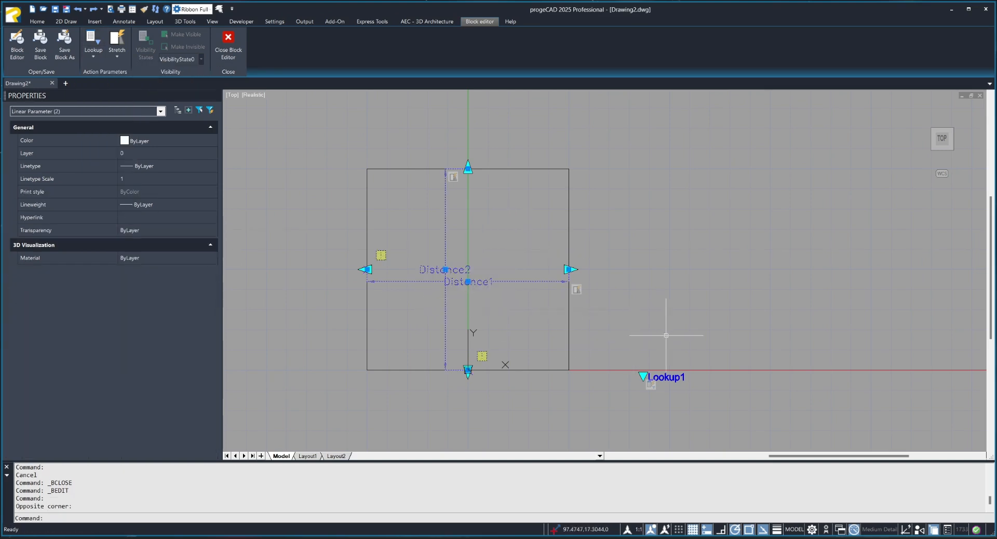
key("Delete")
left_click(680, 327)
left_click(601, 396)
key("Delete")
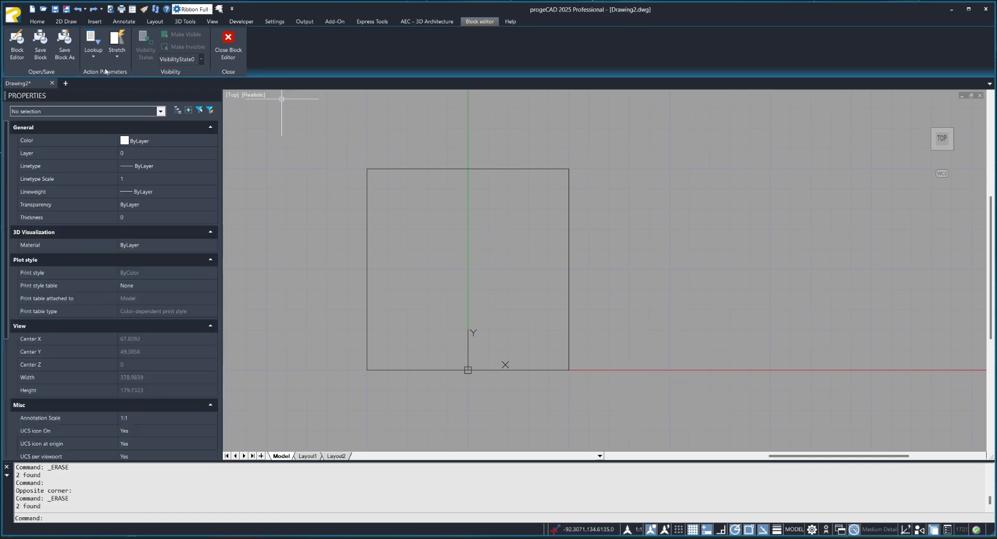
Place a visibility parameter with 1 grip just outside the square's lower-right corner.
left_click(94, 55)
left_click(114, 223)
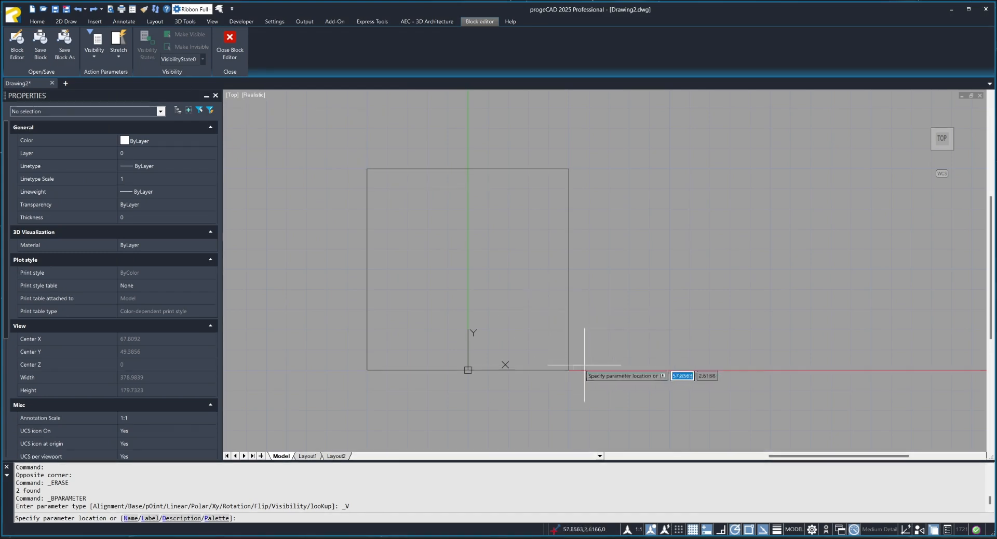
left_click(615, 389)
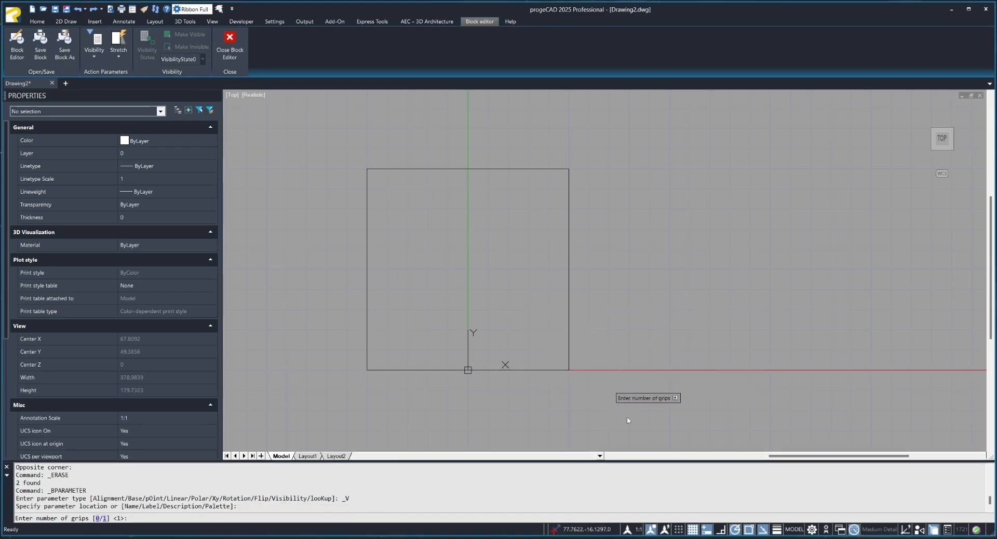
type("1")
key("Return")
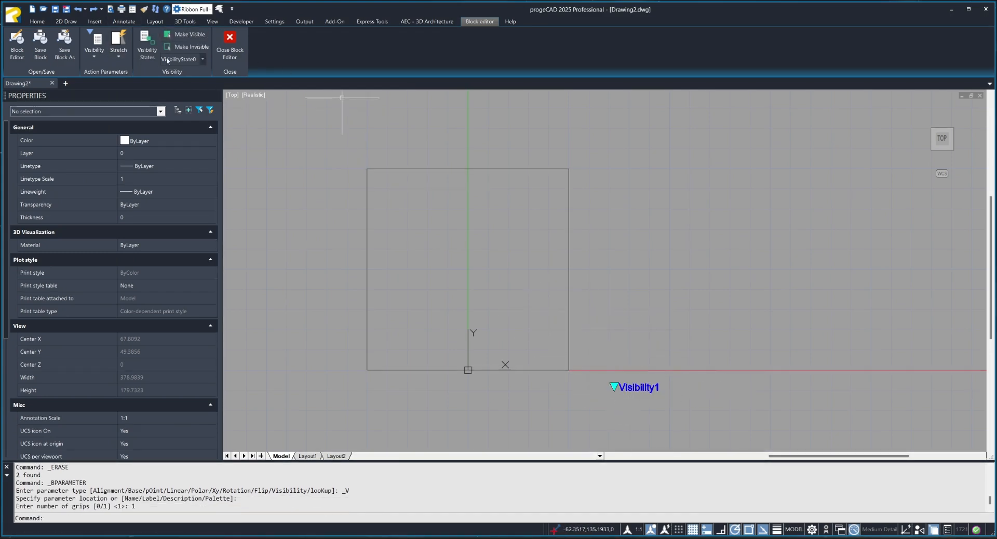
Open the visibility states and rename the existing state as Kocka.
left_click(147, 44)
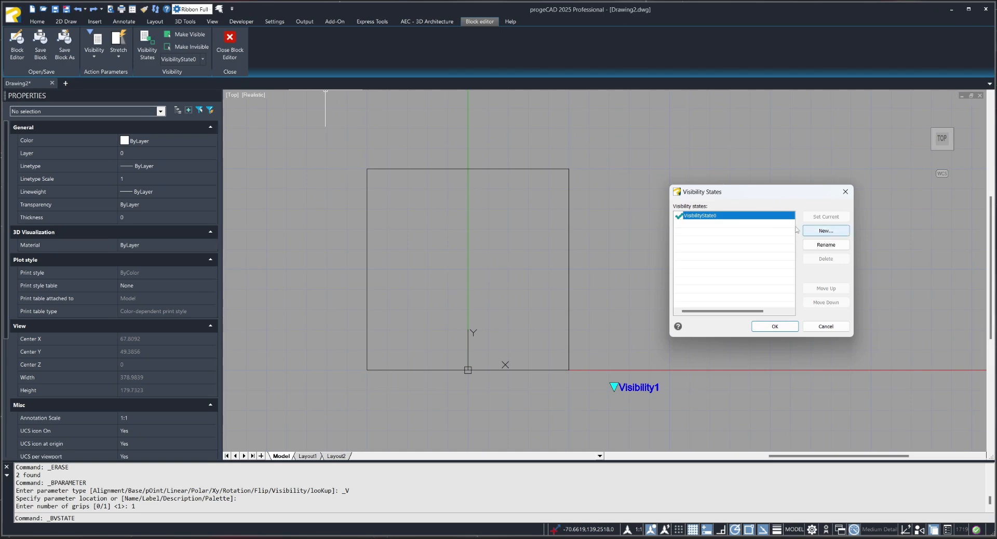
left_click(816, 246)
key("Caps_Lock")
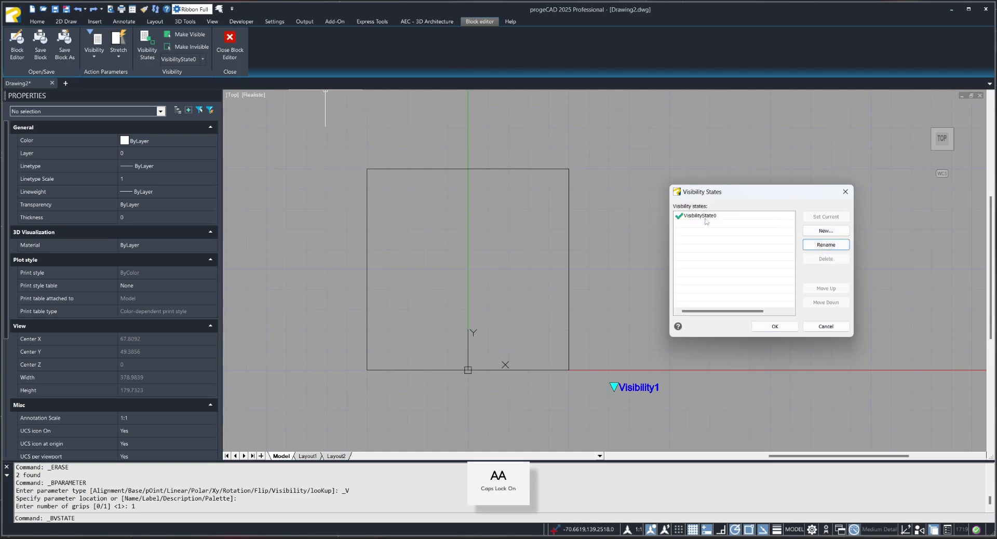
left_click(708, 216)
left_click(819, 246)
Add a new visibility state named Krug that uses the current visibility settings.
left_click(826, 231)
key("Caps_Lock")
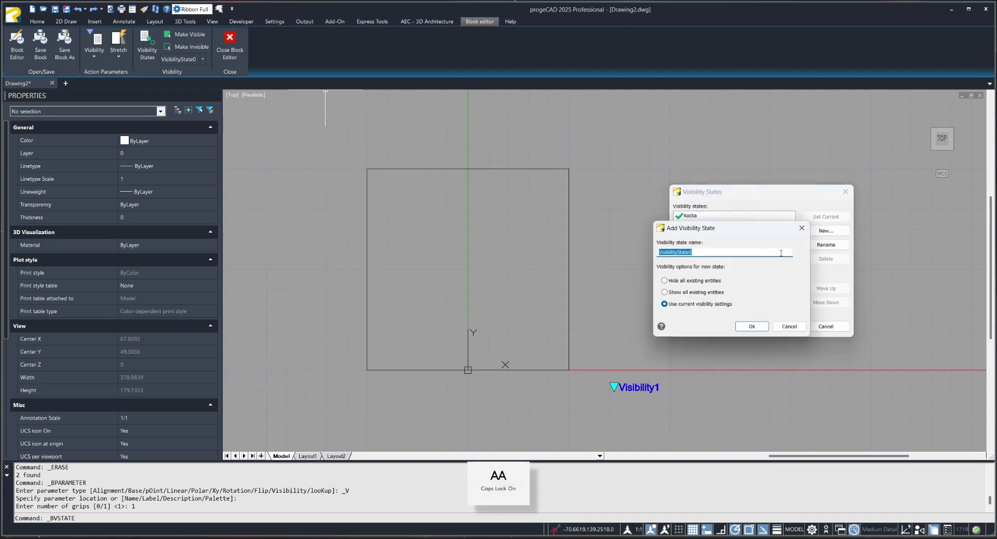
type("Krug")
key("Return")
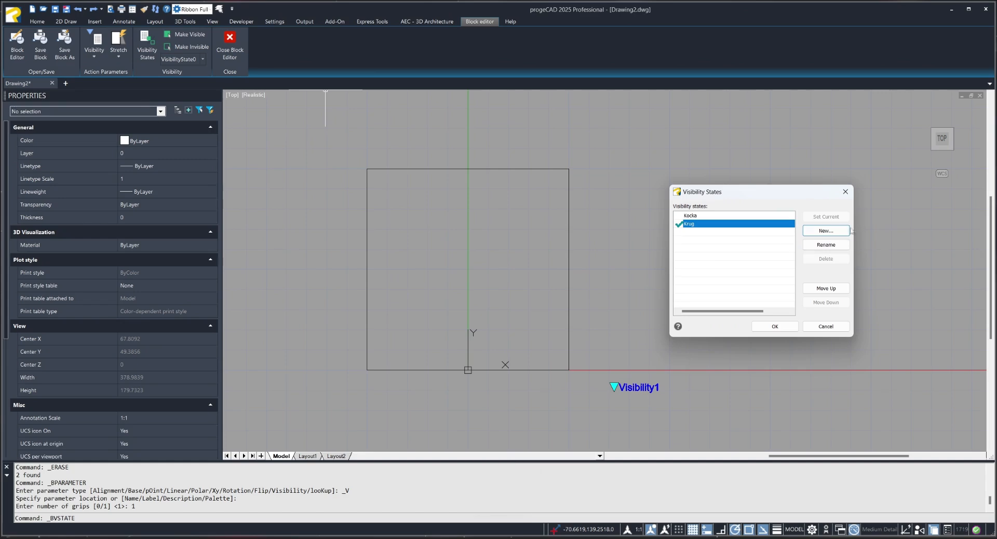
Add a third visibility state named "Kocka i par krugova" with the current visibility settings and accept the state list.
left_click(835, 232)
key("Caps_Lock")
type("O")
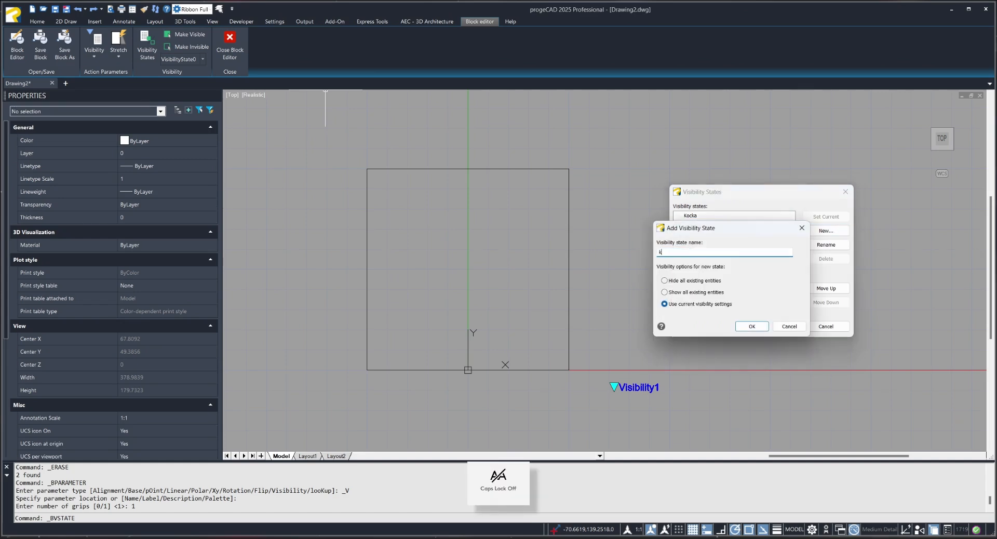
type("ocka i par krugova")
key("Return")
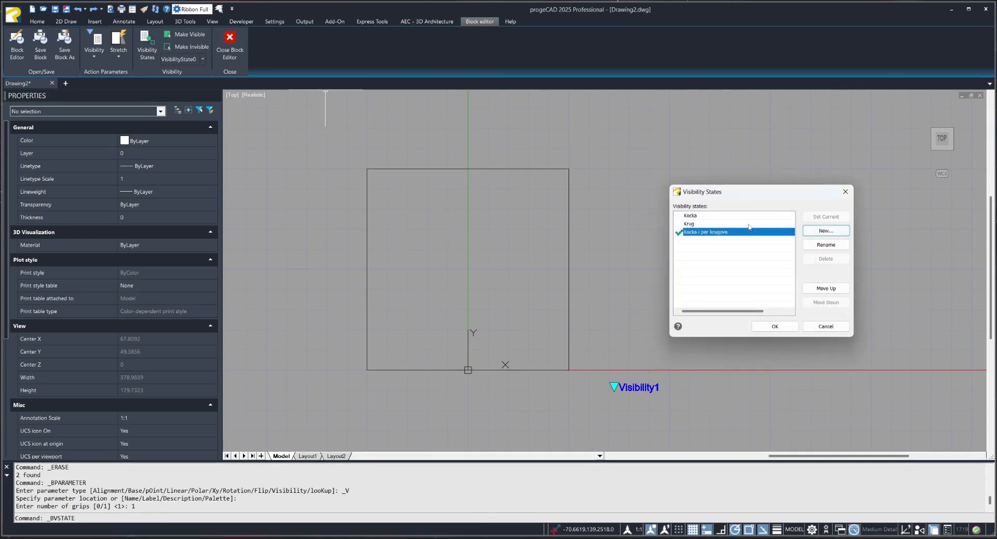
left_click(775, 326)
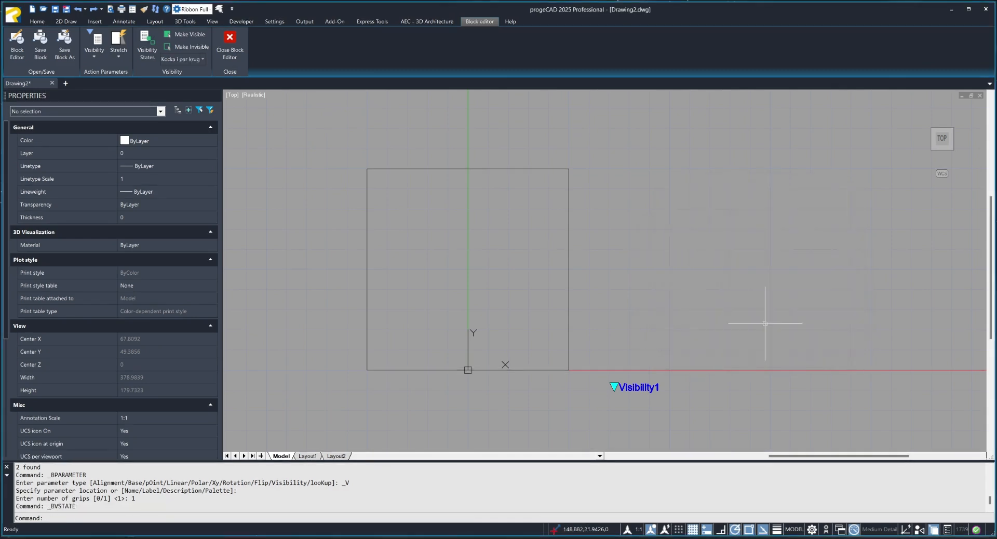
Make the Kocka visibility state current and make the square visible for the current state only.
left_click(196, 60)
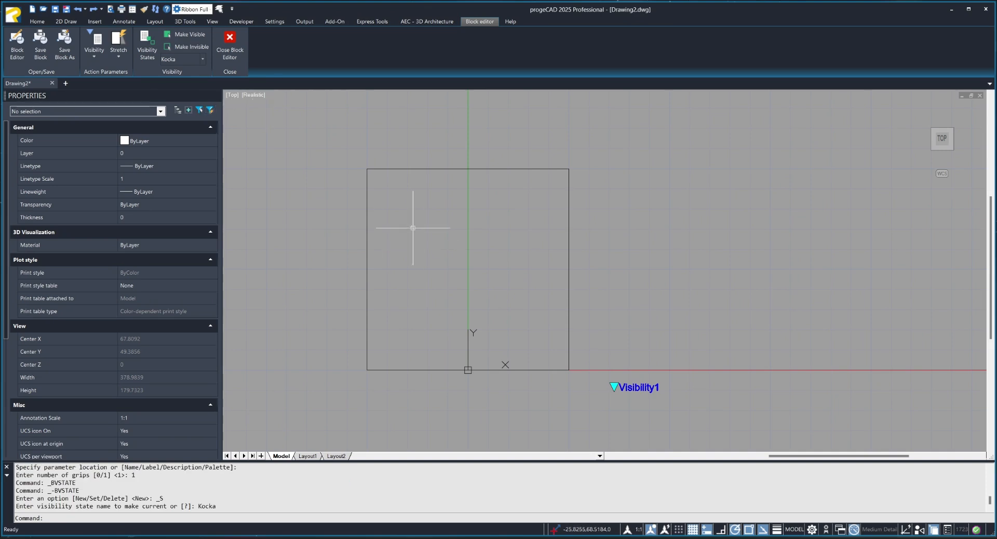
left_click(188, 34)
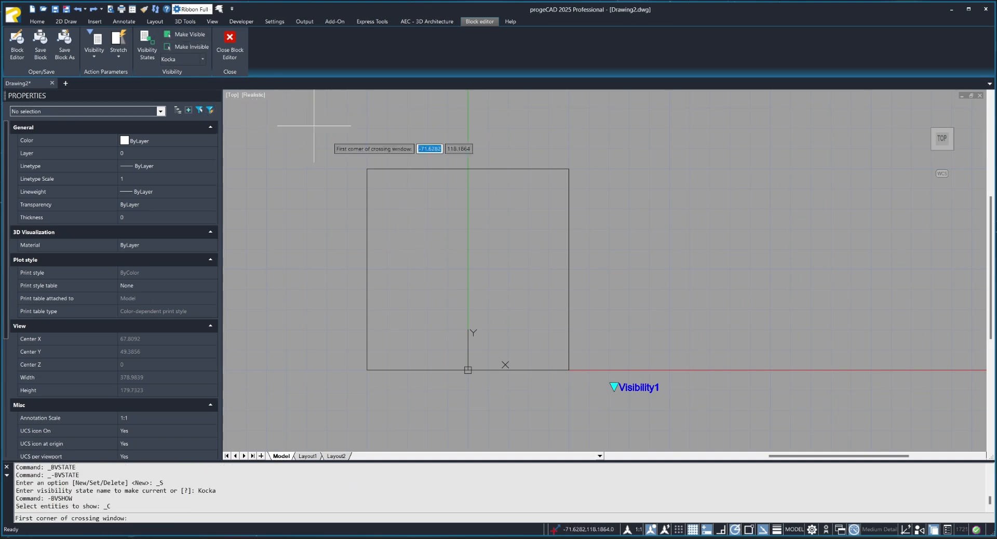
left_click(356, 163)
left_click(602, 378)
right_click(537, 295)
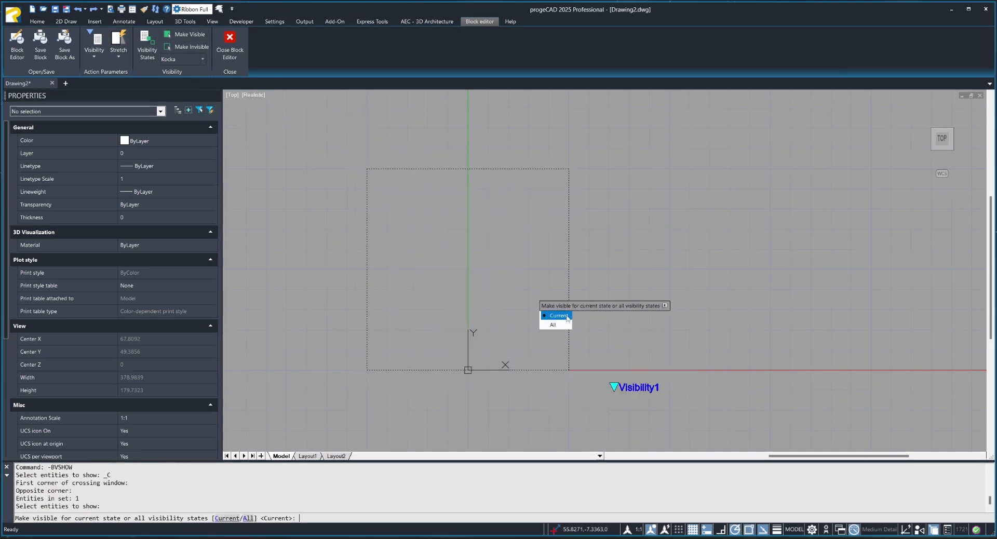
left_click(557, 318)
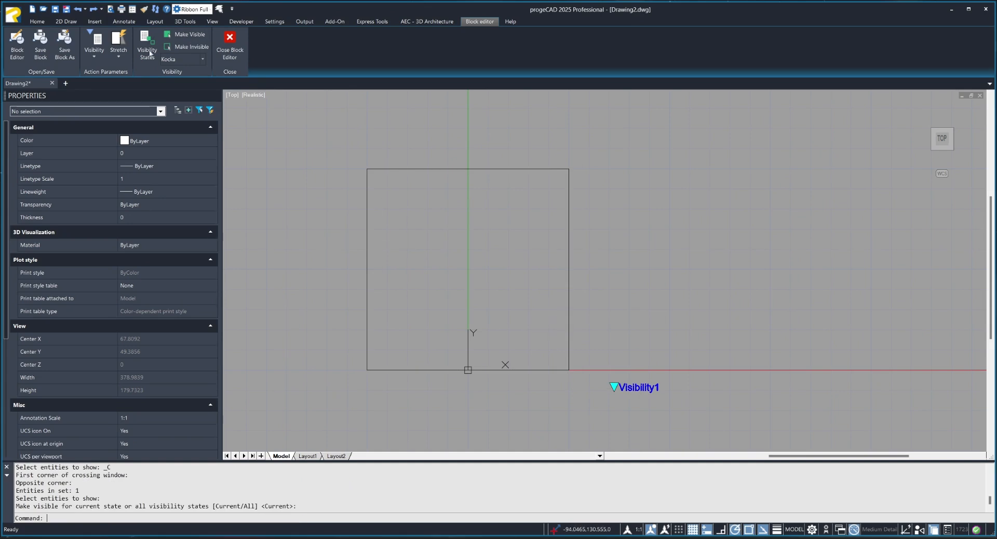
Make the Krug visibility state current and draw a circle of radius about 44.5 centred inside the square.
left_click(202, 59)
left_click(186, 81)
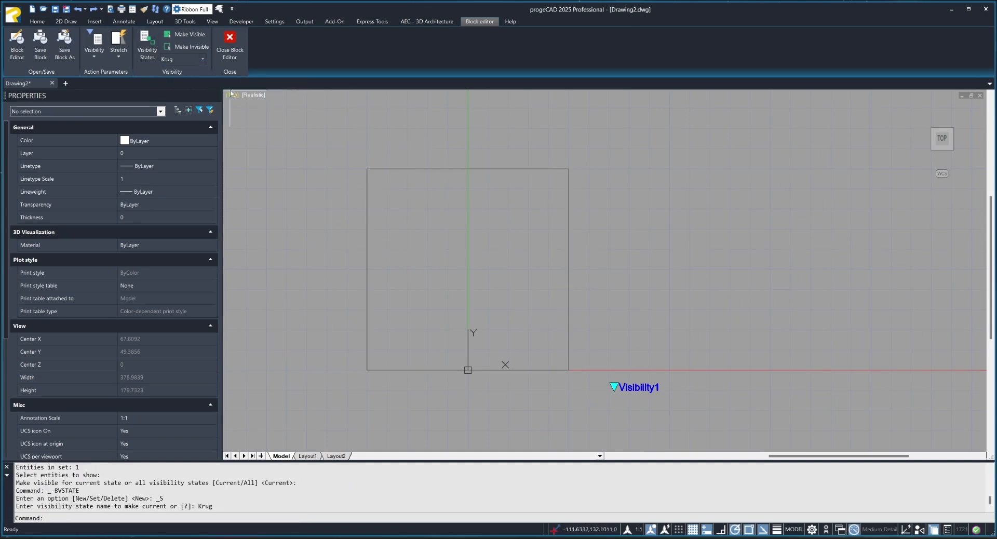
type("circle")
key("Return")
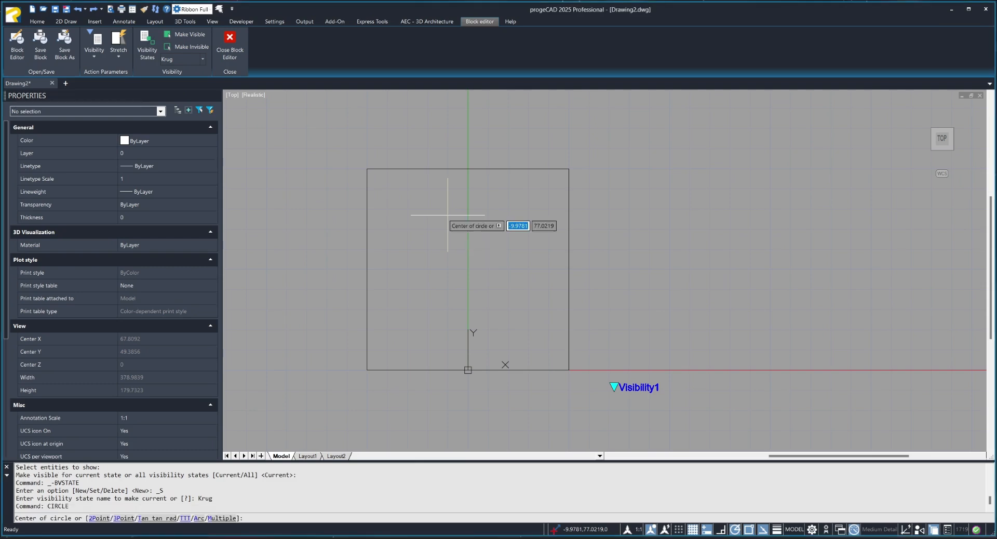
left_click(467, 270)
left_click(533, 333)
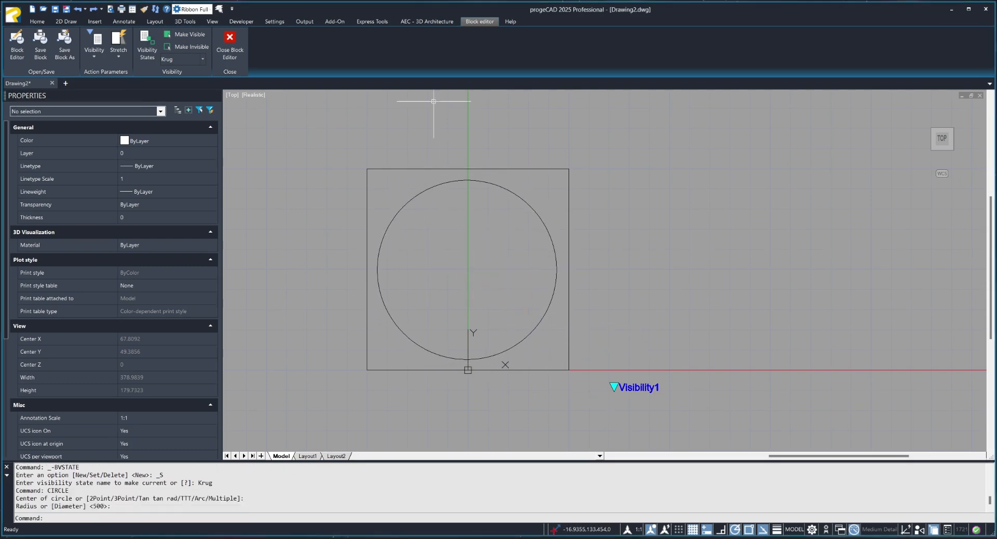
Make the square invisible for the current Krug state only.
left_click(192, 46)
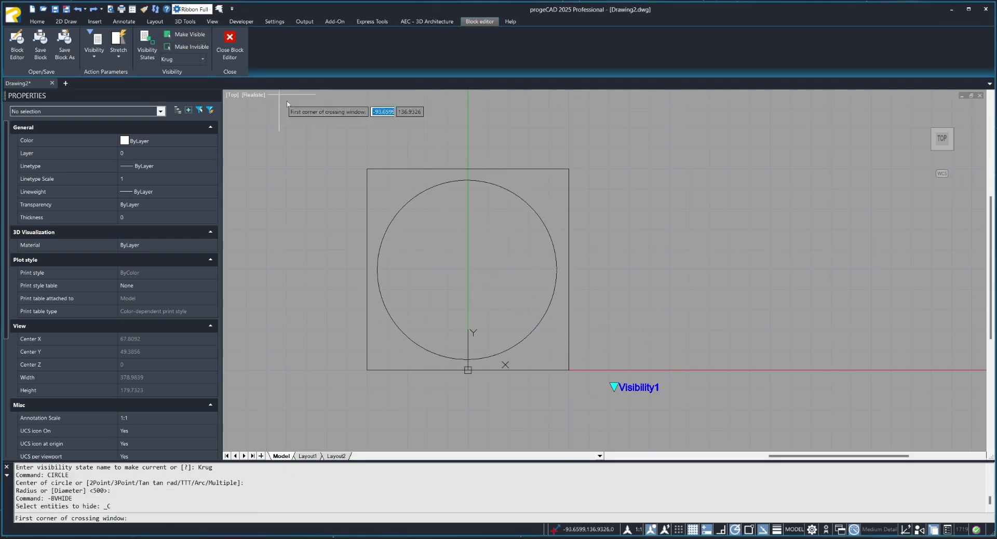
left_click(375, 163)
left_click(403, 190)
key("Return")
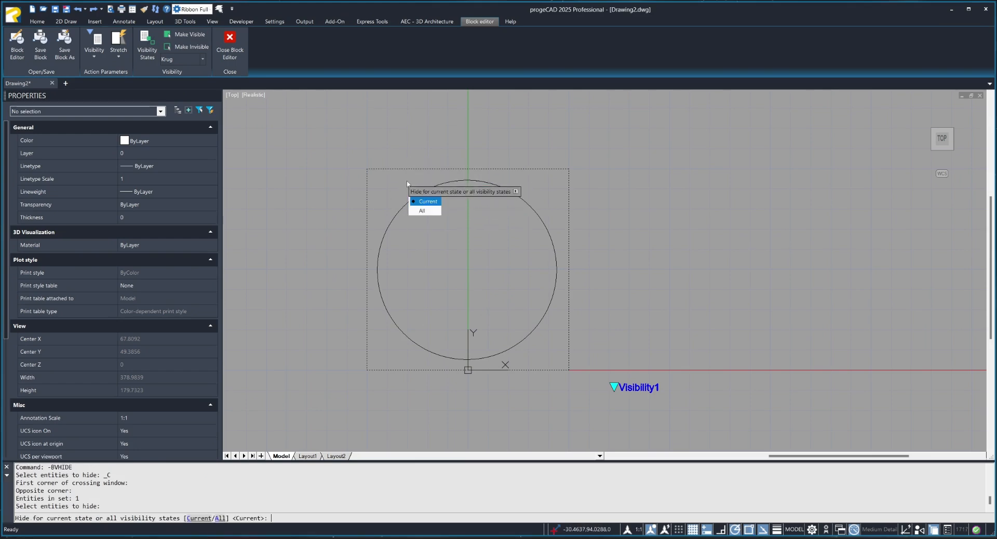
left_click(419, 198)
Switch the current visibility state to Kocka and back to Krug to compare the geometry each one shows.
left_click(203, 59)
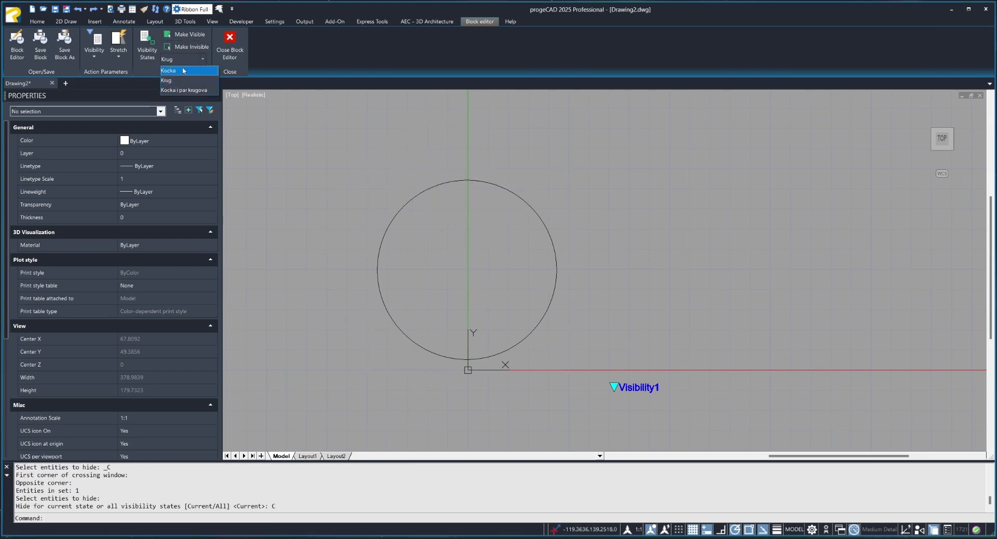
left_click(188, 71)
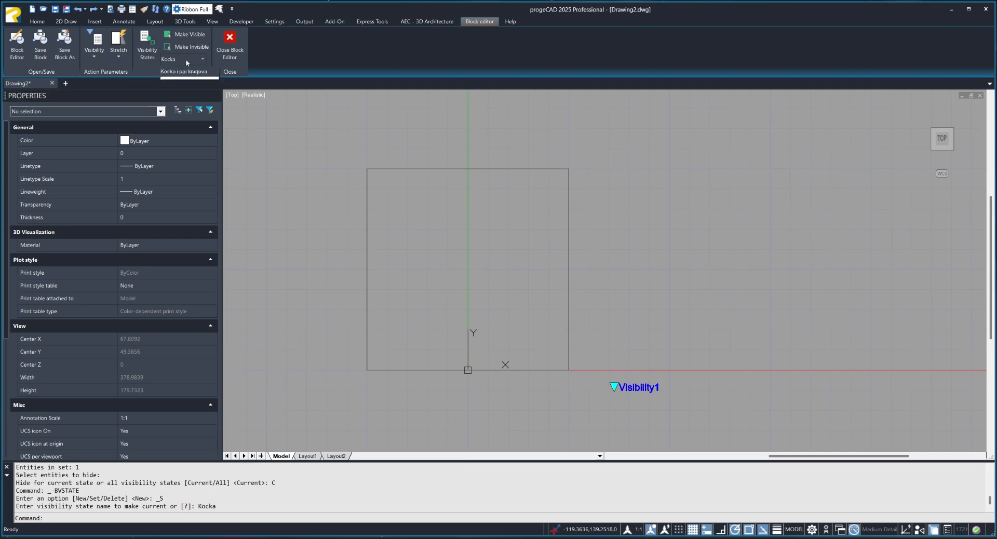
left_click(177, 80)
Make the "Kocka i par krugova" state current and draw a circle of radius about 16.3 to the left of the square.
left_click(202, 59)
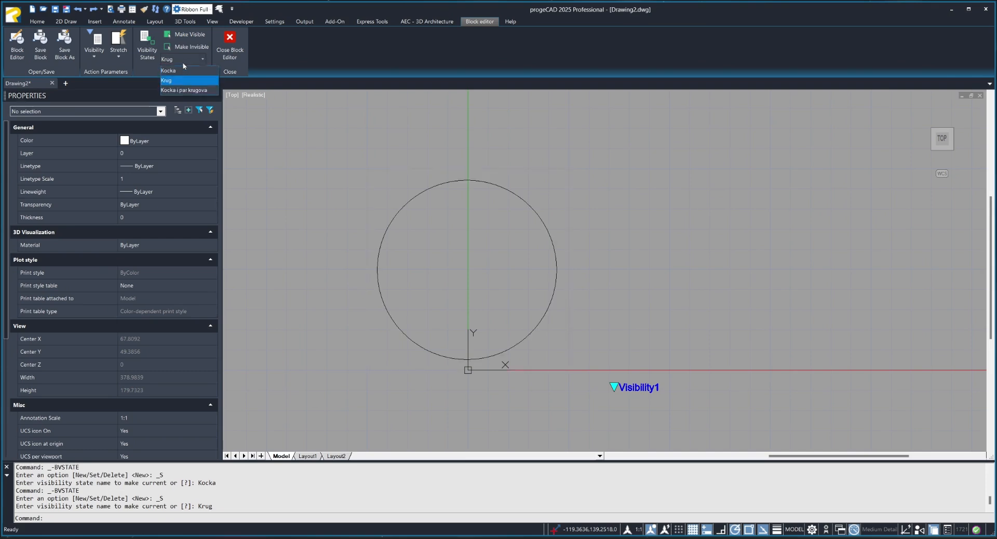
left_click(183, 90)
type("c")
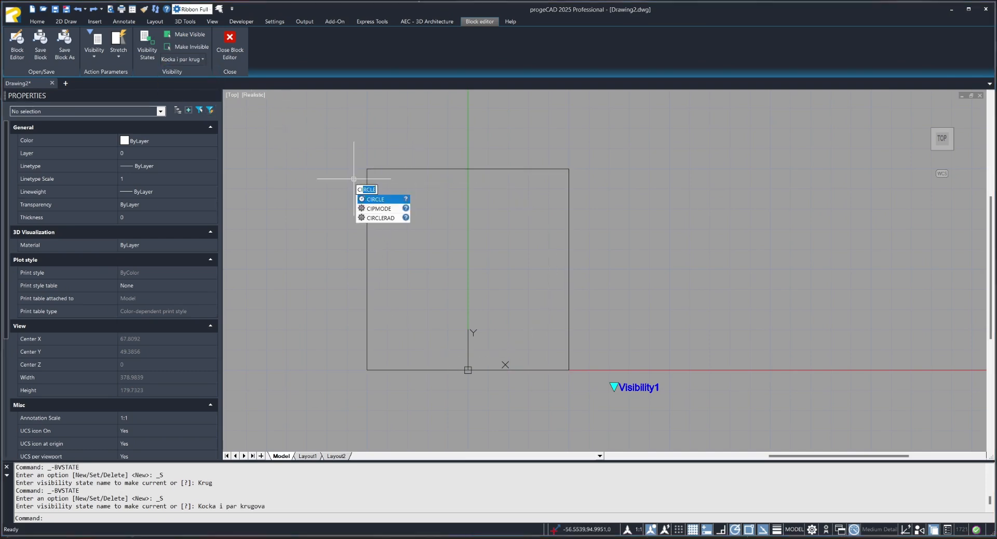
key("Return")
left_click(310, 266)
left_click(341, 275)
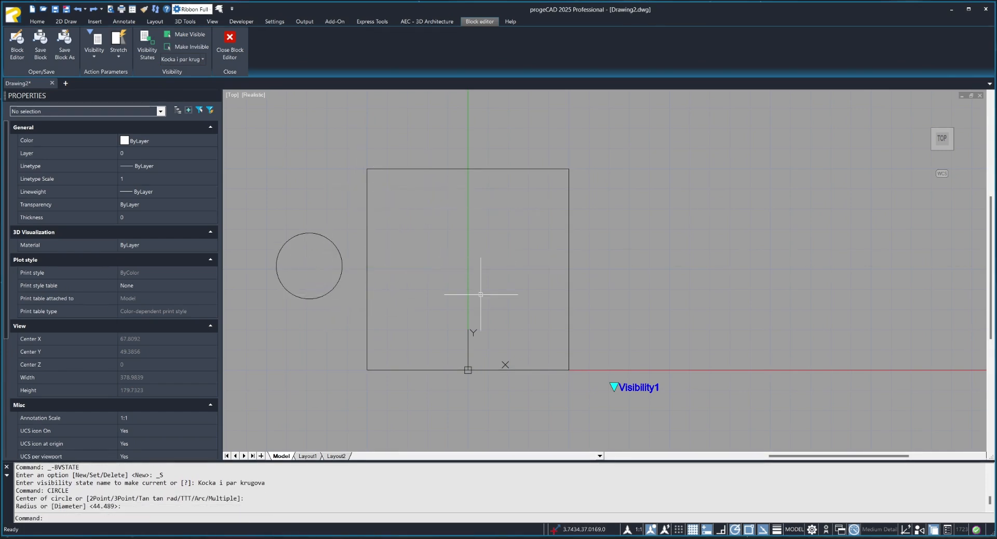
Draw two more circles around the square, one of radius about 17.5 to its right and one above it.
key("Return")
left_click(607, 268)
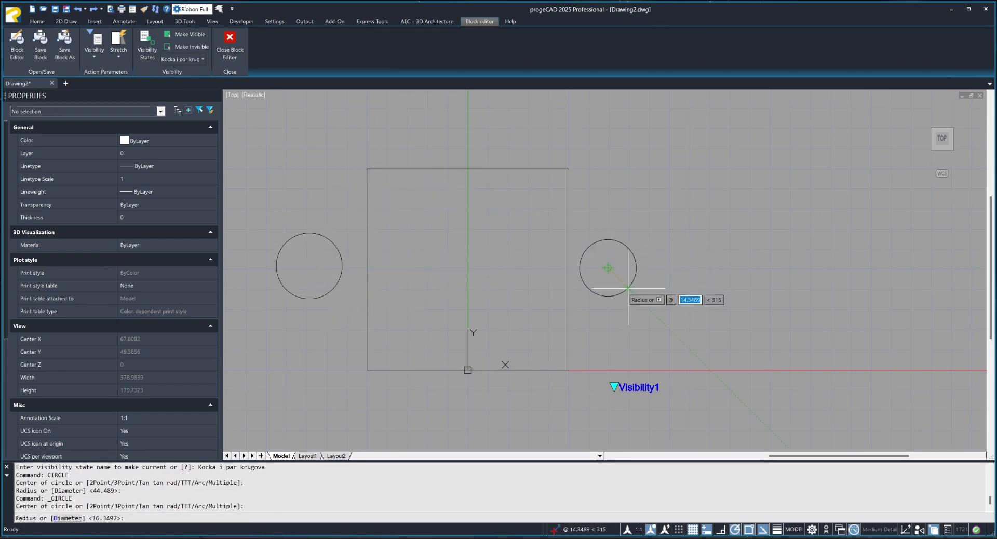
left_click(630, 286)
key("Return")
left_click(465, 114)
left_click(492, 141)
key("Return")
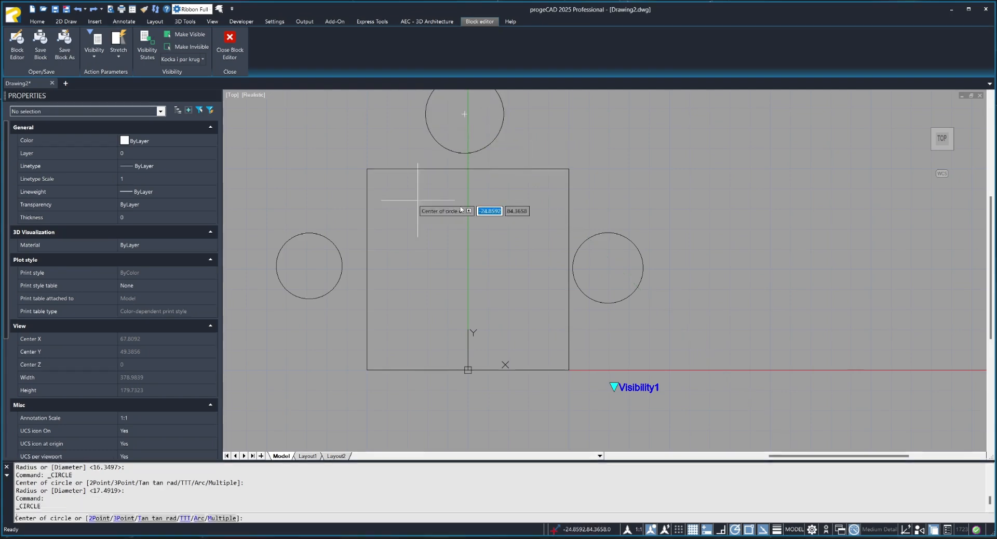
scroll(446, 206, "down", 1)
key("Escape")
key("Escape")
key("Escape")
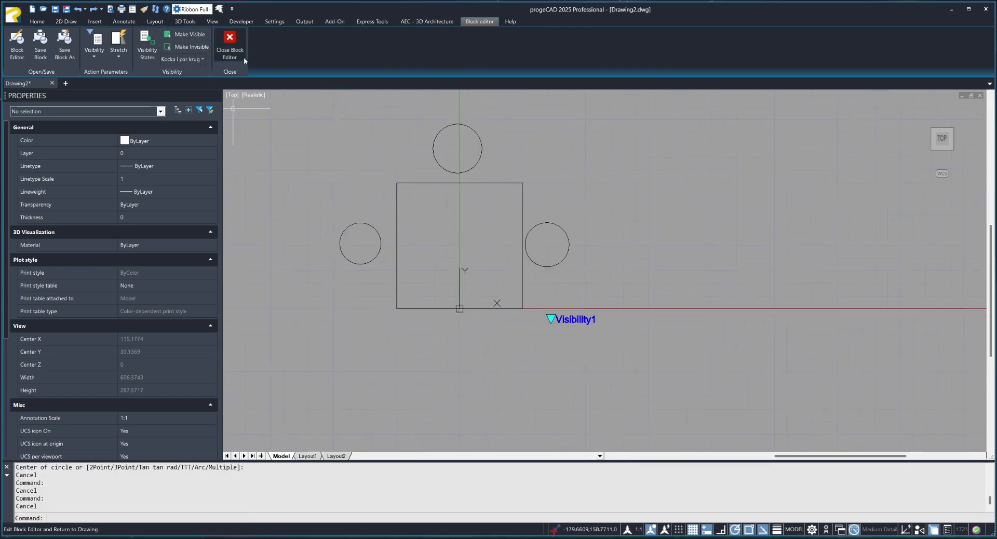
Close the block editor and switch the inserted block's visibility to Krug, "Kocka i par krugova" and back to Kocka.
left_click(236, 56)
left_click(486, 256)
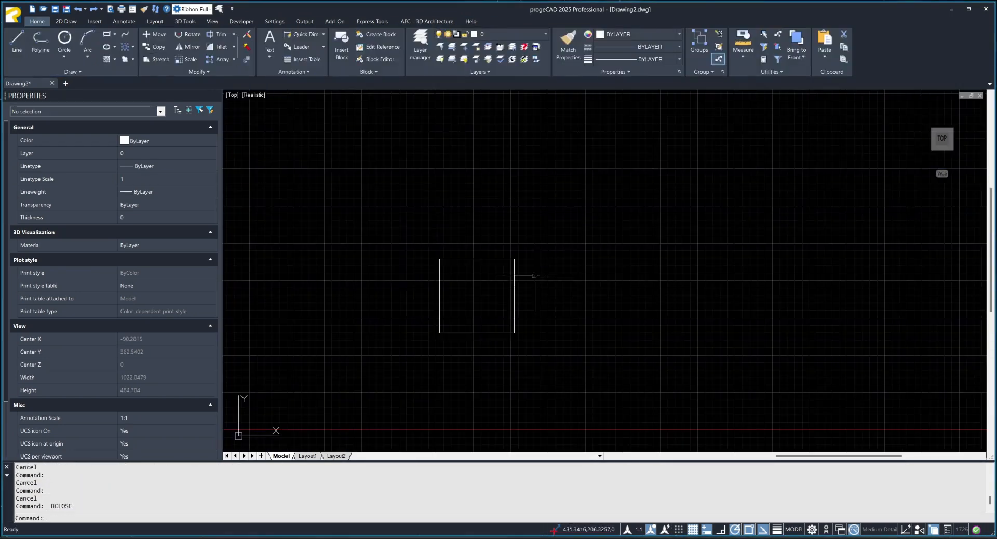
left_click(486, 258)
left_click(531, 342)
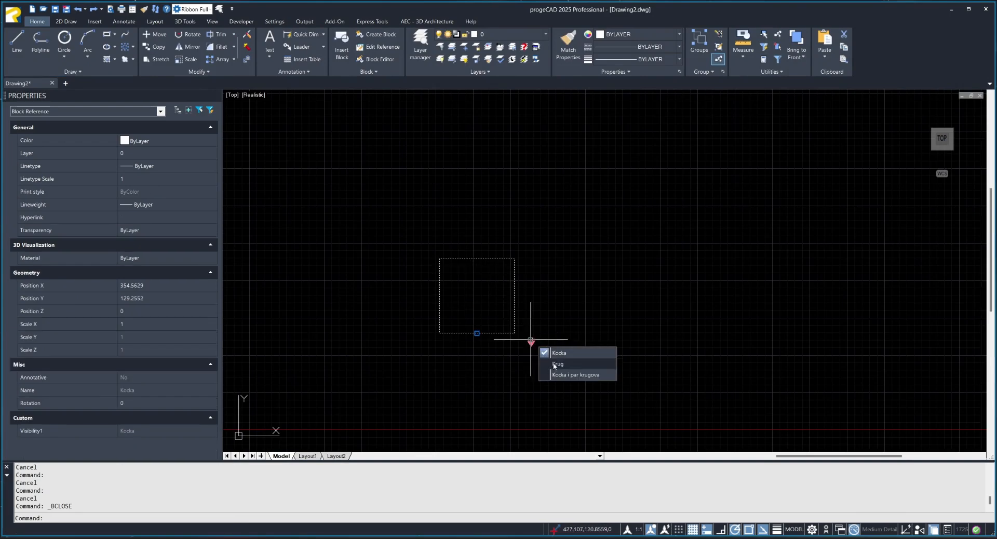
left_click(554, 368)
left_click(531, 342)
left_click(575, 375)
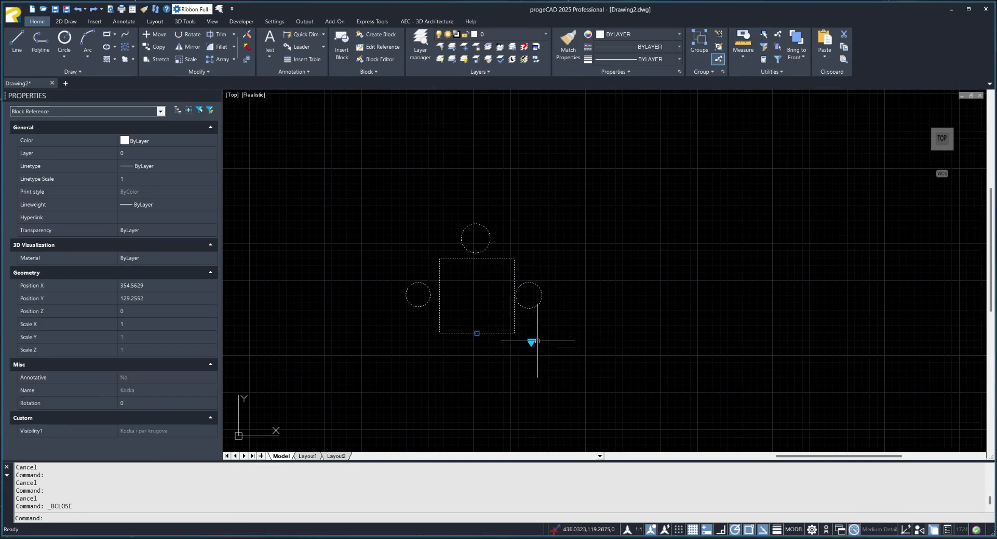
left_click(531, 341)
left_click(571, 352)
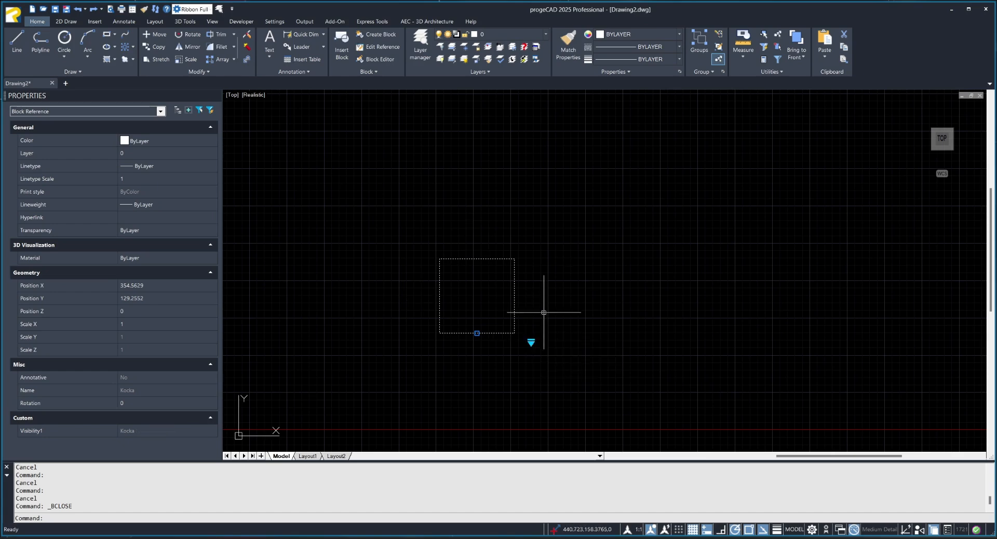
double_click(515, 319)
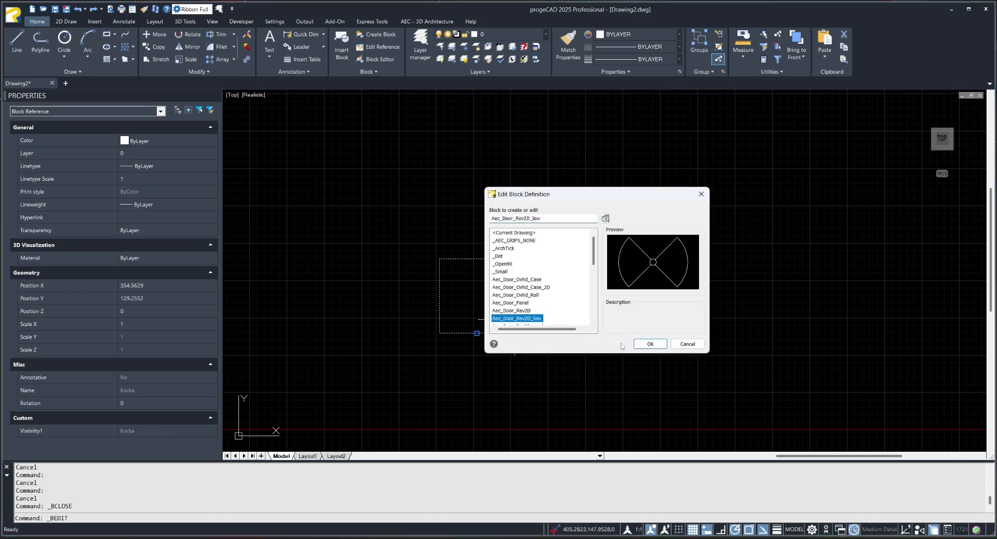
left_click(650, 343)
left_click(229, 50)
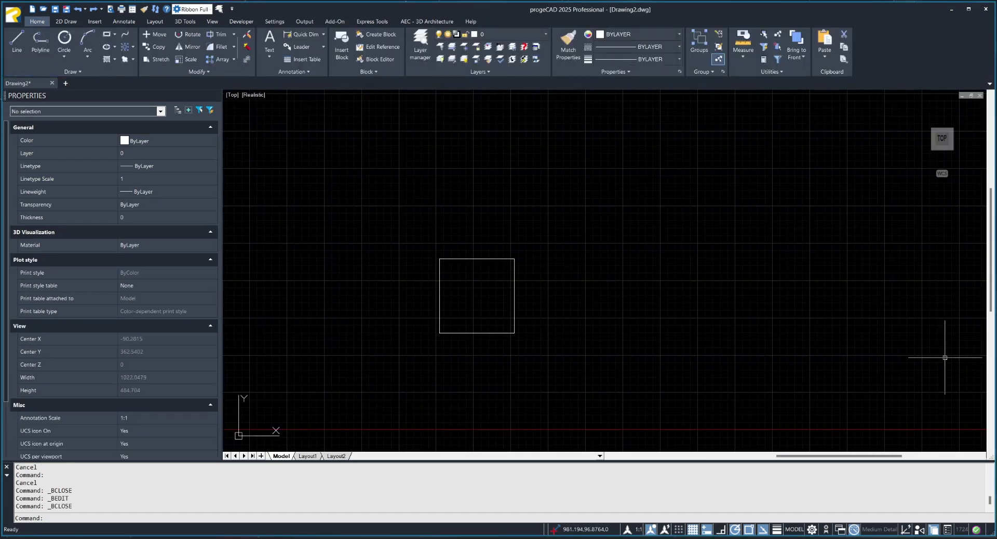